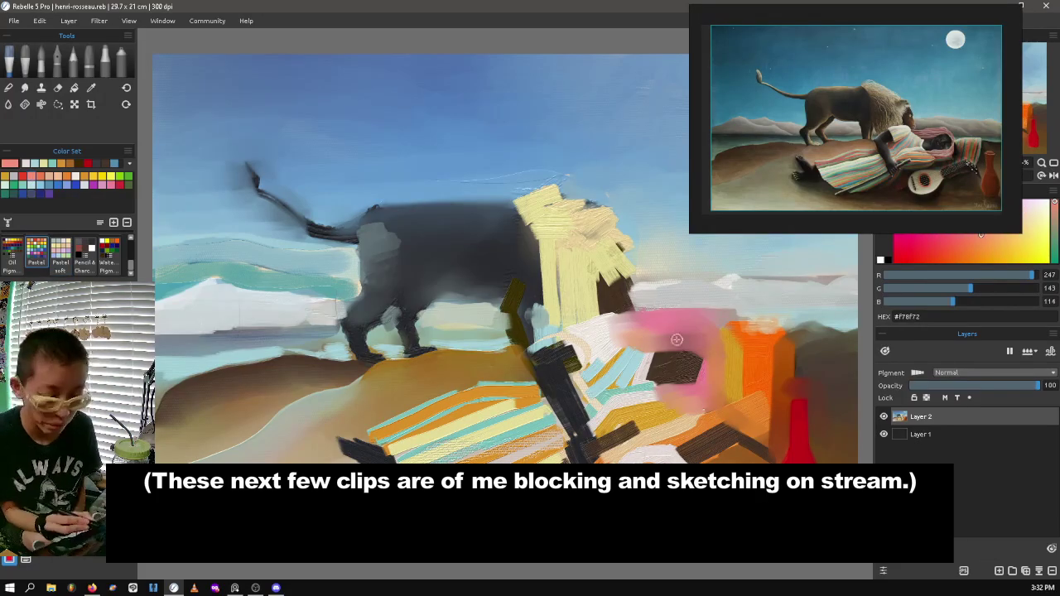
# Repaint the sleeping figure's headscarf in salmon #f78f72 and pink #f3819b, the shoulder in off-white #f0eae3 and the face in dark brown.
pyautogui.moveTo(666, 342); pyautogui.dragTo(699, 321)
pyautogui.keyDown('alt'); pyautogui.click(623, 328); pyautogui.keyUp('alt')
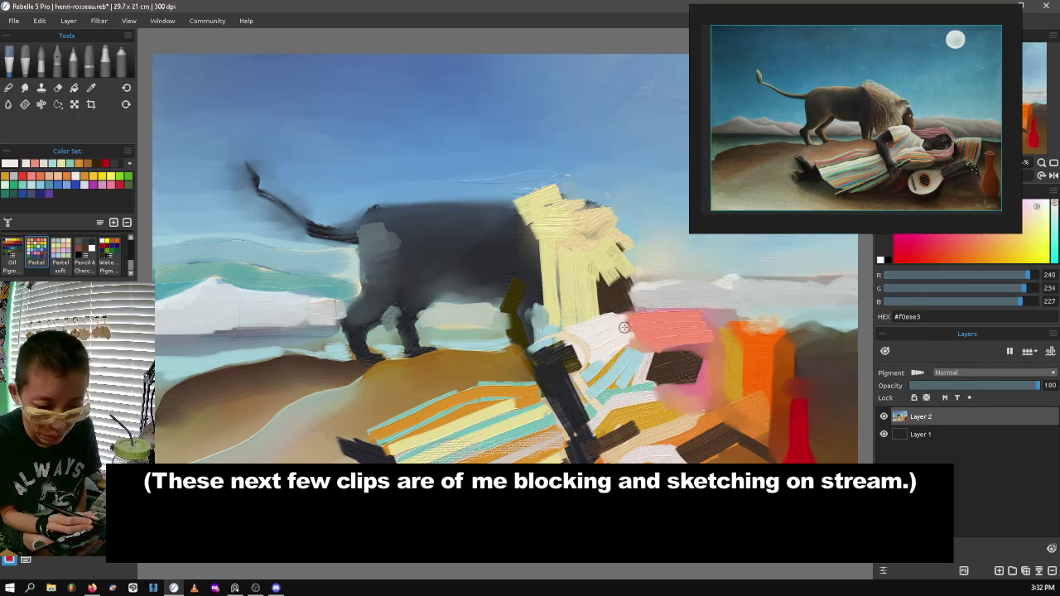
pyautogui.moveTo(637, 336)
pyautogui.mouseDown()
pyautogui.moveTo(693, 346)
pyautogui.moveTo(705, 331)
pyautogui.moveTo(707, 353)
pyautogui.moveTo(698, 351)
pyautogui.moveTo(711, 381)
pyautogui.mouseUp()
pyautogui.keyDown('alt'); pyautogui.click(662, 354); pyautogui.keyUp('alt')
pyautogui.click(103, 187)
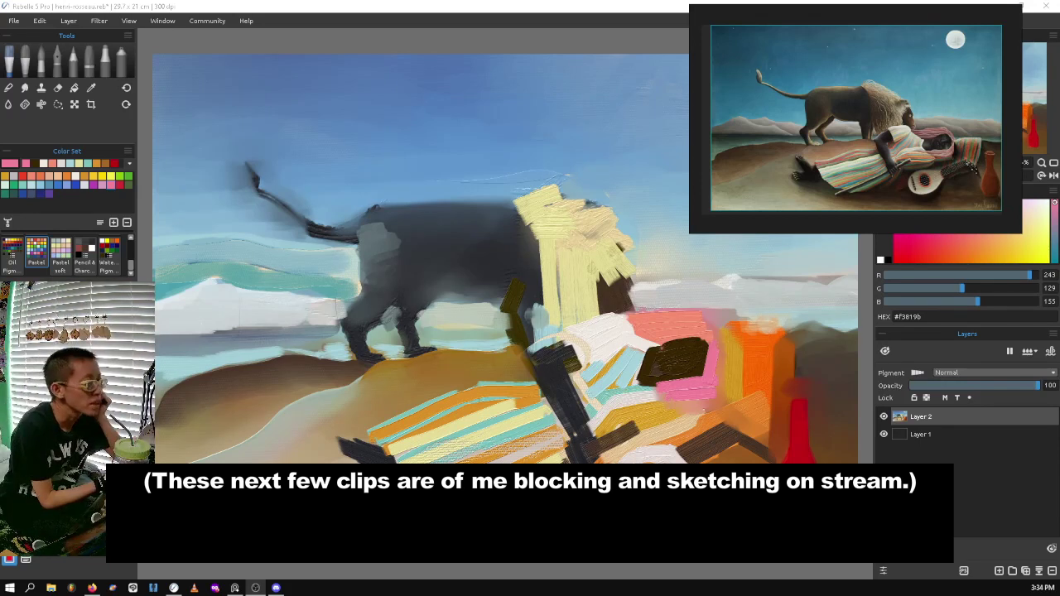
# Repaint the sleeping figure's foot in dark grey #3c373b from the Pencil & Charcoal colour set.
pyautogui.click(84, 252)
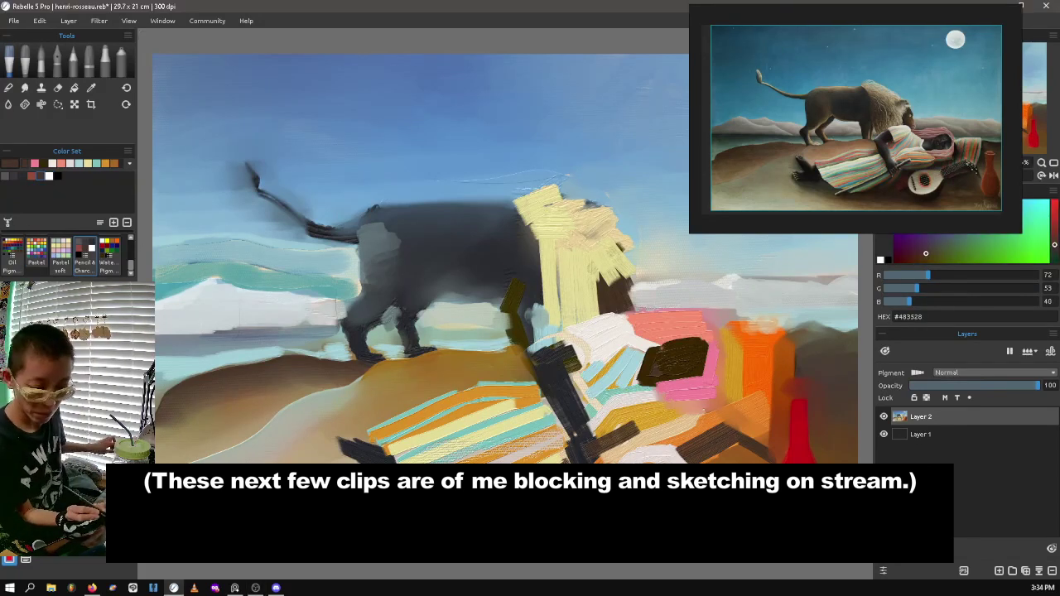
pyautogui.click(13, 175)
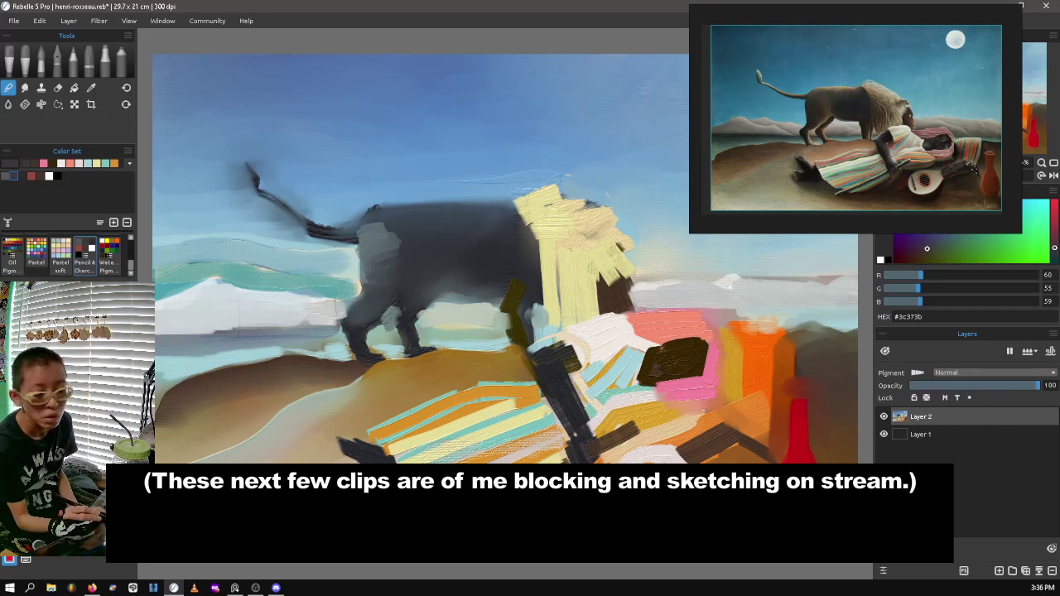
pyautogui.moveTo(383, 455); pyautogui.dragTo(331, 447)
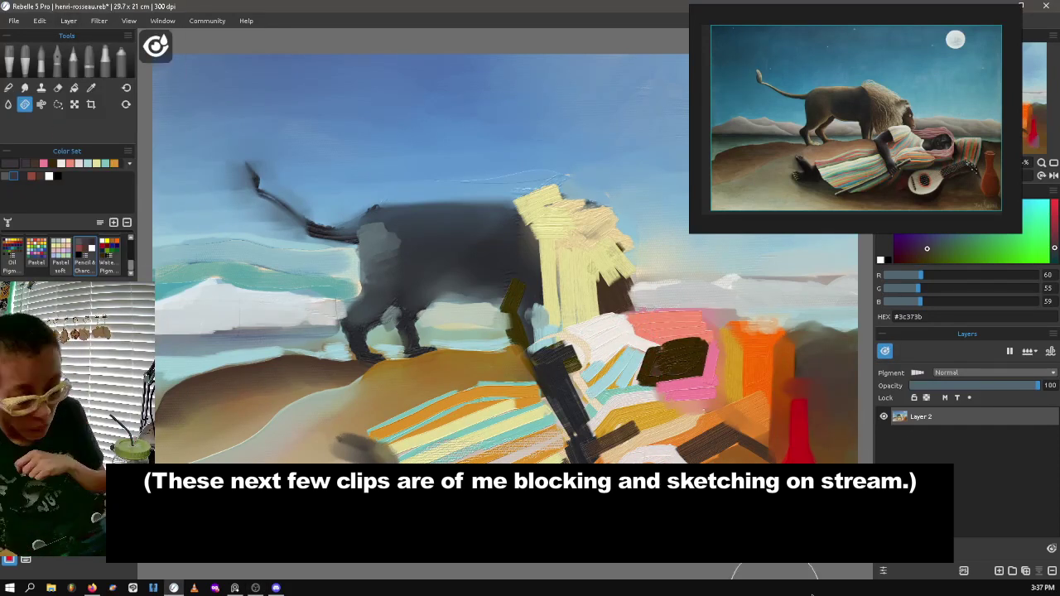
# Add a layer named "sharkify" above Layer 2.
pyautogui.click(1011, 570)
pyautogui.write('sharkify')
pyautogui.press('Return')
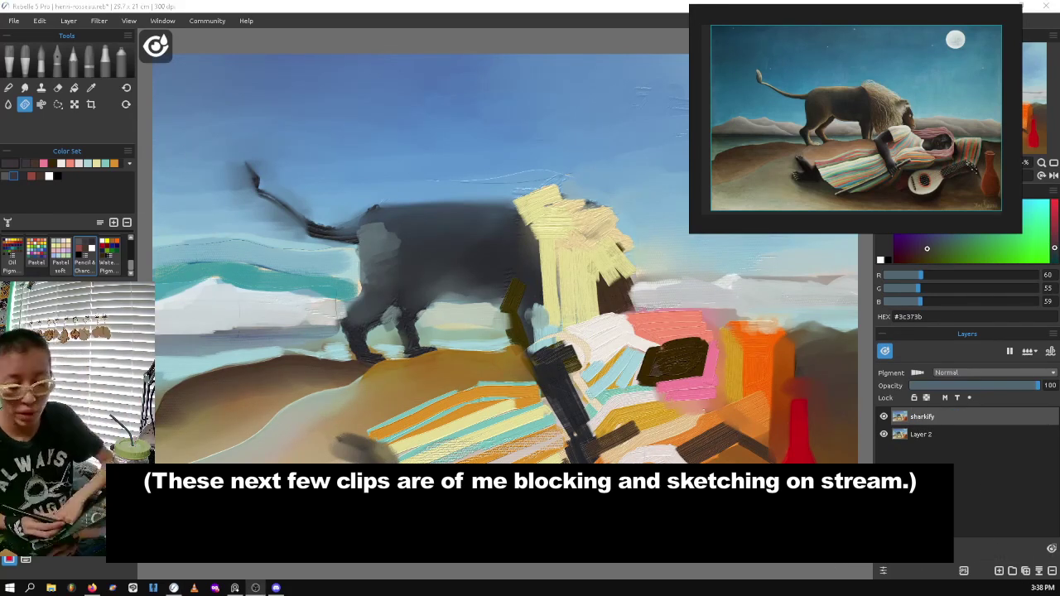
# Paint three light blue #a6d3db stripes down the orange cloth and teal #7ac3bd strokes across the sea on both sides of the scene.
pyautogui.moveTo(748, 327); pyautogui.dragTo(720, 407)
pyautogui.moveTo(776, 323); pyautogui.dragTo(739, 419)
pyautogui.moveTo(786, 324); pyautogui.dragTo(758, 421)
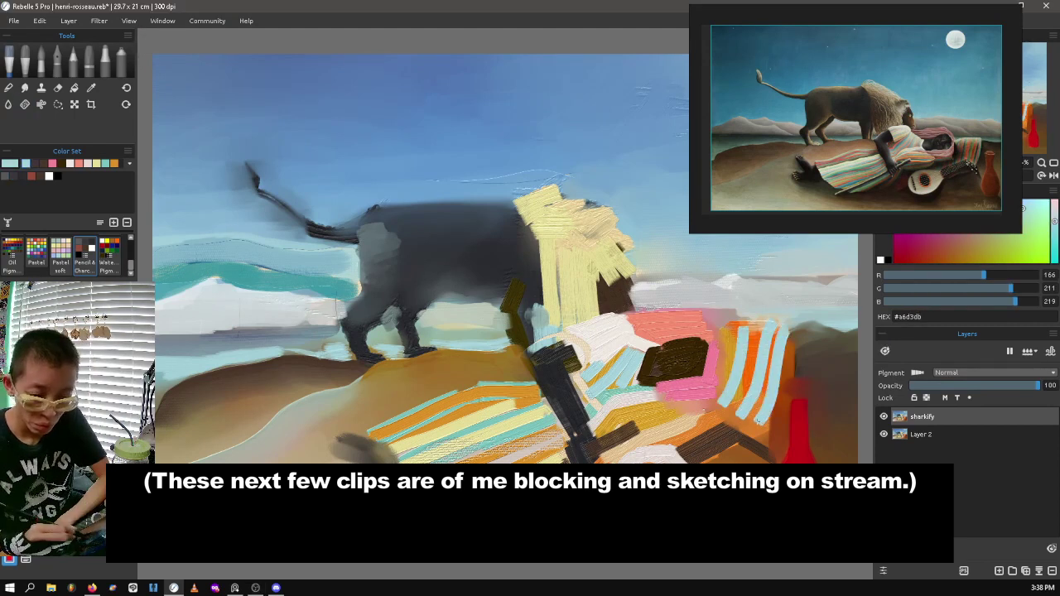
pyautogui.keyDown('alt'); pyautogui.click(828, 313); pyautogui.keyUp('alt')
pyautogui.moveTo(185, 348); pyautogui.dragTo(277, 351)
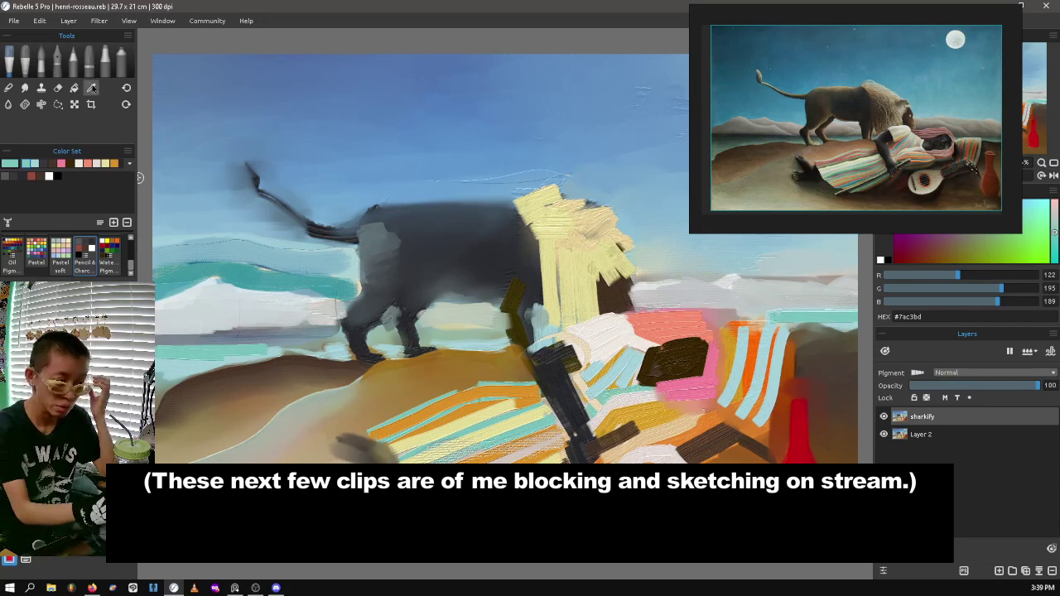
pyautogui.click(24, 104)
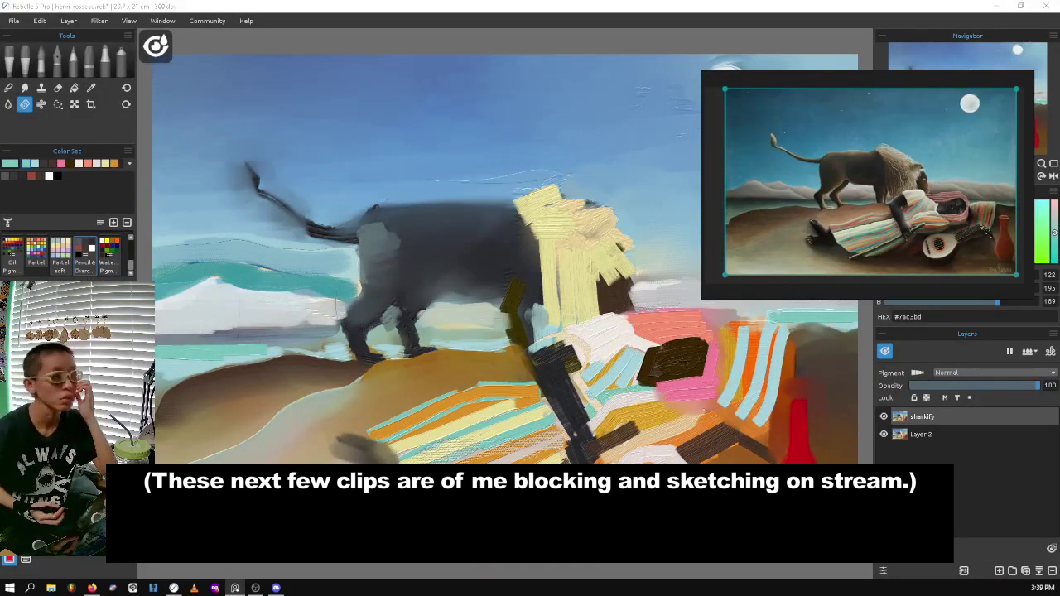
# Place a walrus photo over the Rousseau picture on the reference board.
pyautogui.moveTo(877, 149); pyautogui.dragTo(960, 294)
pyautogui.press('h')
pyautogui.moveTo(833, 207)
pyautogui.mouseDown()
pyautogui.moveTo(867, 184)
pyautogui.moveTo(841, 283)
pyautogui.mouseUp()
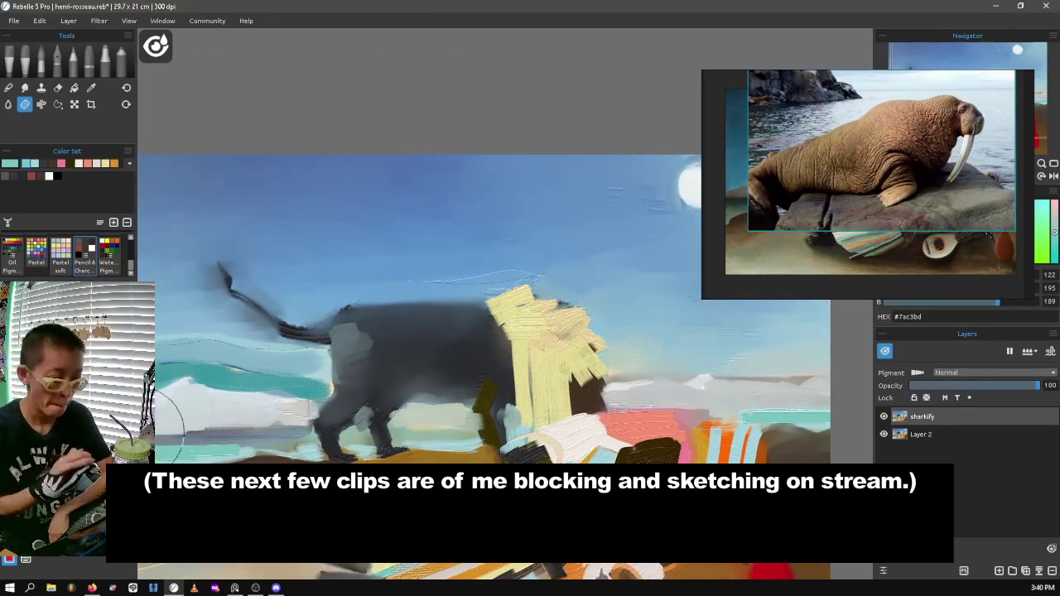
# Block in the walrus's chest and shoulder over the lion's mane with tan #d49d77 from the Body colour set.
pyautogui.scroll(3, 61, 253)
pyautogui.click(60, 248)
pyautogui.click(9, 163)
pyautogui.moveTo(496, 294); pyautogui.dragTo(563, 285)
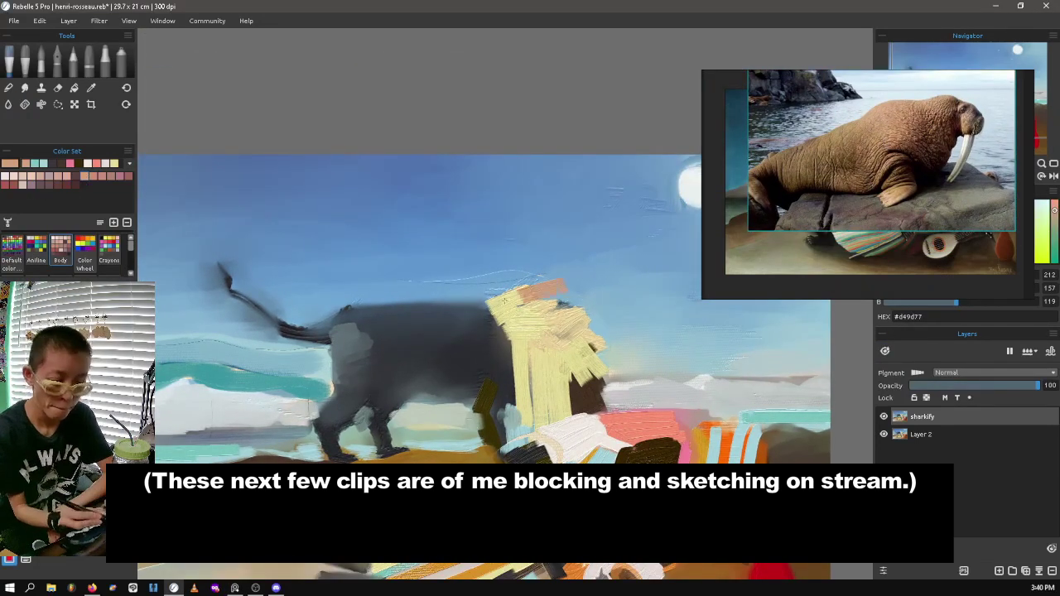
pyautogui.hotkey('ctrl', 'z')
pyautogui.moveTo(497, 281)
pyautogui.mouseDown()
pyautogui.moveTo(463, 302)
pyautogui.moveTo(423, 360)
pyautogui.moveTo(520, 349)
pyautogui.moveTo(456, 439)
pyautogui.moveTo(513, 390)
pyautogui.moveTo(414, 327)
pyautogui.moveTo(535, 292)
pyautogui.mouseUp()
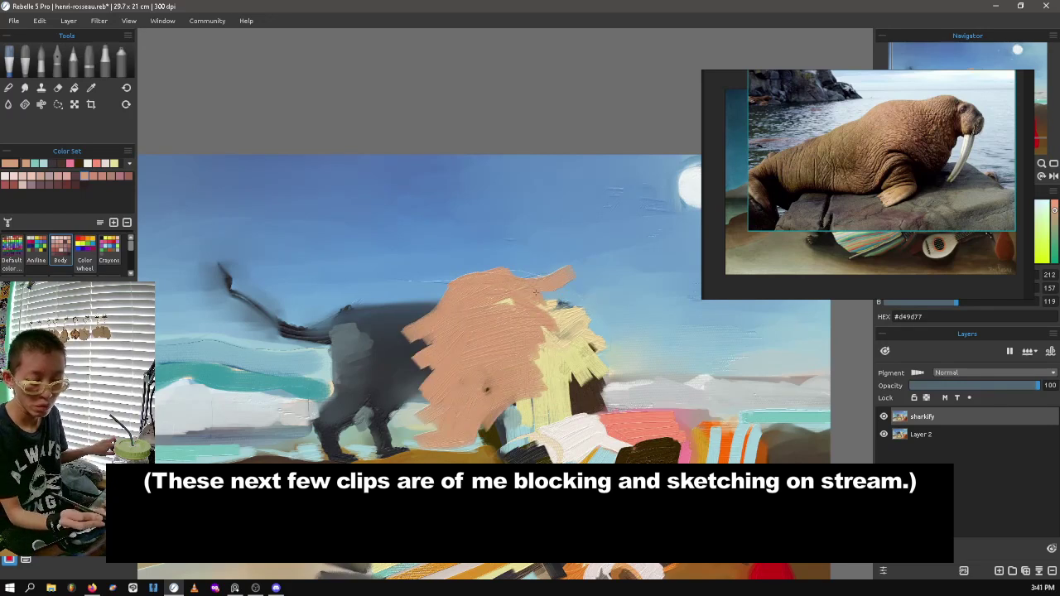
pyautogui.moveTo(534, 396); pyautogui.dragTo(546, 407)
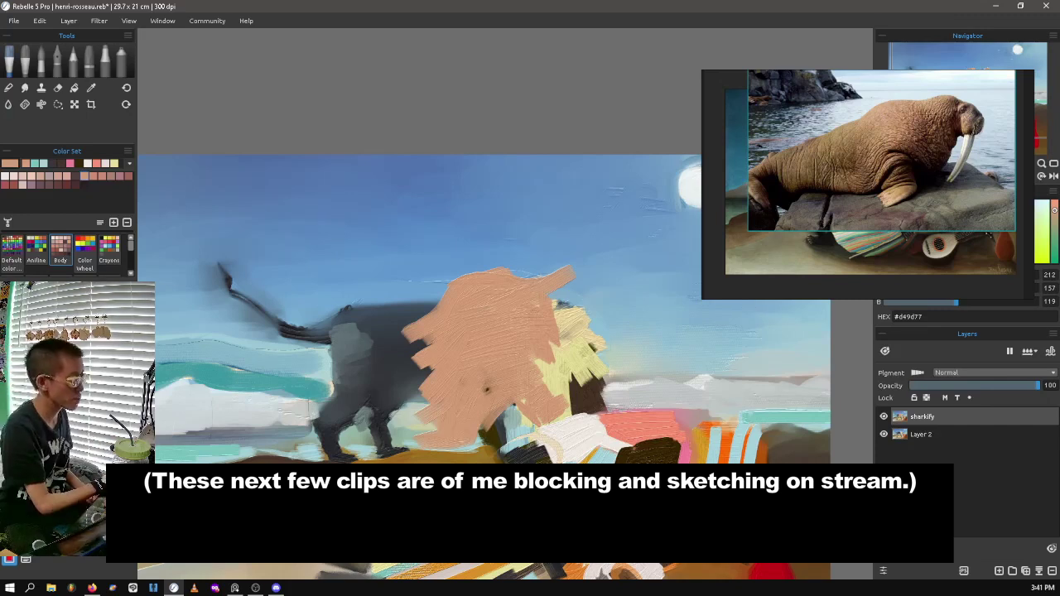
pyautogui.hotkey('alt', 'Tab')
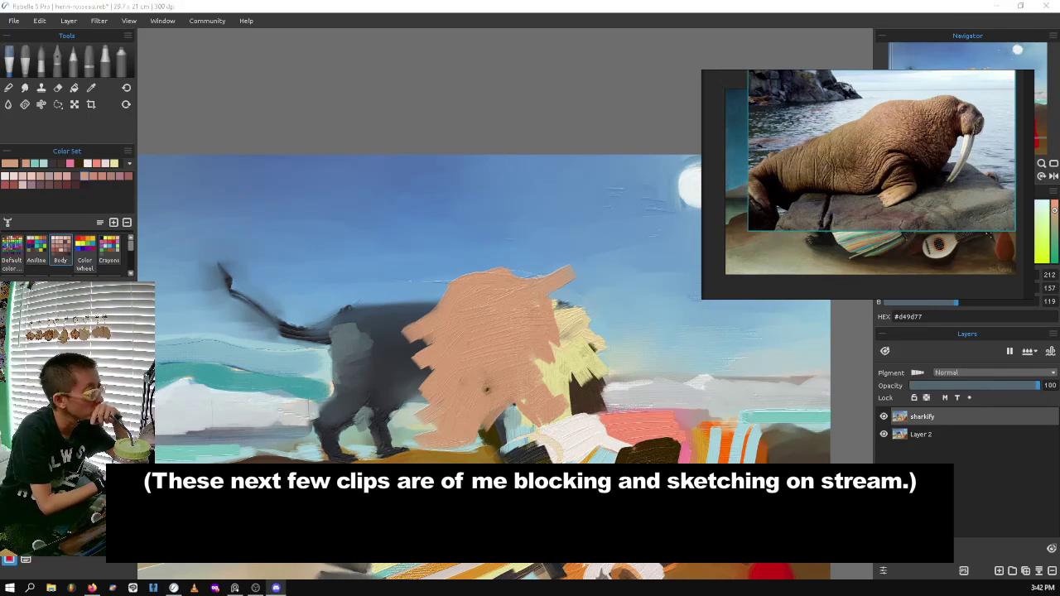
pyautogui.hotkey('alt', 'Tab')
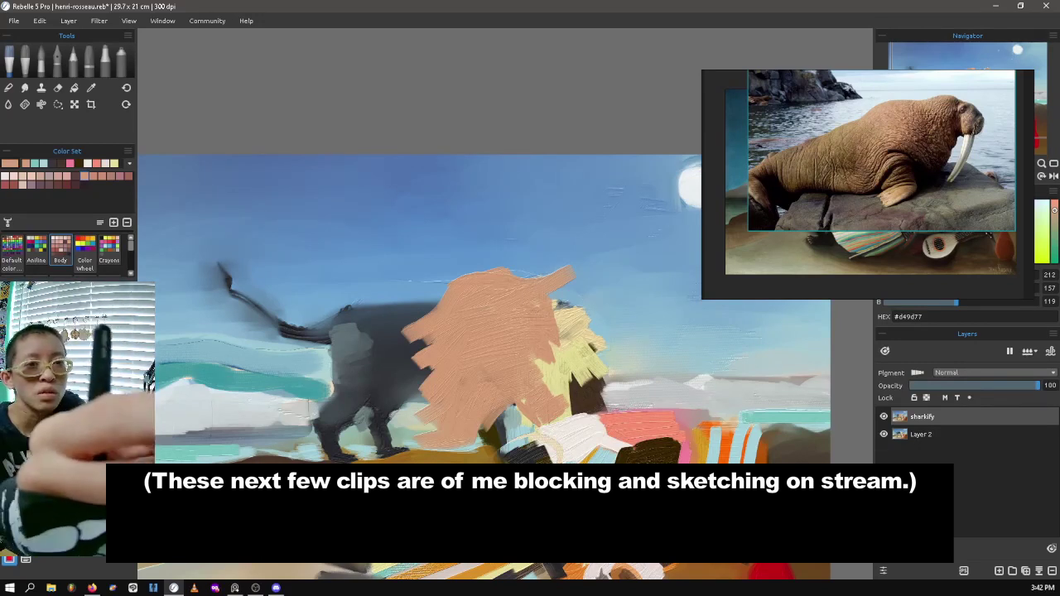
# Extend the tan walrus silhouette to the head and muzzle and back over the lion's body, filling the remaining gap near the flipper.
pyautogui.moveTo(575, 267)
pyautogui.mouseDown()
pyautogui.moveTo(588, 273)
pyautogui.moveTo(596, 327)
pyautogui.moveTo(556, 365)
pyautogui.moveTo(547, 397)
pyautogui.mouseUp()
pyautogui.moveTo(424, 352)
pyautogui.mouseDown()
pyautogui.moveTo(356, 308)
pyautogui.moveTo(414, 389)
pyautogui.moveTo(410, 443)
pyautogui.moveTo(370, 346)
pyautogui.moveTo(385, 443)
pyautogui.moveTo(290, 389)
pyautogui.moveTo(339, 447)
pyautogui.mouseUp()
pyautogui.moveTo(279, 402)
pyautogui.mouseDown()
pyautogui.moveTo(270, 421)
pyautogui.moveTo(222, 443)
pyautogui.mouseUp()
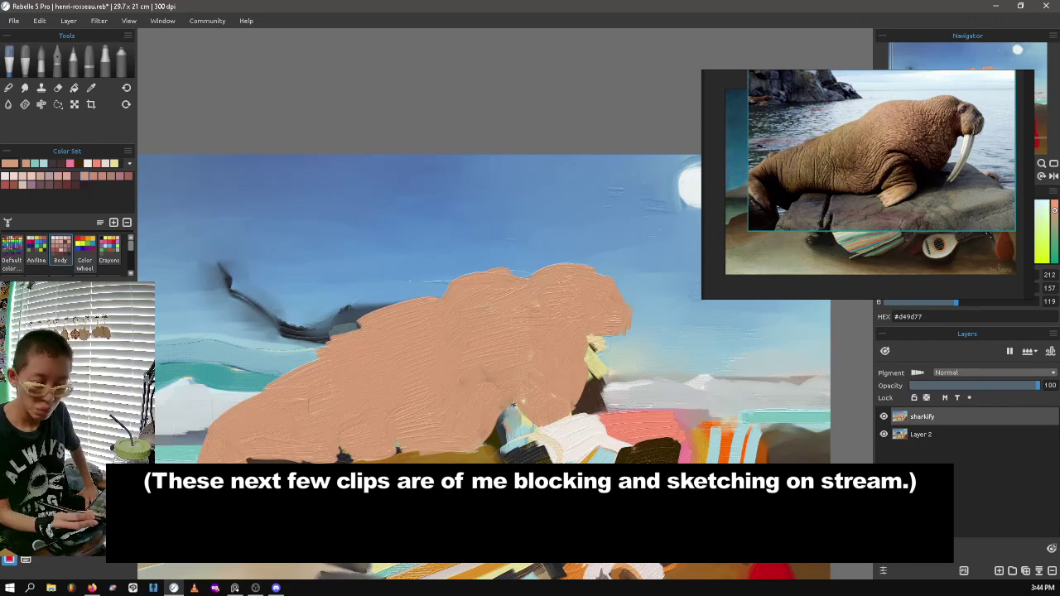
pyautogui.moveTo(511, 414); pyautogui.dragTo(522, 400)
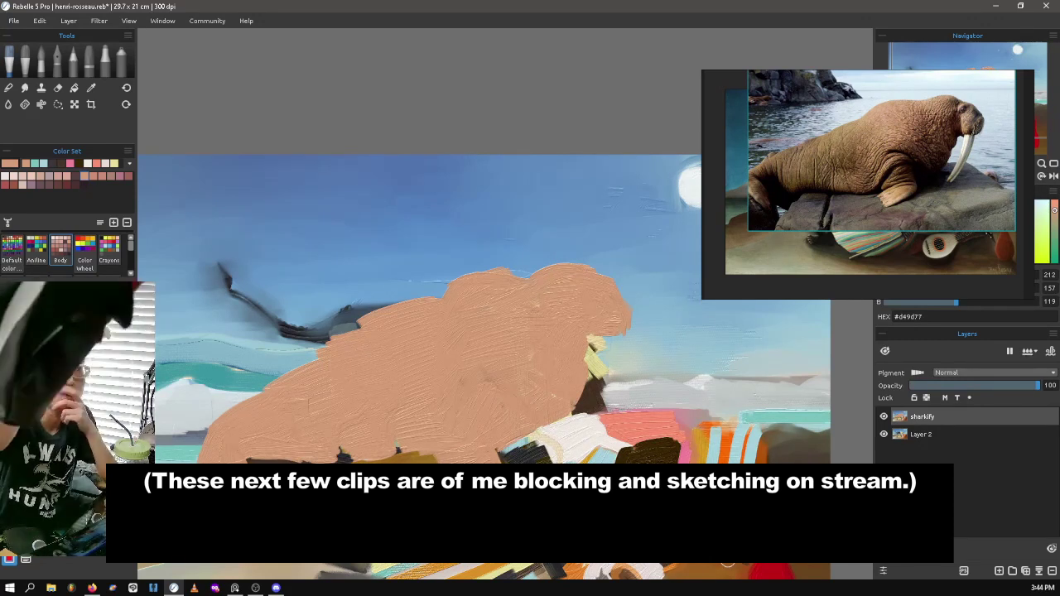
# Shade the folds around the walrus's front flipper with dark brown #65413c and keep the head in the tan base colour.
pyautogui.keyDown('alt'); pyautogui.click(455, 455); pyautogui.keyUp('alt')
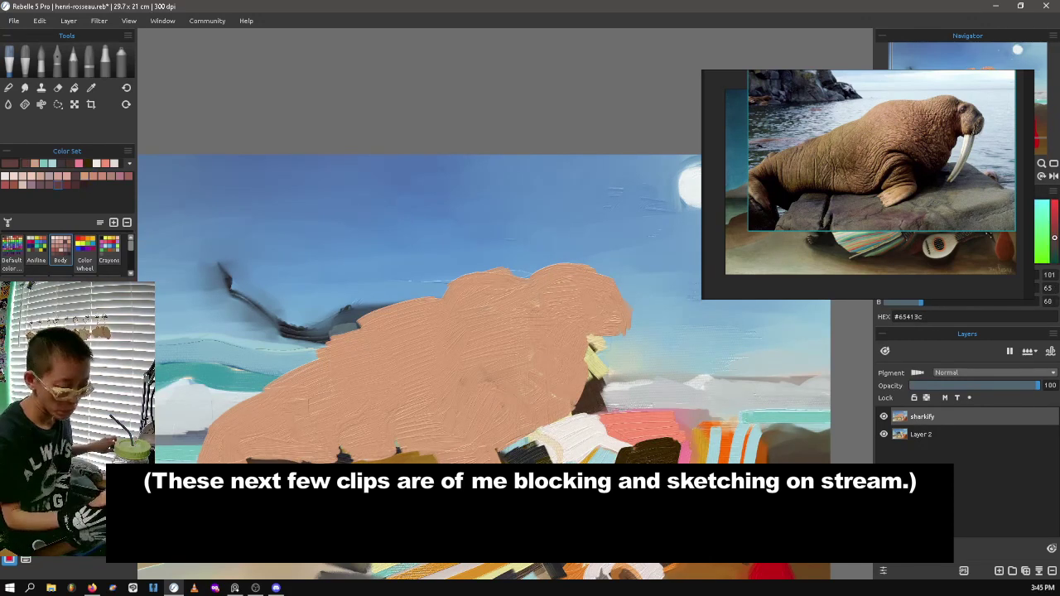
pyautogui.moveTo(466, 402)
pyautogui.mouseDown()
pyautogui.moveTo(493, 418)
pyautogui.moveTo(514, 395)
pyautogui.moveTo(460, 454)
pyautogui.moveTo(497, 381)
pyautogui.moveTo(554, 397)
pyautogui.moveTo(542, 364)
pyautogui.mouseUp()
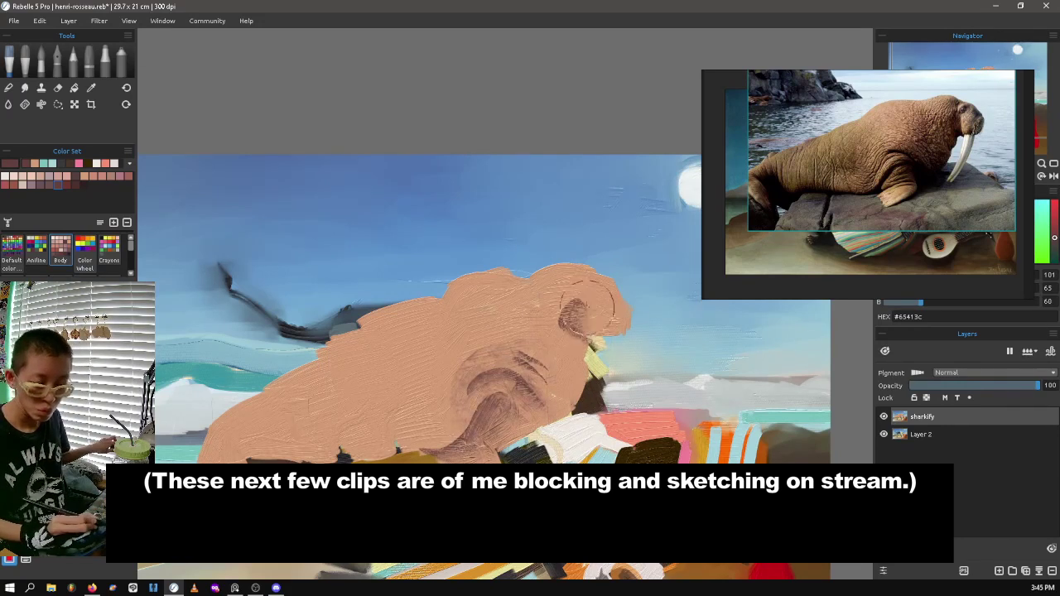
pyautogui.keyDown('alt'); pyautogui.click(295, 378); pyautogui.keyUp('alt')
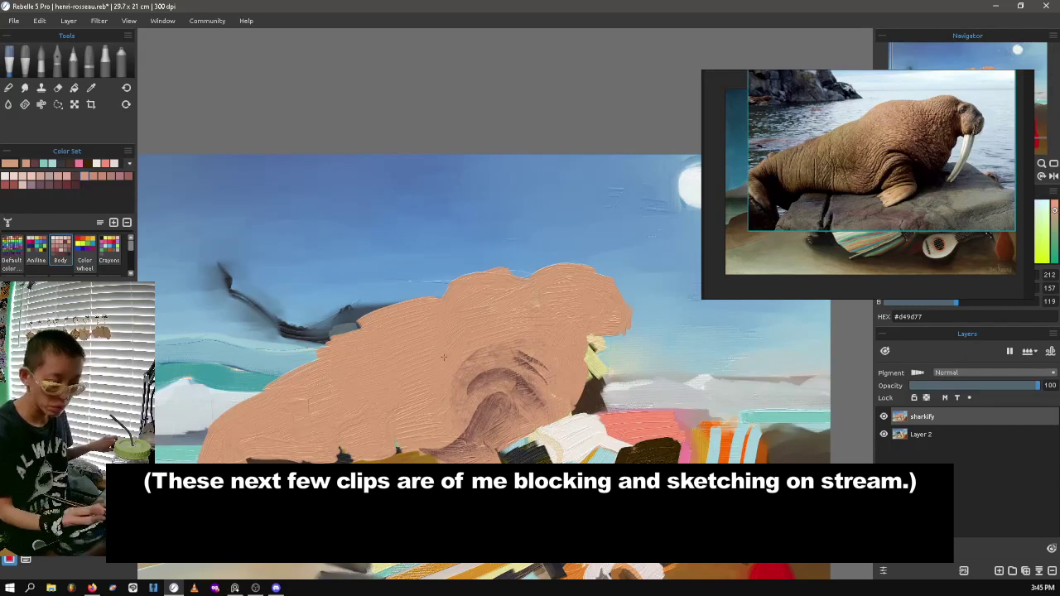
# Paint pale pink #f5d7cb highlights along the walrus's back, forehead and muzzle.
pyautogui.click(24, 178)
pyautogui.moveTo(447, 305)
pyautogui.mouseDown()
pyautogui.moveTo(522, 273)
pyautogui.moveTo(406, 308)
pyautogui.moveTo(306, 357)
pyautogui.mouseUp()
pyautogui.moveTo(513, 269)
pyautogui.mouseDown()
pyautogui.moveTo(599, 303)
pyautogui.moveTo(605, 338)
pyautogui.moveTo(595, 287)
pyautogui.mouseUp()
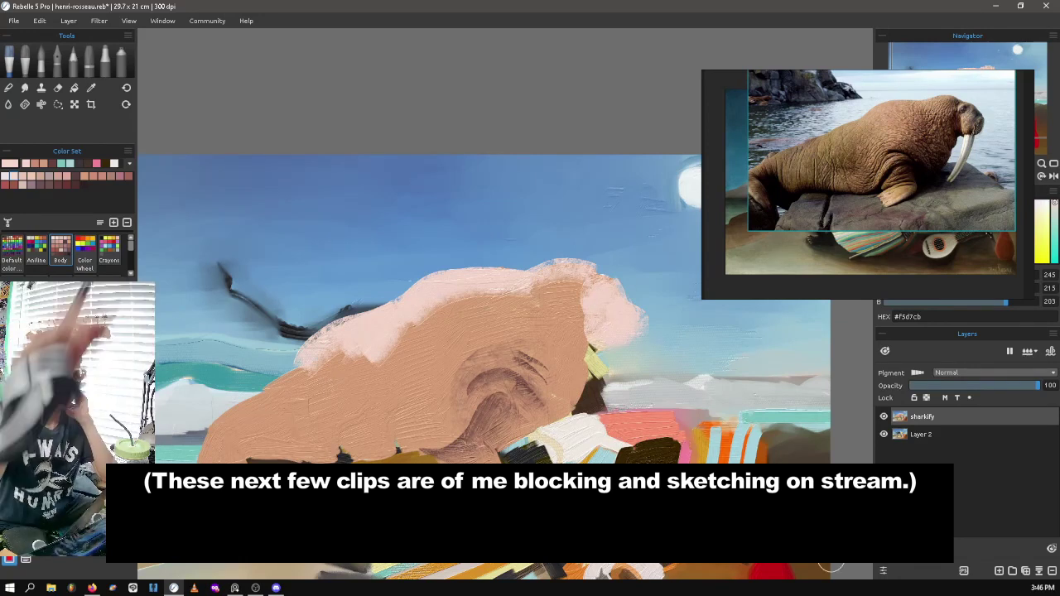
# Spread pale pinkish tones from the walrus's head down across its flank and chest.
pyautogui.keyDown('alt'); pyautogui.click(562, 366); pyautogui.keyUp('alt')
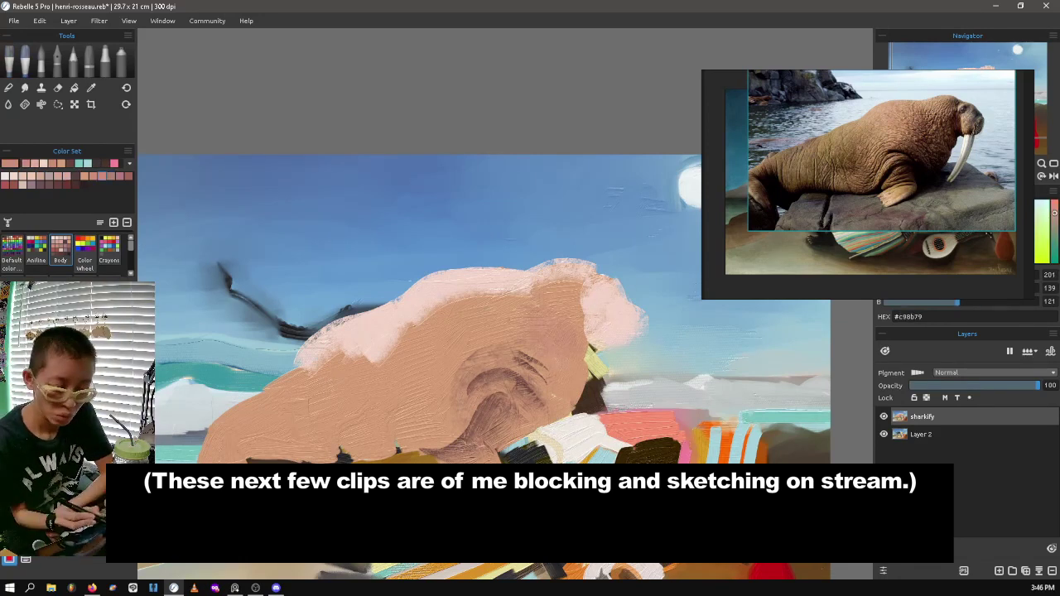
pyautogui.keyDown('alt'); pyautogui.click(497, 332); pyautogui.keyUp('alt')
pyautogui.moveTo(564, 298)
pyautogui.mouseDown()
pyautogui.moveTo(565, 389)
pyautogui.moveTo(580, 314)
pyautogui.moveTo(389, 406)
pyautogui.moveTo(323, 383)
pyautogui.mouseUp()
# Glaze the walrus's body with dark mauve #695254 from the neck and chest back to the rump, leaving the muzzle pale.
pyautogui.keyDown('alt'); pyautogui.click(497, 390); pyautogui.keyUp('alt')
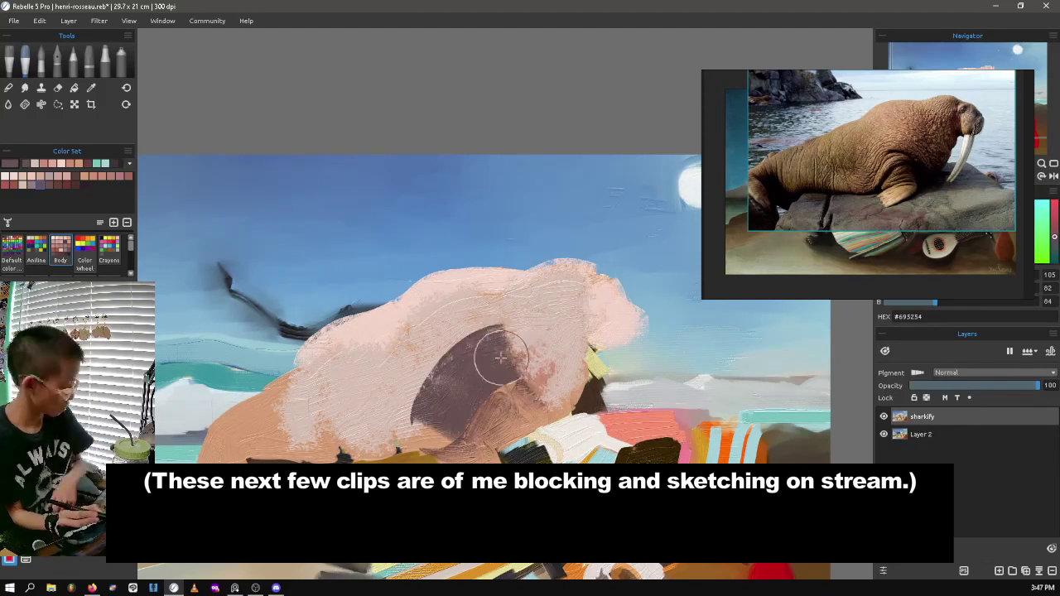
pyautogui.moveTo(389, 339)
pyautogui.mouseDown()
pyautogui.moveTo(530, 286)
pyautogui.moveTo(537, 353)
pyautogui.moveTo(439, 418)
pyautogui.mouseUp()
pyautogui.hotkey('ctrl', 'z')
pyautogui.hotkey('ctrl', 'z')
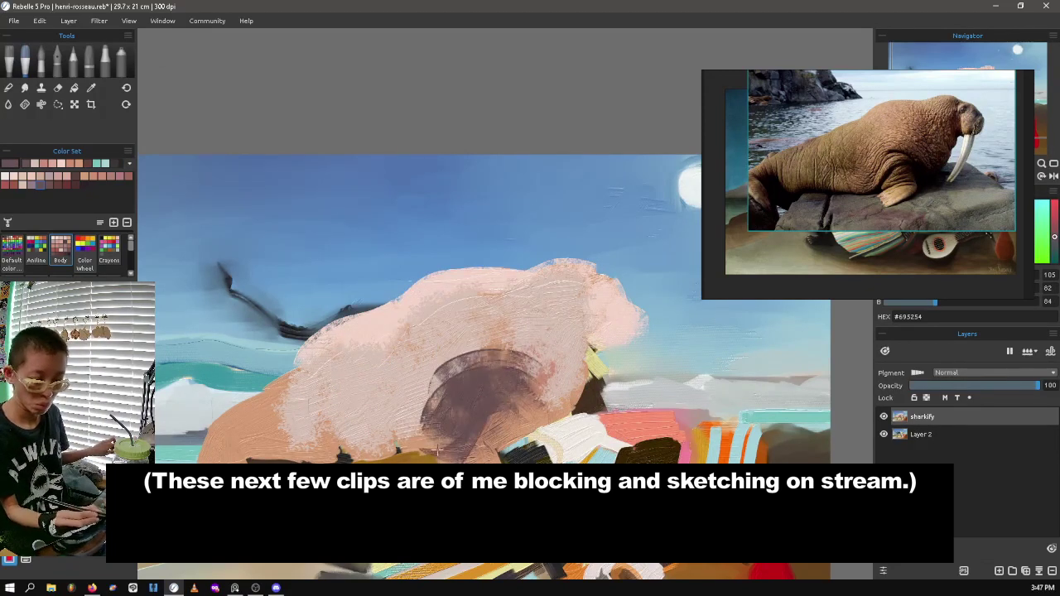
pyautogui.moveTo(580, 277)
pyautogui.mouseDown()
pyautogui.moveTo(500, 341)
pyautogui.moveTo(315, 389)
pyautogui.moveTo(207, 439)
pyautogui.mouseUp()
pyautogui.moveTo(422, 386); pyautogui.dragTo(409, 409)
pyautogui.moveTo(588, 249)
pyautogui.mouseDown()
pyautogui.moveTo(522, 331)
pyautogui.moveTo(489, 331)
pyautogui.mouseUp()
pyautogui.moveTo(547, 264); pyautogui.dragTo(497, 331)
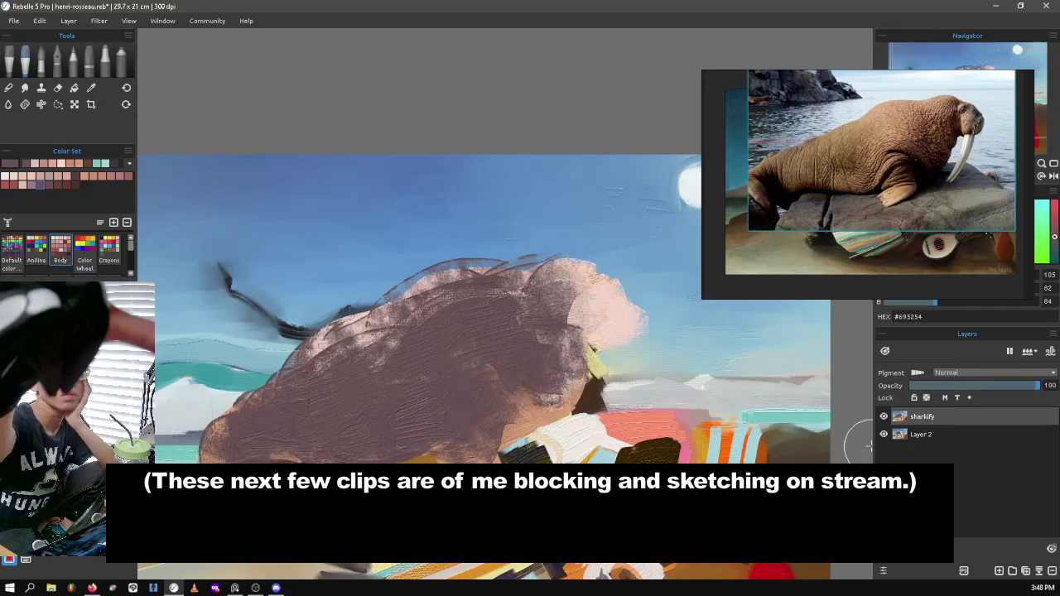
# Brush golden yellow tones over the walrus's head, back and flank.
pyautogui.click(109, 249)
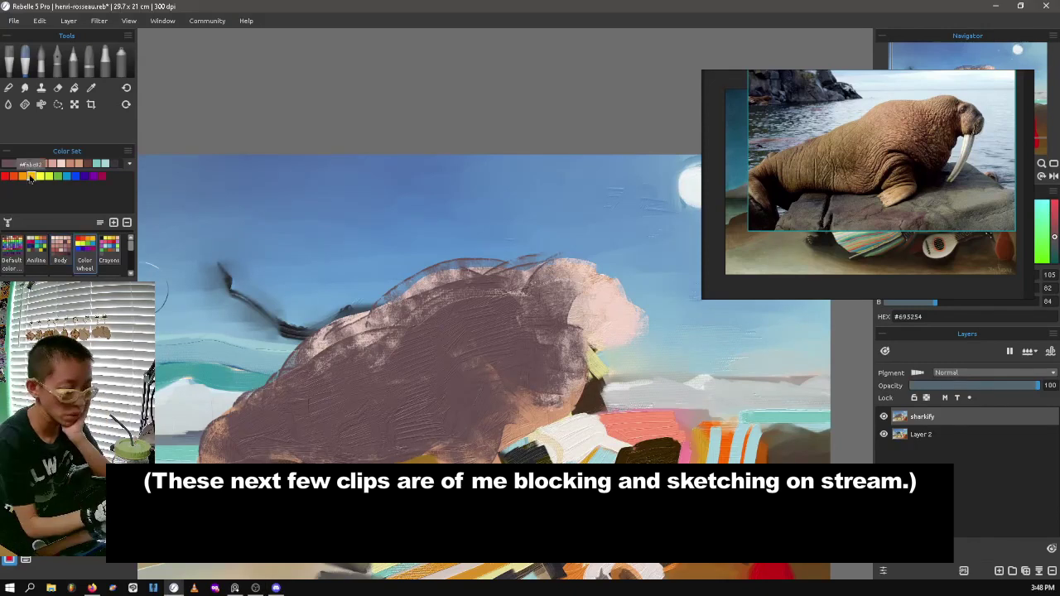
pyautogui.scroll(-2, 130, 259)
pyautogui.click(33, 163)
pyautogui.moveTo(530, 273)
pyautogui.mouseDown()
pyautogui.moveTo(381, 348)
pyautogui.moveTo(380, 390)
pyautogui.mouseUp()
pyautogui.moveTo(463, 347); pyautogui.dragTo(356, 439)
pyautogui.moveTo(571, 248); pyautogui.dragTo(513, 311)
pyautogui.moveTo(389, 308); pyautogui.dragTo(302, 397)
pyautogui.moveTo(281, 356); pyautogui.dragTo(349, 385)
# Blend the yellow, mauve and pink tones softly across the walrus's back, chest and flank, undoing the last stroke on the head.
pyautogui.click(9, 87)
pyautogui.moveTo(464, 315); pyautogui.dragTo(364, 397)
pyautogui.moveTo(373, 331)
pyautogui.mouseDown()
pyautogui.moveTo(402, 372)
pyautogui.moveTo(463, 398)
pyautogui.mouseUp()
pyautogui.moveTo(530, 298)
pyautogui.mouseDown()
pyautogui.moveTo(598, 340)
pyautogui.moveTo(539, 418)
pyautogui.mouseUp()
pyautogui.moveTo(567, 356)
pyautogui.mouseDown()
pyautogui.moveTo(493, 443)
pyautogui.moveTo(451, 455)
pyautogui.mouseUp()
pyautogui.moveTo(385, 308)
pyautogui.mouseDown()
pyautogui.moveTo(501, 265)
pyautogui.moveTo(589, 281)
pyautogui.moveTo(294, 376)
pyautogui.moveTo(215, 431)
pyautogui.moveTo(290, 457)
pyautogui.mouseUp()
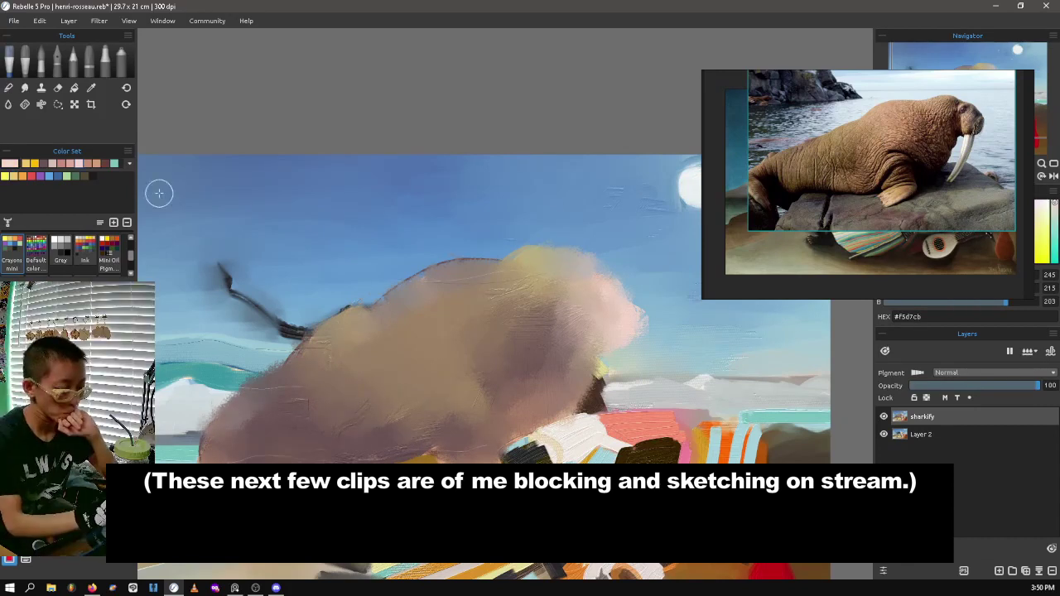
pyautogui.moveTo(580, 240); pyautogui.dragTo(530, 364)
pyautogui.hotkey('ctrl', 'z')
# Paint a curved white #ffffff tusk hanging down from the walrus's muzzle, using the Grey colour set.
pyautogui.click(60, 248)
pyautogui.click(5, 175)
pyautogui.moveTo(613, 327); pyautogui.dragTo(607, 405)
pyautogui.moveTo(617, 340); pyautogui.dragTo(605, 407)
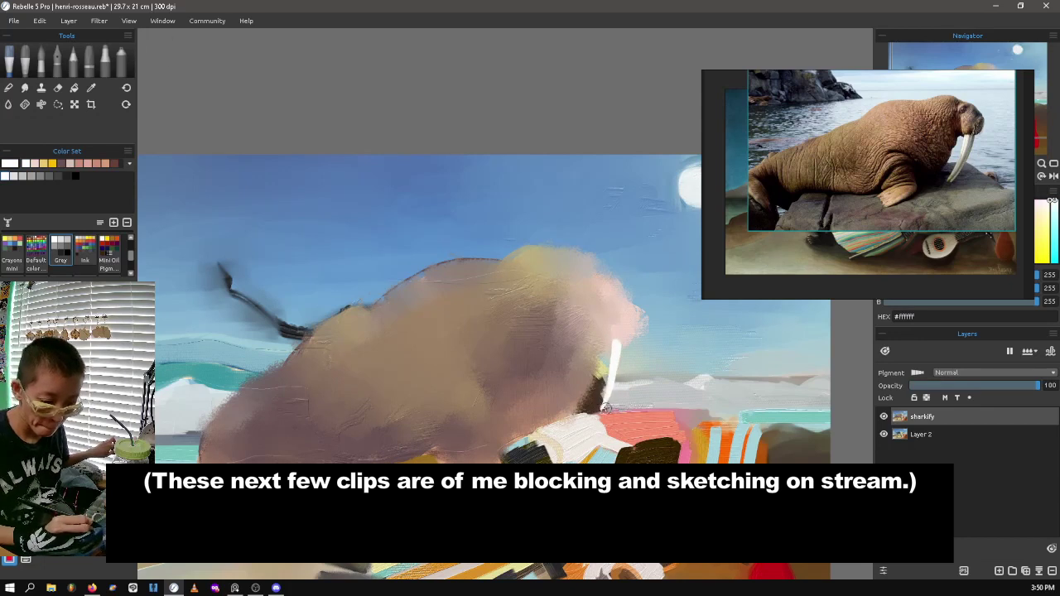
# Paint bright sky blue #6ecff6 from the default colour set into the sky beside the walrus's muzzle and soften its outline.
pyautogui.click(18, 175)
pyautogui.click(35, 249)
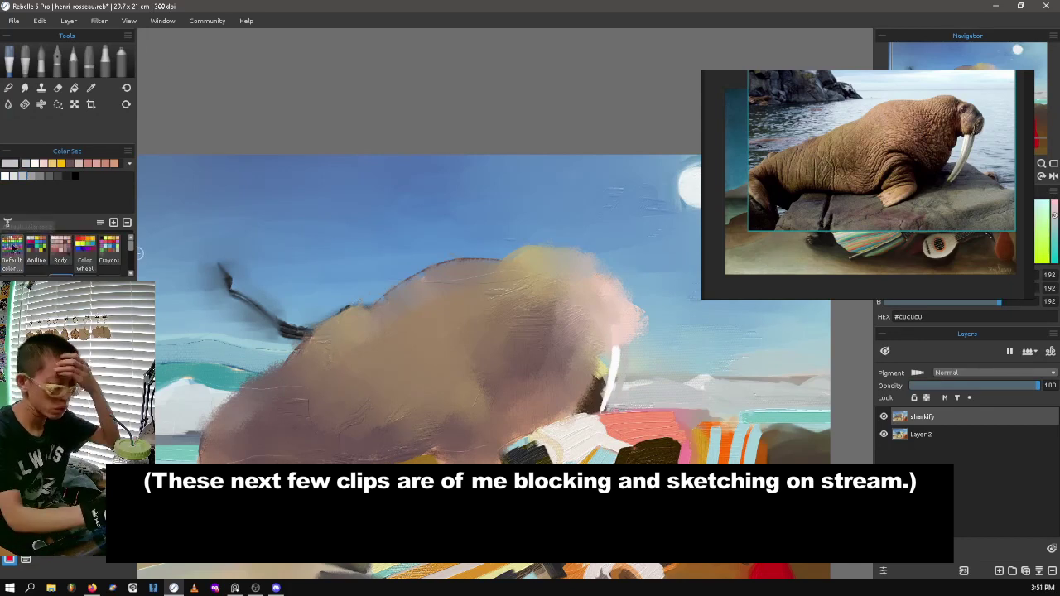
pyautogui.click(93, 184)
pyautogui.moveTo(658, 348)
pyautogui.mouseDown()
pyautogui.moveTo(712, 310)
pyautogui.moveTo(753, 316)
pyautogui.mouseUp()
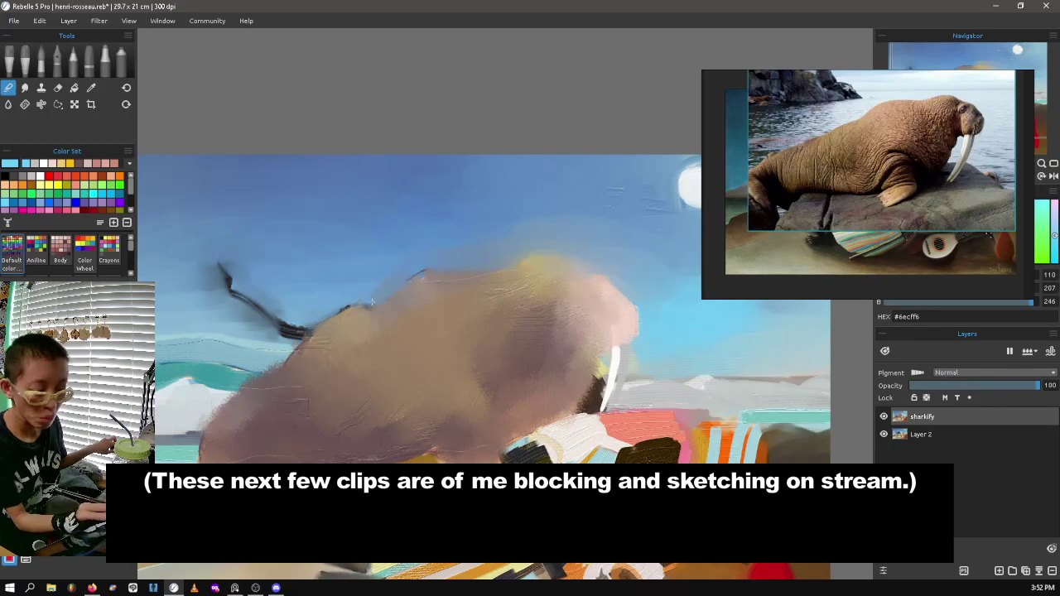
pyautogui.hotkey('alt', 'Tab')
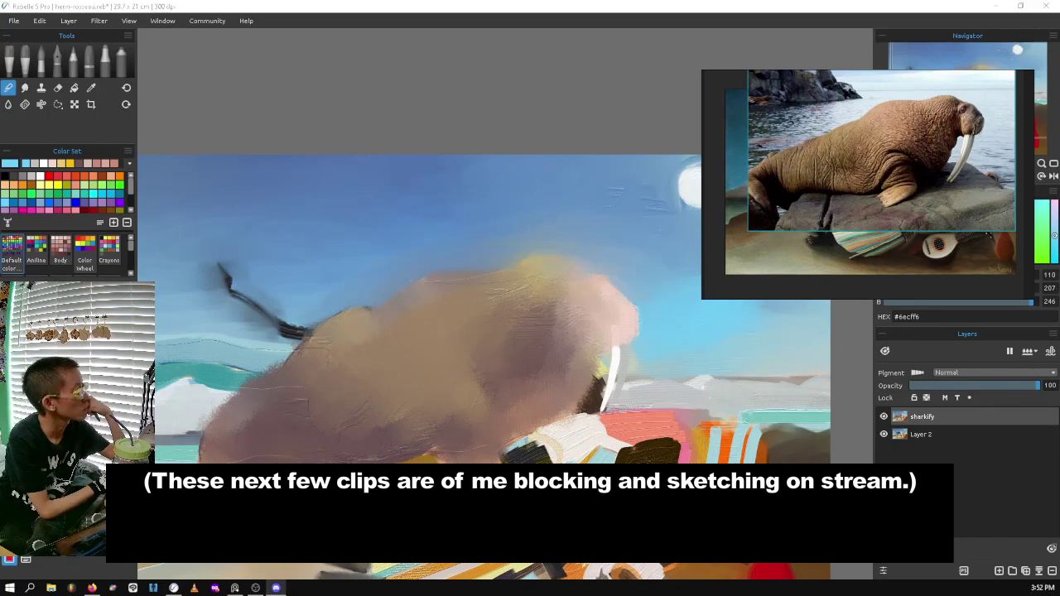
pyautogui.hotkey('alt', 'Tab')
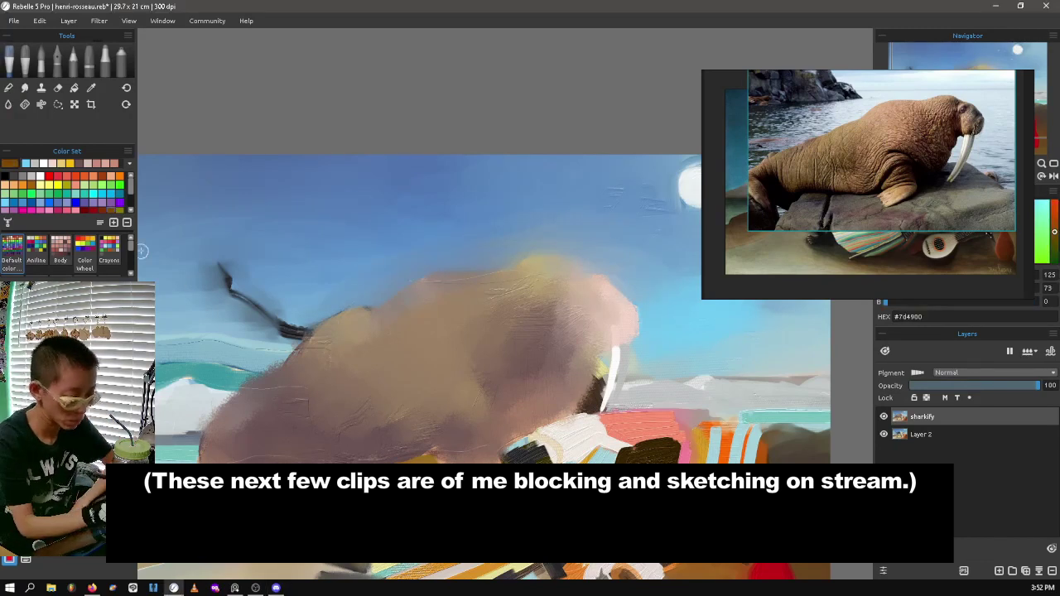
pyautogui.moveTo(604, 346); pyautogui.dragTo(629, 344)
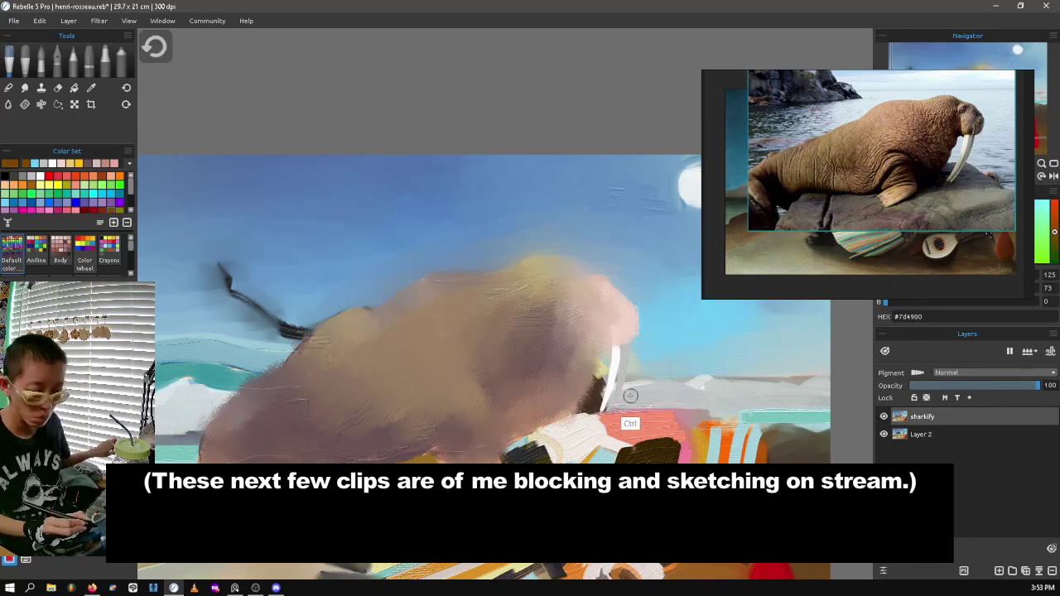
pyautogui.moveTo(618, 341); pyautogui.dragTo(546, 389)
pyautogui.hotkey('ctrl', 'z')
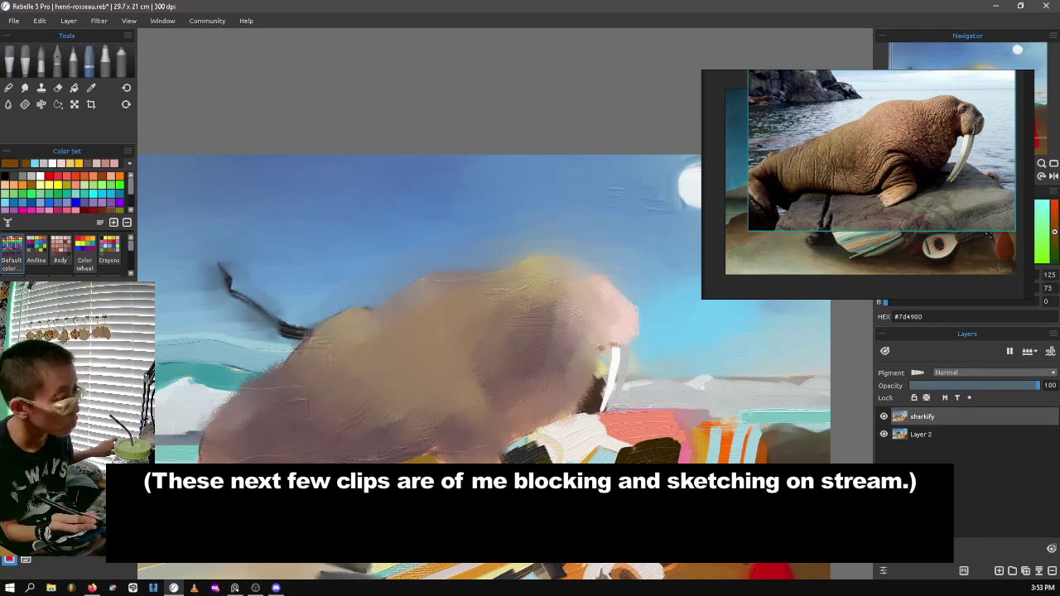
# Save the walrus reference board as a PureRef scene (.pur) on the Desktop and frame the photo on the walrus's front half.
pyautogui.scroll(3, 894, 198)
pyautogui.rightClick(807, 235)
pyautogui.click(883, 414)
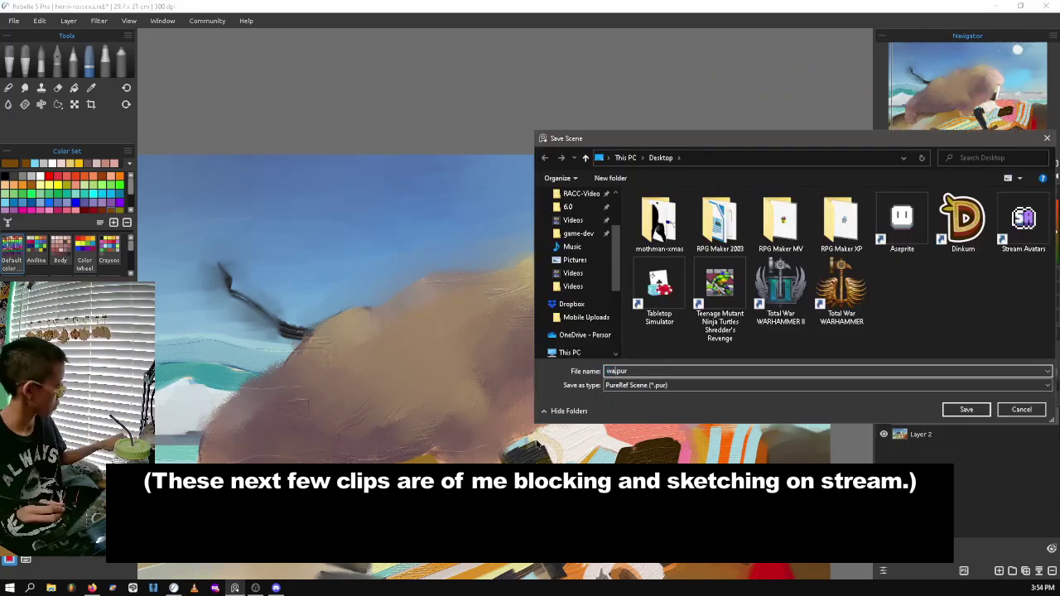
pyautogui.click(965, 409)
pyautogui.rightClick(809, 259)
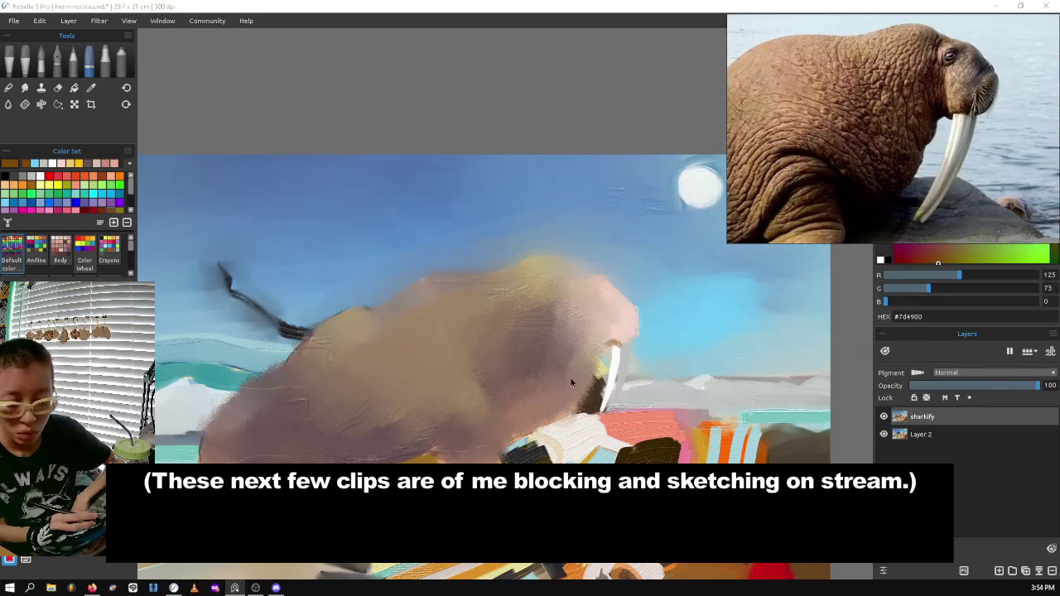
# Paint sky blue #6ecff6 over the dark tail behind the walrus and blend it softly into the surrounding sky.
pyautogui.click(132, 206)
pyautogui.click(9, 163)
pyautogui.scroll(-2, 463, 290)
pyautogui.moveTo(192, 198)
pyautogui.mouseDown()
pyautogui.moveTo(303, 194)
pyautogui.moveTo(273, 248)
pyautogui.mouseUp()
pyautogui.keyDown('alt'); pyautogui.click(303, 193); pyautogui.keyUp('alt')
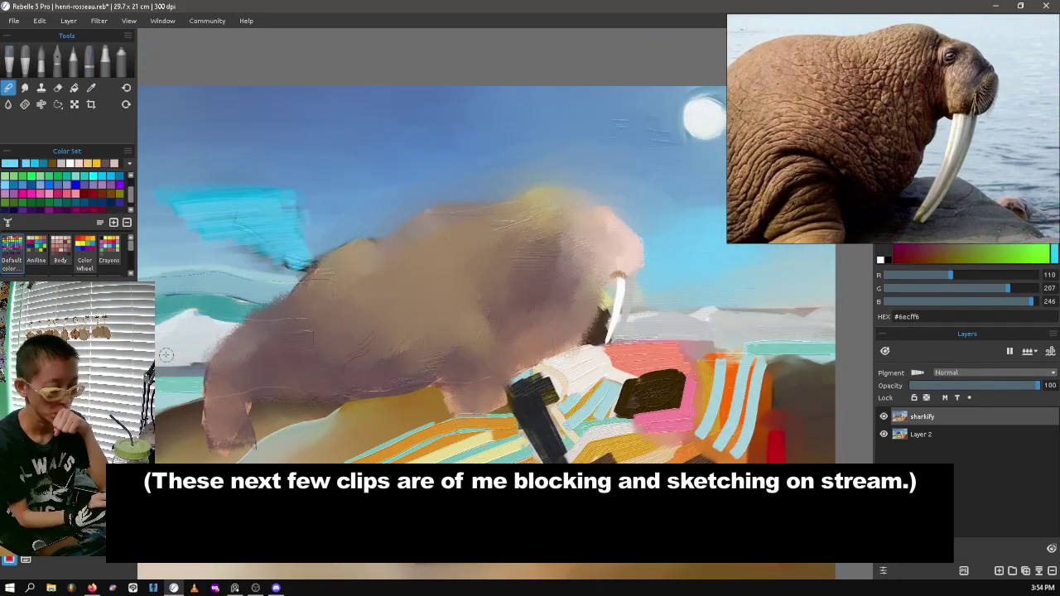
pyautogui.press('Tab')
pyautogui.hotkey('ctrl', 'z')
pyautogui.press('Tab')
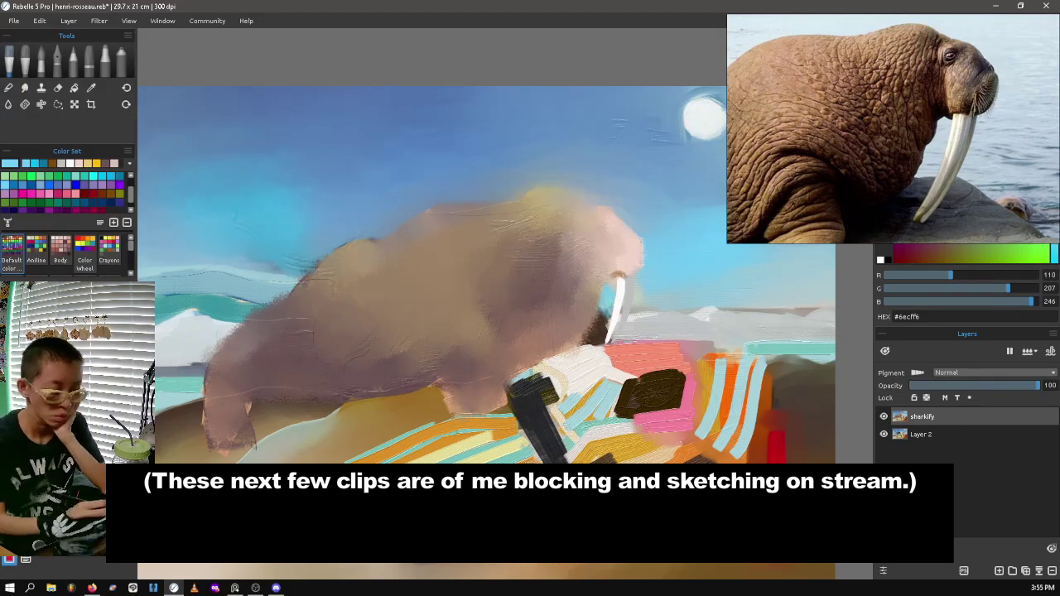
# Paint light grey #c0c0c0 over the dark patch between the walrus's chest and tusk.
pyautogui.scroll(2, 62, 186)
pyautogui.click(19, 163)
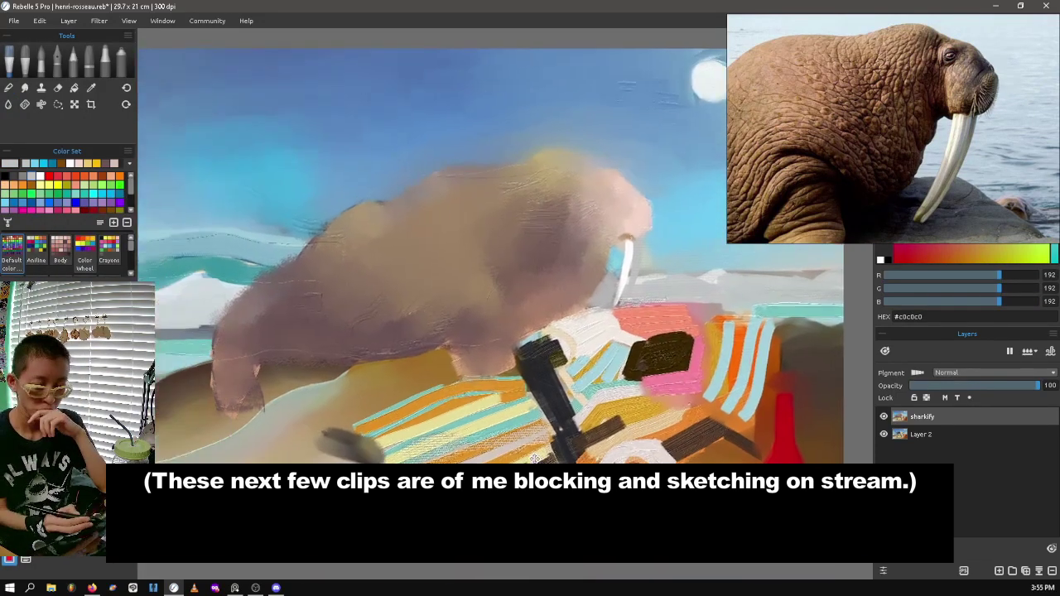
pyautogui.press('b')
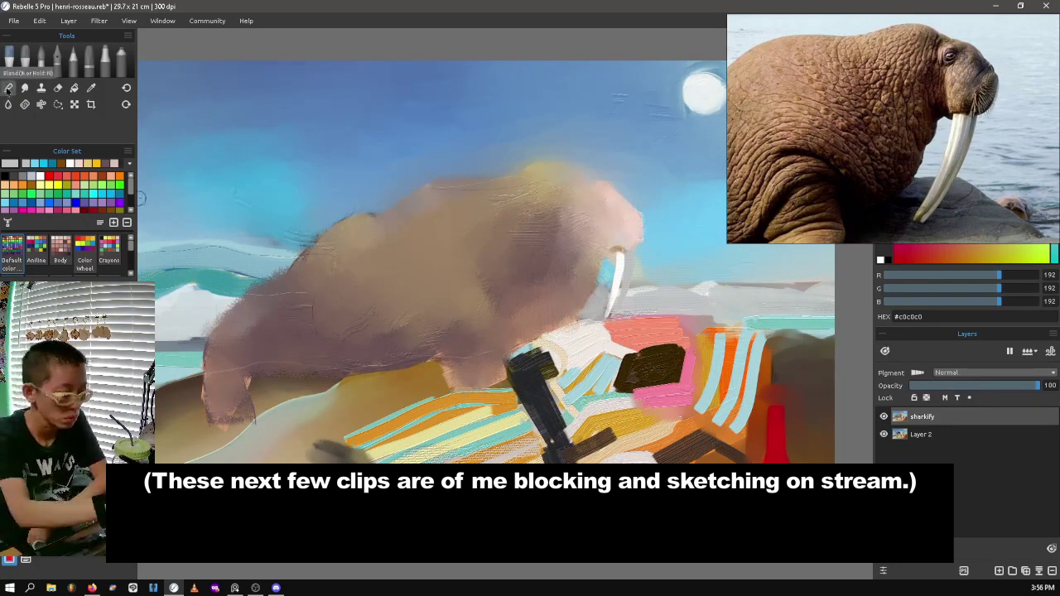
# Brush olive #827b00 and brown #7d4900 over the walrus's cheek, chest and front flipper, undoing one stroke on the head.
pyautogui.click(121, 210)
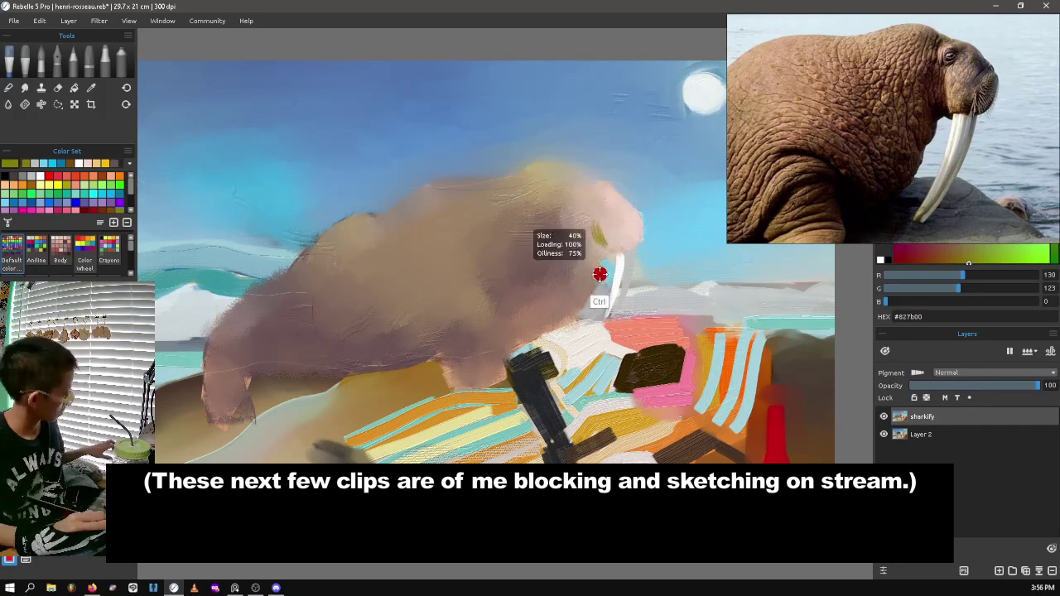
pyautogui.scroll(-2, 83, 186)
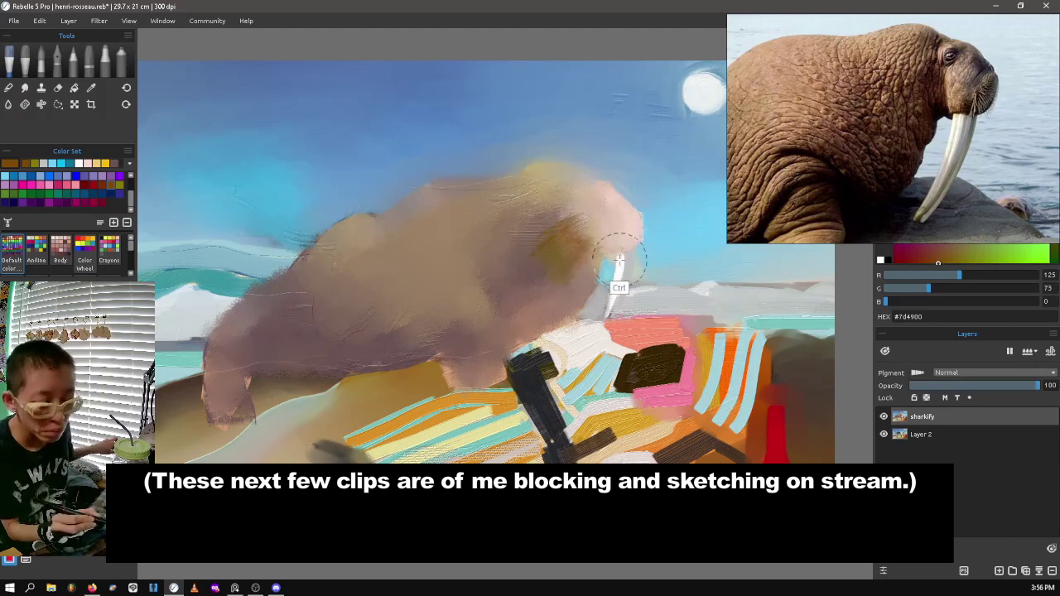
pyautogui.moveTo(577, 257)
pyautogui.mouseDown()
pyautogui.moveTo(571, 188)
pyautogui.moveTo(616, 191)
pyautogui.mouseUp()
pyautogui.hotkey('ctrl', 'z')
pyautogui.moveTo(556, 303)
pyautogui.mouseDown()
pyautogui.moveTo(554, 253)
pyautogui.moveTo(497, 232)
pyautogui.moveTo(514, 178)
pyautogui.mouseUp()
pyautogui.moveTo(501, 325)
pyautogui.mouseDown()
pyautogui.moveTo(436, 314)
pyautogui.moveTo(507, 334)
pyautogui.moveTo(433, 343)
pyautogui.mouseUp()
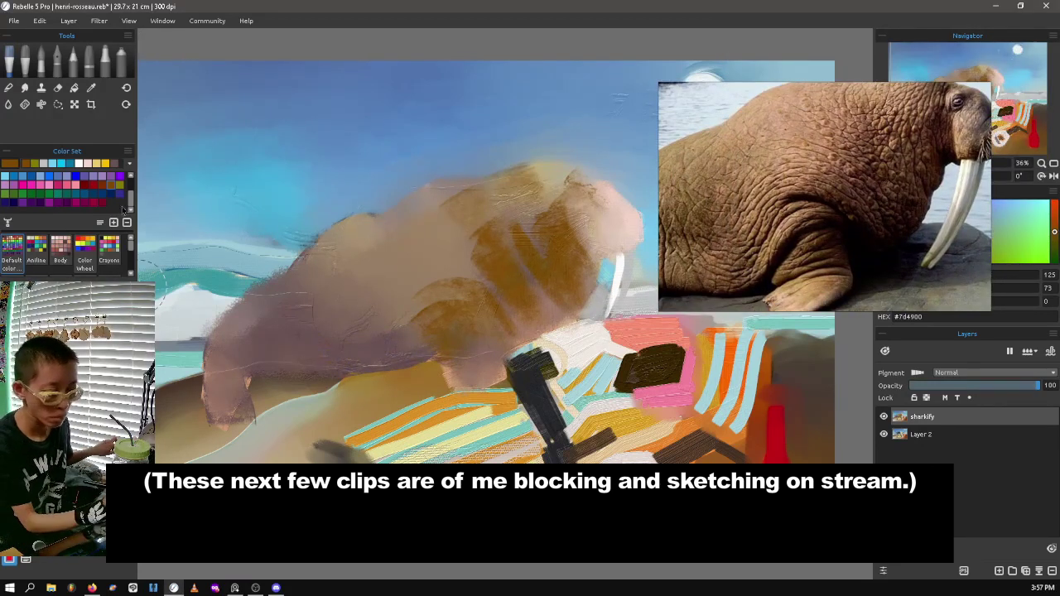
# Dab pale mauve and dark maroon tones from the Body colour set over the walrus's chest, back and flank.
pyautogui.click(60, 249)
pyautogui.click(17, 175)
pyautogui.moveTo(447, 198)
pyautogui.mouseDown()
pyautogui.moveTo(464, 249)
pyautogui.moveTo(554, 273)
pyautogui.mouseUp()
pyautogui.moveTo(530, 223)
pyautogui.mouseDown()
pyautogui.moveTo(503, 242)
pyautogui.moveTo(547, 290)
pyautogui.mouseUp()
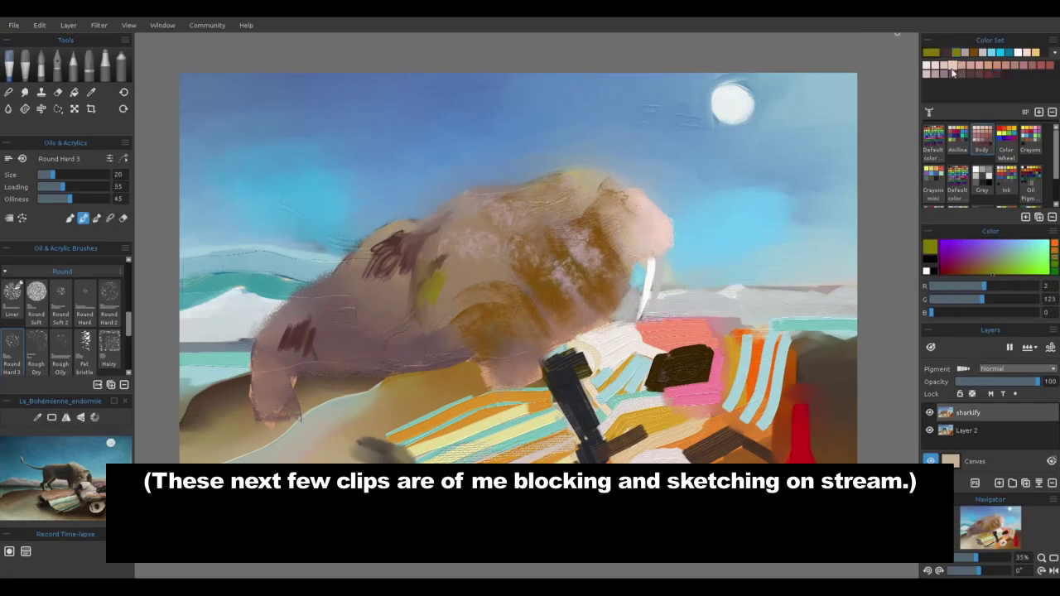
# Edge the walrus's back with olive and a brighter yellow-green from the default colour set, blending the strokes down the flank.
pyautogui.moveTo(368, 240); pyautogui.dragTo(469, 197)
pyautogui.click(1006, 134)
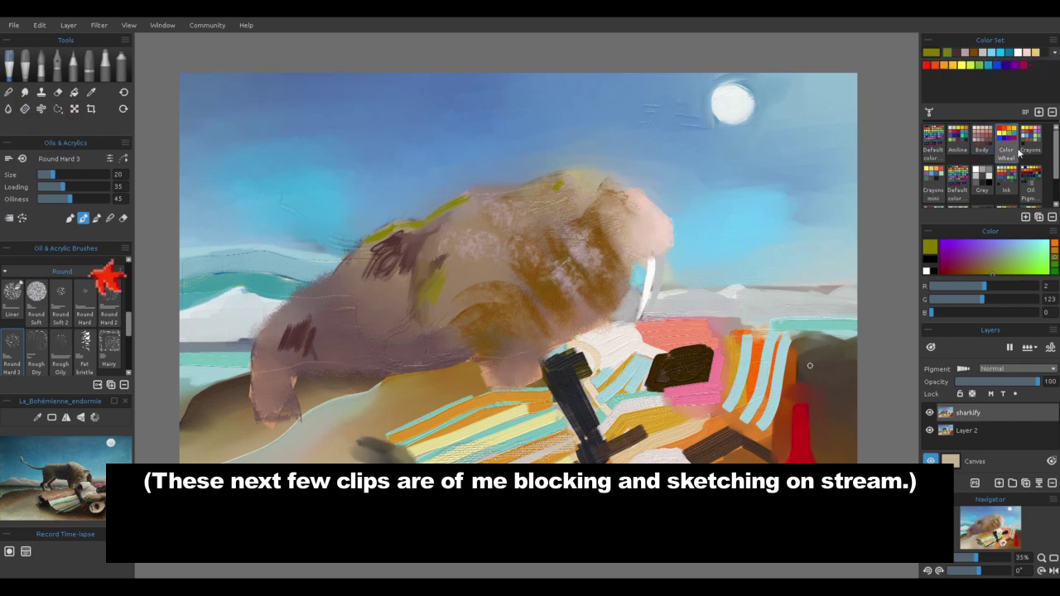
pyautogui.click(934, 137)
pyautogui.click(1007, 74)
pyautogui.moveTo(398, 244); pyautogui.dragTo(474, 195)
pyautogui.moveTo(348, 263); pyautogui.dragTo(296, 299)
pyautogui.press('m')
pyautogui.moveTo(356, 271)
pyautogui.mouseDown()
pyautogui.moveTo(319, 287)
pyautogui.moveTo(284, 356)
pyautogui.moveTo(291, 323)
pyautogui.moveTo(278, 325)
pyautogui.moveTo(308, 330)
pyautogui.mouseUp()
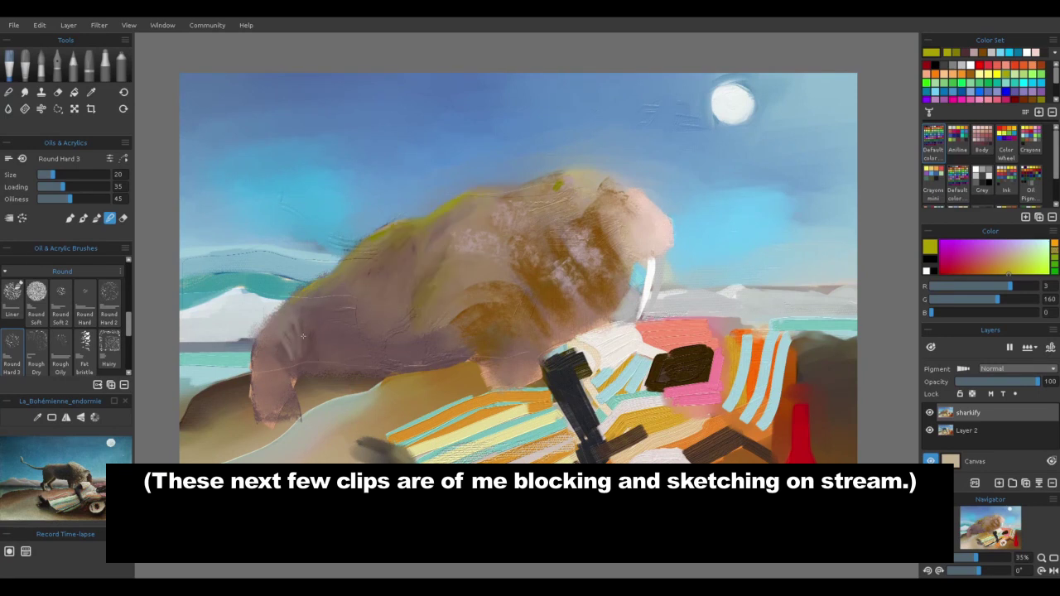
# Blend the brown and mauve chest strokes into soft folds and work the brown up towards the muzzle.
pyautogui.moveTo(501, 248); pyautogui.dragTo(557, 301)
pyautogui.moveTo(538, 242)
pyautogui.mouseDown()
pyautogui.moveTo(553, 249)
pyautogui.moveTo(523, 240)
pyautogui.moveTo(565, 258)
pyautogui.moveTo(579, 280)
pyautogui.moveTo(580, 238)
pyautogui.moveTo(538, 314)
pyautogui.mouseUp()
pyautogui.press('n')
pyautogui.moveTo(526, 224)
pyautogui.mouseDown()
pyautogui.moveTo(538, 244)
pyautogui.moveTo(576, 248)
pyautogui.moveTo(587, 265)
pyautogui.moveTo(571, 263)
pyautogui.moveTo(608, 252)
pyautogui.moveTo(630, 262)
pyautogui.mouseUp()
pyautogui.moveTo(562, 259); pyautogui.dragTo(539, 284)
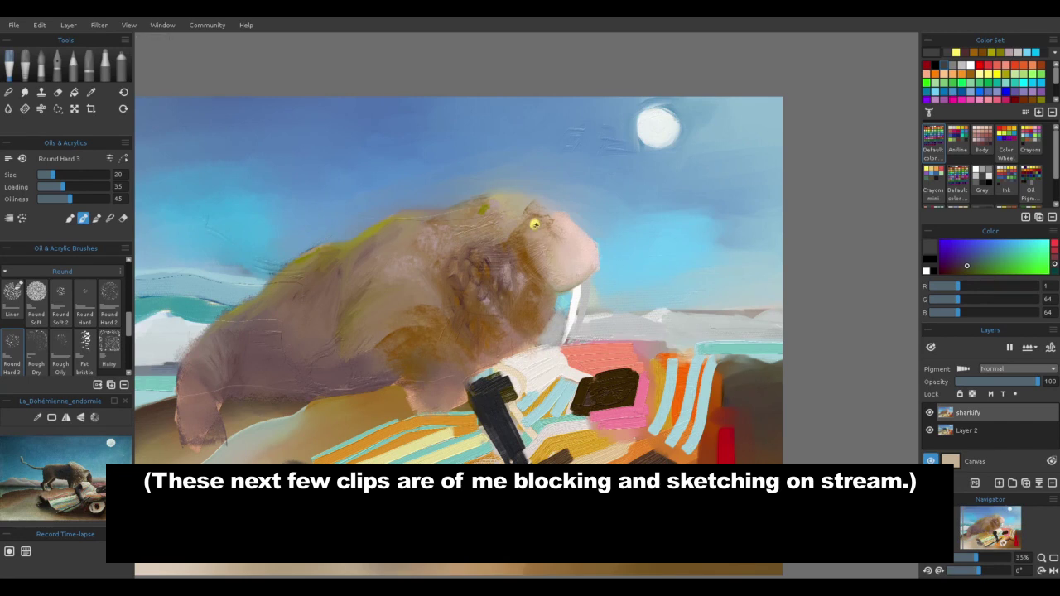
# Refine the yellow eye with its dark pupil and blend brown around the socket.
pyautogui.keyDown('alt'); pyautogui.click(534, 224); pyautogui.keyUp('alt')
pyautogui.moveTo(520, 230)
pyautogui.mouseDown()
pyautogui.moveTo(509, 212)
pyautogui.moveTo(530, 209)
pyautogui.mouseUp()
pyautogui.press('w')
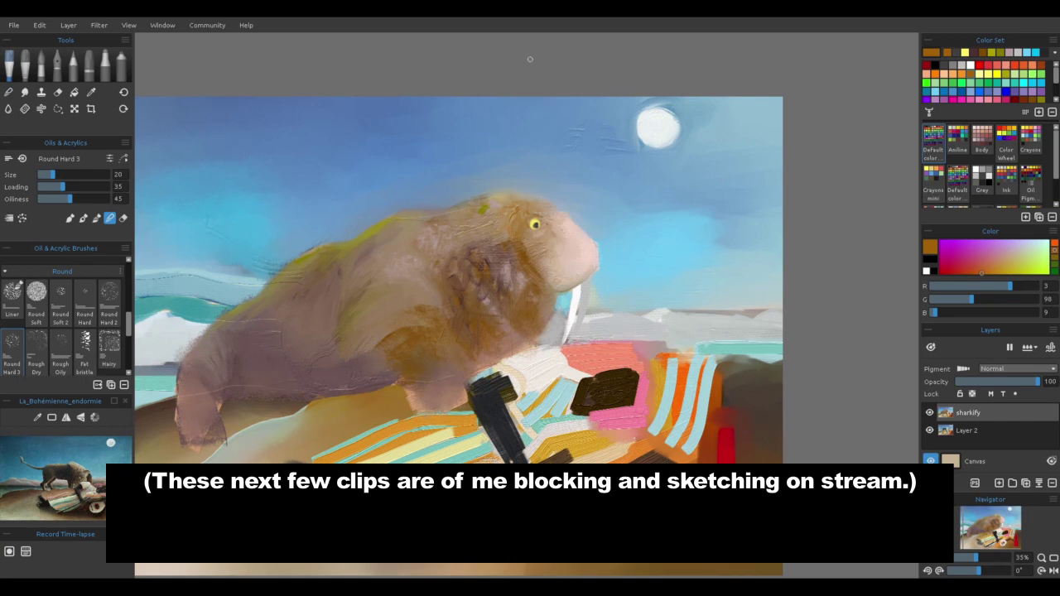
# Shade around the eye and beneath the muzzle with black and blend it, undoing the last blend over the eye.
pyautogui.click(935, 64)
pyautogui.moveTo(520, 236)
pyautogui.mouseDown()
pyautogui.moveTo(543, 274)
pyautogui.moveTo(539, 203)
pyautogui.moveTo(554, 214)
pyautogui.moveTo(521, 207)
pyautogui.moveTo(532, 203)
pyautogui.moveTo(538, 222)
pyautogui.moveTo(515, 226)
pyautogui.moveTo(571, 282)
pyautogui.mouseUp()
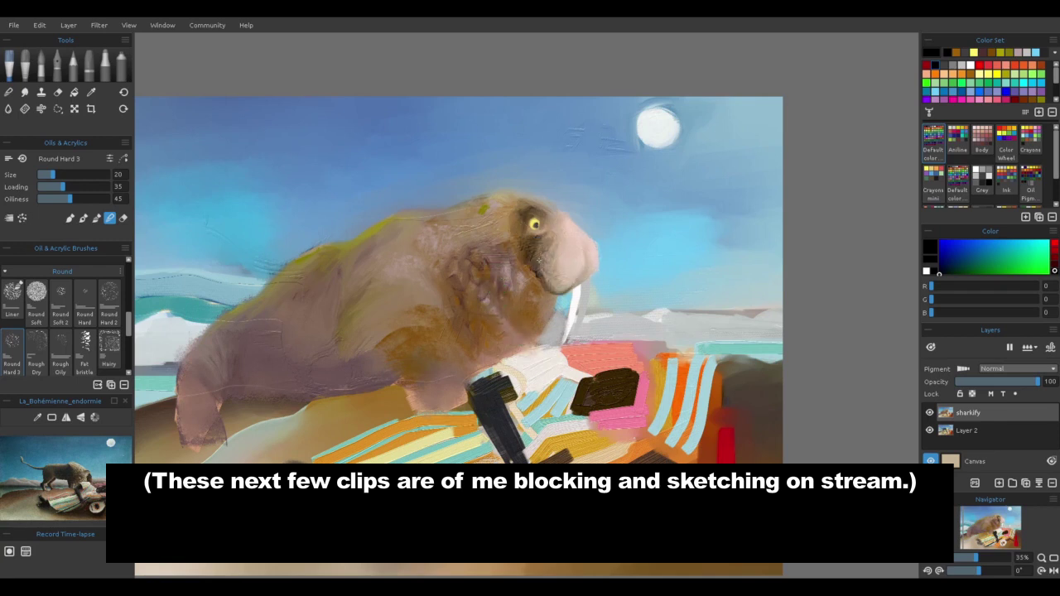
pyautogui.moveTo(544, 269); pyautogui.dragTo(524, 290)
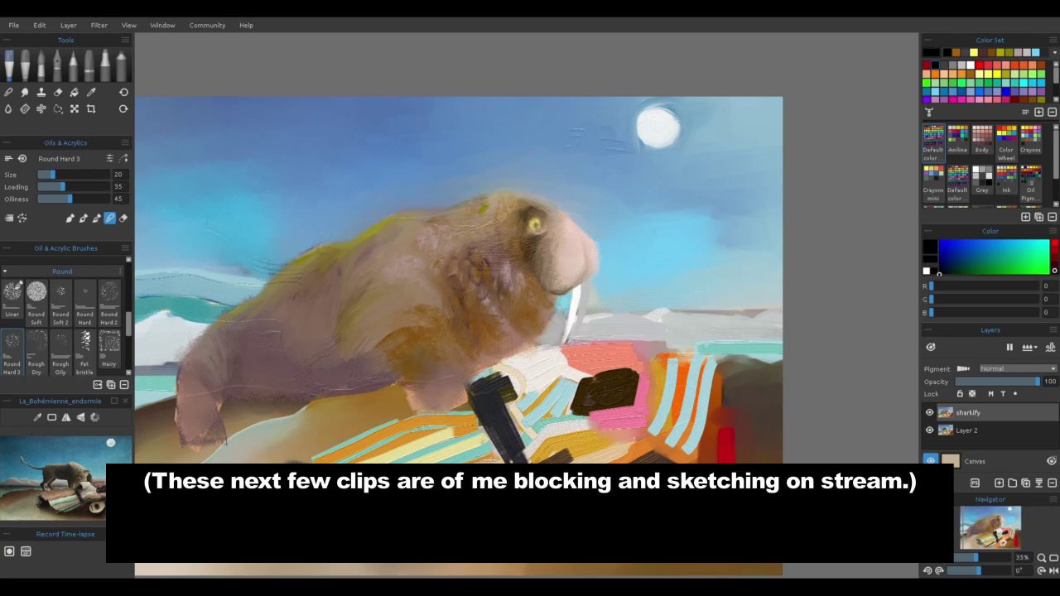
pyautogui.press('b')
pyautogui.hotkey('ctrl', 'z')
pyautogui.press('n')
# Work dark folds and pink accents into the walrus's chest and shoulder, blending them into the brown.
pyautogui.moveTo(526, 296); pyautogui.dragTo(497, 331)
pyautogui.moveTo(478, 289); pyautogui.dragTo(505, 296)
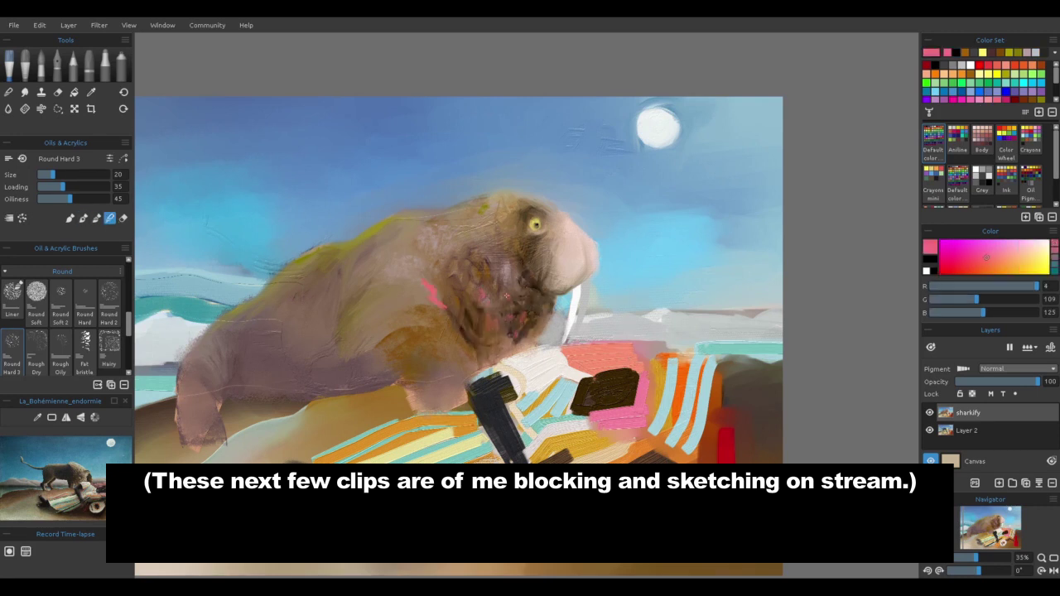
pyautogui.moveTo(448, 314); pyautogui.dragTo(425, 295)
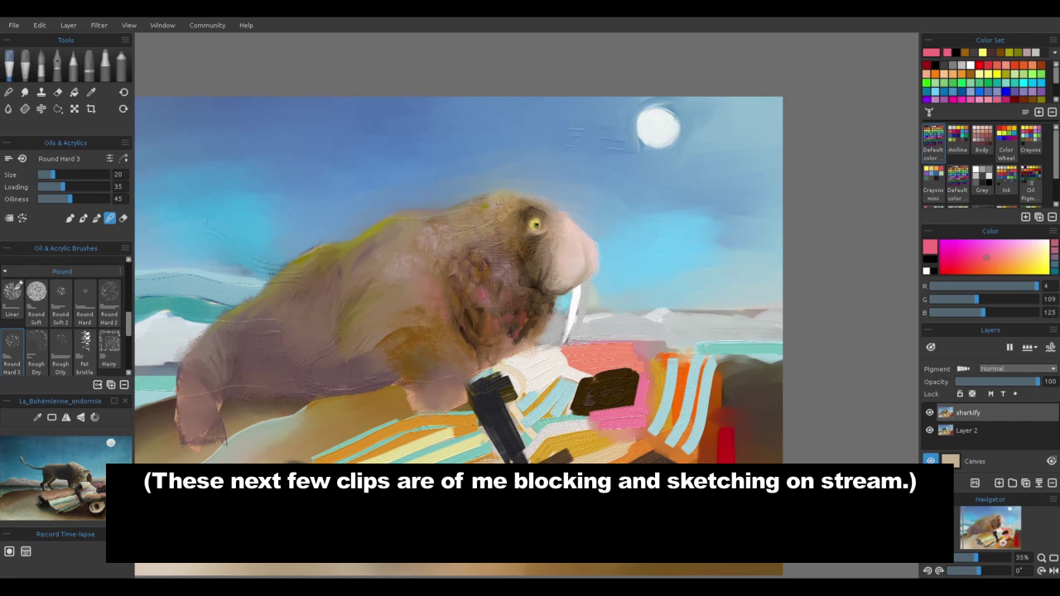
pyautogui.moveTo(554, 299)
pyautogui.mouseDown()
pyautogui.moveTo(543, 338)
pyautogui.moveTo(515, 346)
pyautogui.moveTo(528, 322)
pyautogui.mouseUp()
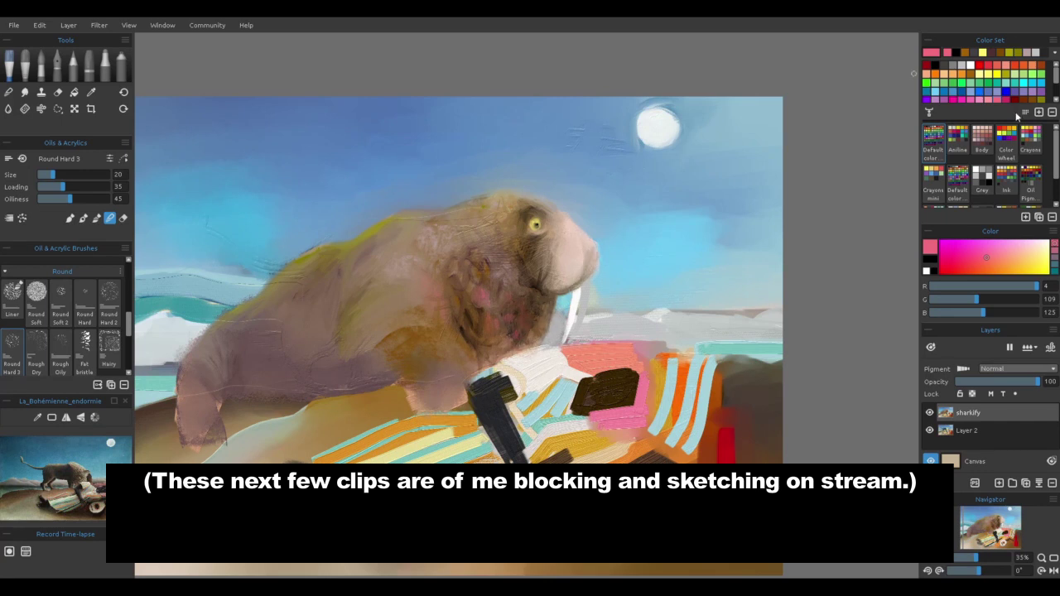
# Shade the walrus's throat and muzzle with near-black from the Oil Pigments colour set and blend the shadows.
pyautogui.click(1031, 178)
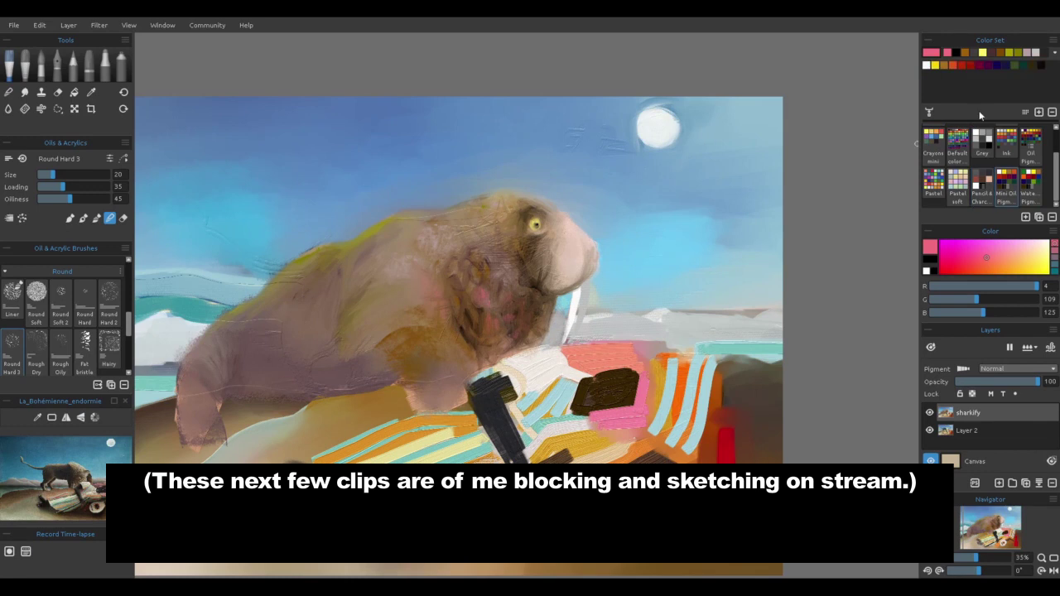
pyautogui.click(1035, 145)
pyautogui.click(980, 82)
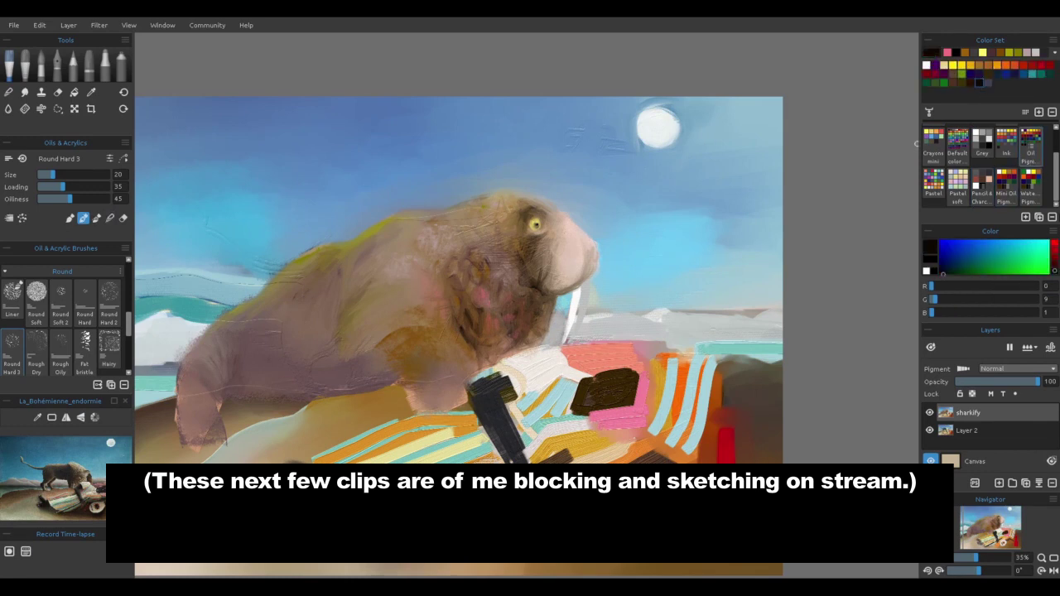
pyautogui.moveTo(533, 309); pyautogui.dragTo(528, 263)
pyautogui.press('s')
pyautogui.moveTo(570, 225); pyautogui.dragTo(576, 255)
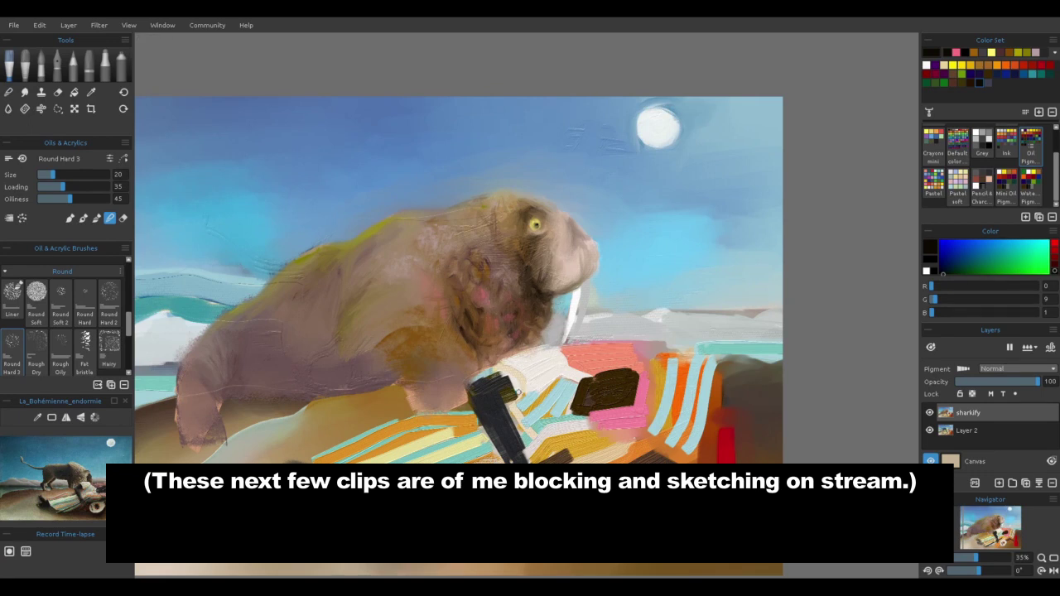
# Sketch near-black crease lines around the front flipper, shoulder and middle of the flank.
pyautogui.press('b')
pyautogui.moveTo(455, 333); pyautogui.dragTo(379, 386)
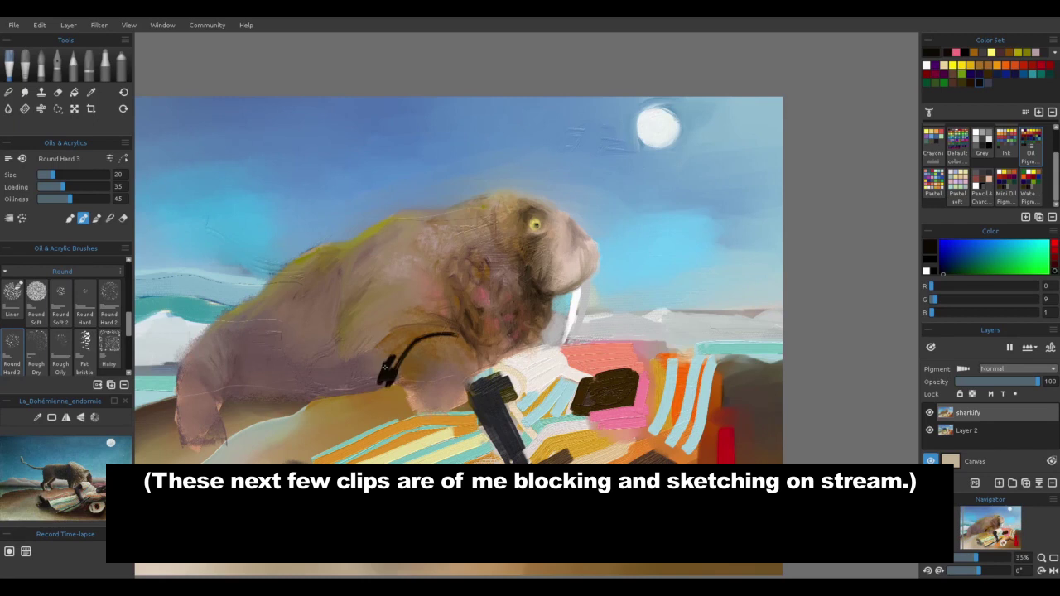
pyautogui.moveTo(371, 319); pyautogui.dragTo(464, 337)
pyautogui.moveTo(423, 302); pyautogui.dragTo(500, 365)
pyautogui.moveTo(355, 286)
pyautogui.mouseDown()
pyautogui.moveTo(369, 336)
pyautogui.moveTo(273, 324)
pyautogui.moveTo(343, 377)
pyautogui.moveTo(402, 349)
pyautogui.moveTo(463, 344)
pyautogui.moveTo(486, 363)
pyautogui.moveTo(504, 351)
pyautogui.moveTo(456, 330)
pyautogui.moveTo(481, 325)
pyautogui.moveTo(421, 292)
pyautogui.moveTo(377, 332)
pyautogui.moveTo(371, 273)
pyautogui.moveTo(383, 264)
pyautogui.mouseUp()
# Blend the near-black creases into the front flipper, belly edge and flank.
pyautogui.press('n')
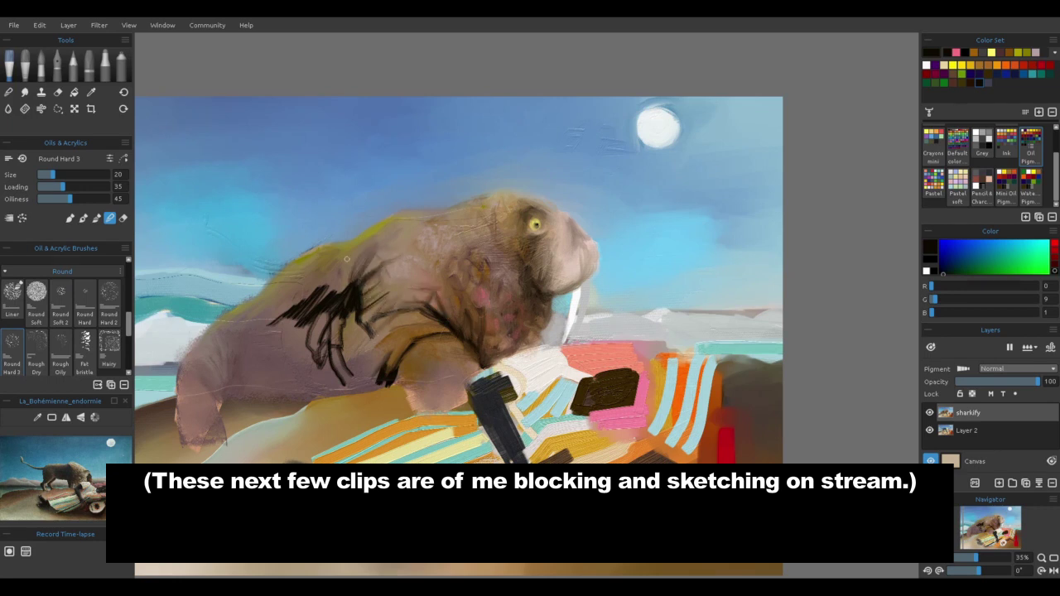
pyautogui.moveTo(369, 383)
pyautogui.mouseDown()
pyautogui.moveTo(397, 375)
pyautogui.moveTo(450, 396)
pyautogui.mouseUp()
pyautogui.moveTo(355, 297)
pyautogui.mouseDown()
pyautogui.moveTo(342, 285)
pyautogui.moveTo(373, 258)
pyautogui.moveTo(371, 293)
pyautogui.moveTo(342, 341)
pyautogui.moveTo(278, 328)
pyautogui.moveTo(288, 298)
pyautogui.moveTo(323, 265)
pyautogui.moveTo(343, 277)
pyautogui.moveTo(364, 247)
pyautogui.moveTo(341, 292)
pyautogui.moveTo(348, 264)
pyautogui.mouseUp()
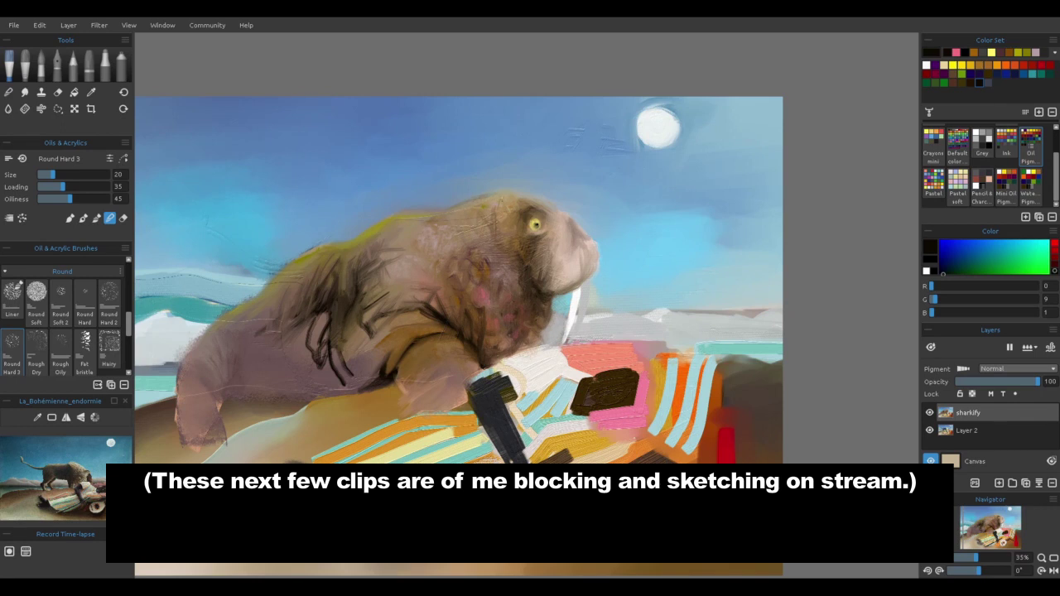
pyautogui.moveTo(328, 315)
pyautogui.mouseDown()
pyautogui.moveTo(295, 332)
pyautogui.moveTo(317, 338)
pyautogui.mouseUp()
# Sketch near-black folds along the rear flank, belly edge, rear flipper and front flipper.
pyautogui.press('b')
pyautogui.moveTo(232, 349)
pyautogui.mouseDown()
pyautogui.moveTo(248, 401)
pyautogui.moveTo(319, 389)
pyautogui.moveTo(306, 331)
pyautogui.moveTo(222, 433)
pyautogui.moveTo(192, 446)
pyautogui.mouseUp()
pyautogui.moveTo(414, 390)
pyautogui.mouseDown()
pyautogui.moveTo(463, 369)
pyautogui.moveTo(476, 341)
pyautogui.moveTo(495, 364)
pyautogui.mouseUp()
# Blend the dark folds softly across the front flipper, rear flank and rear flipper.
pyautogui.click(110, 218)
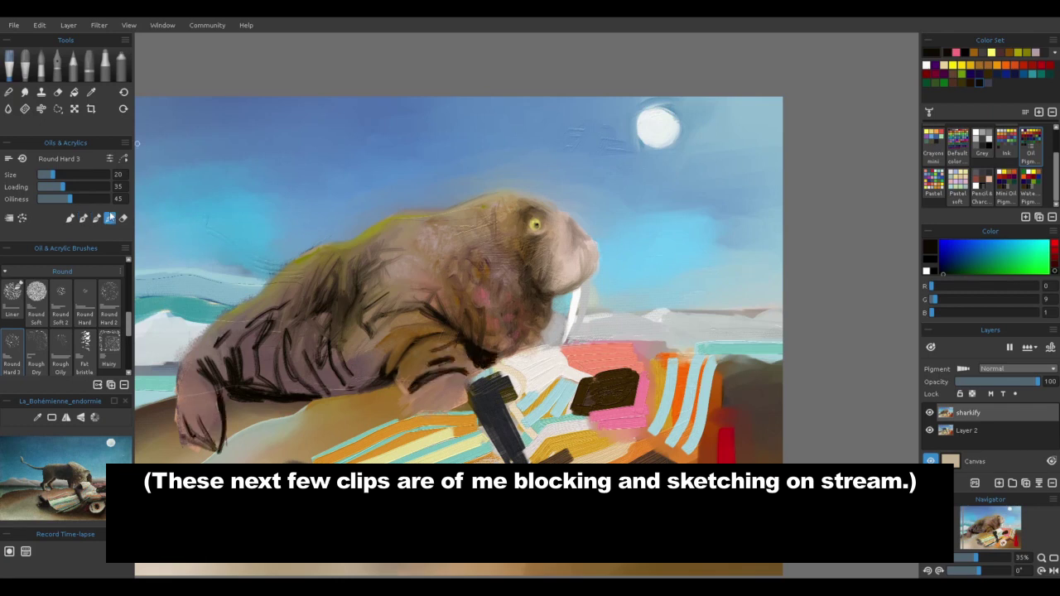
pyautogui.moveTo(401, 402)
pyautogui.mouseDown()
pyautogui.moveTo(421, 383)
pyautogui.moveTo(406, 378)
pyautogui.moveTo(430, 363)
pyautogui.moveTo(473, 346)
pyautogui.moveTo(481, 365)
pyautogui.moveTo(450, 360)
pyautogui.moveTo(491, 351)
pyautogui.moveTo(436, 330)
pyautogui.mouseUp()
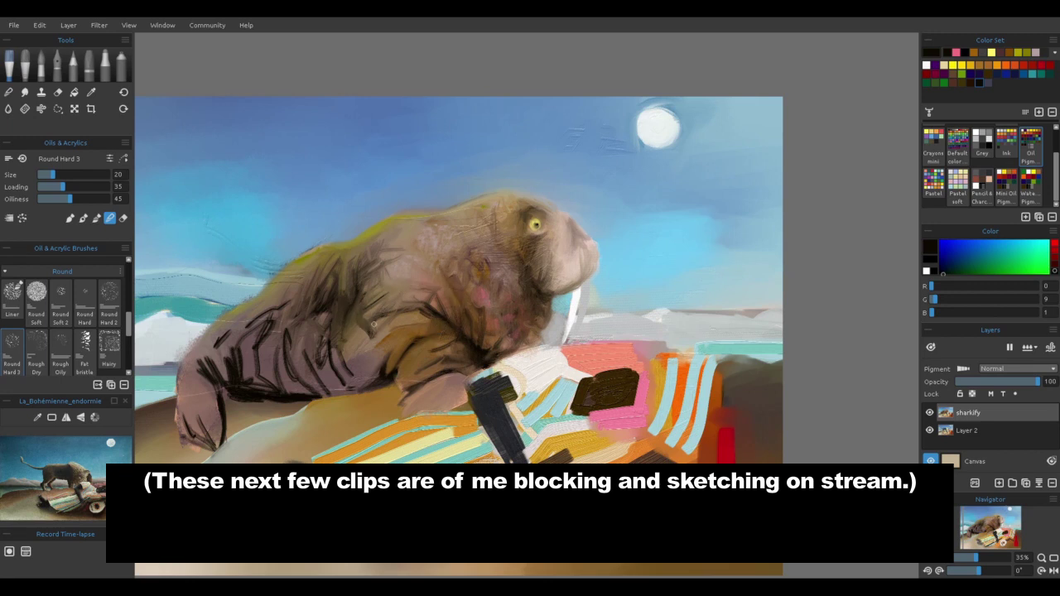
pyautogui.moveTo(403, 324); pyautogui.dragTo(435, 315)
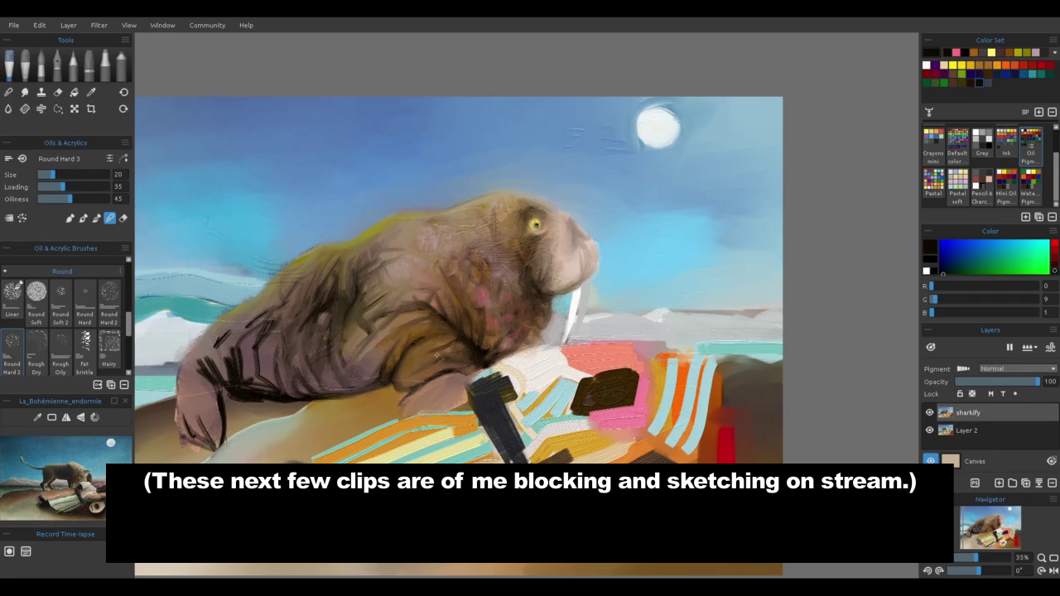
pyautogui.moveTo(331, 351)
pyautogui.mouseDown()
pyautogui.moveTo(245, 354)
pyautogui.moveTo(241, 380)
pyautogui.moveTo(234, 330)
pyautogui.moveTo(175, 289)
pyautogui.moveTo(213, 360)
pyautogui.mouseUp()
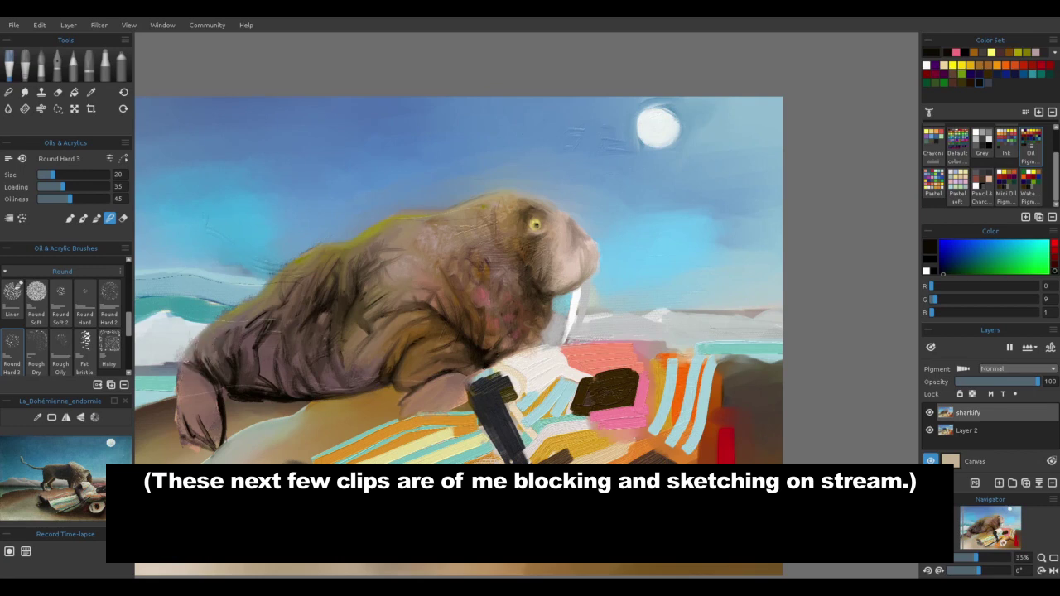
pyautogui.moveTo(231, 404)
pyautogui.mouseDown()
pyautogui.moveTo(271, 343)
pyautogui.moveTo(269, 369)
pyautogui.moveTo(274, 329)
pyautogui.moveTo(256, 395)
pyautogui.moveTo(241, 354)
pyautogui.mouseUp()
pyautogui.moveTo(224, 418); pyautogui.dragTo(214, 383)
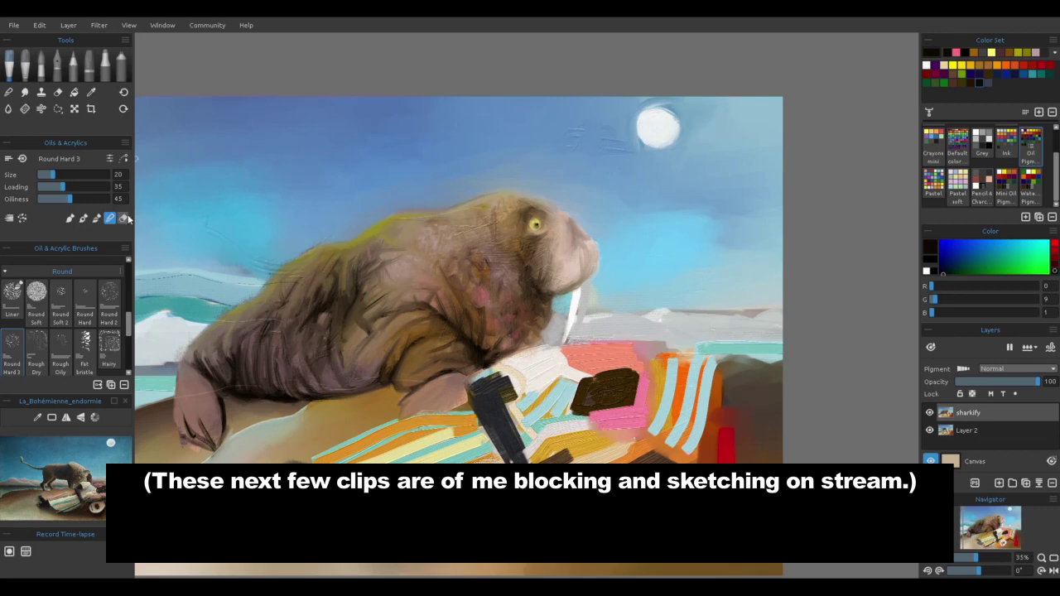
# Sample a dusty rose for the walrus's shoulder and upper back and blend the accents into the skin.
pyautogui.keyDown('alt'); pyautogui.click(454, 259); pyautogui.keyUp('alt')
pyautogui.press('n')
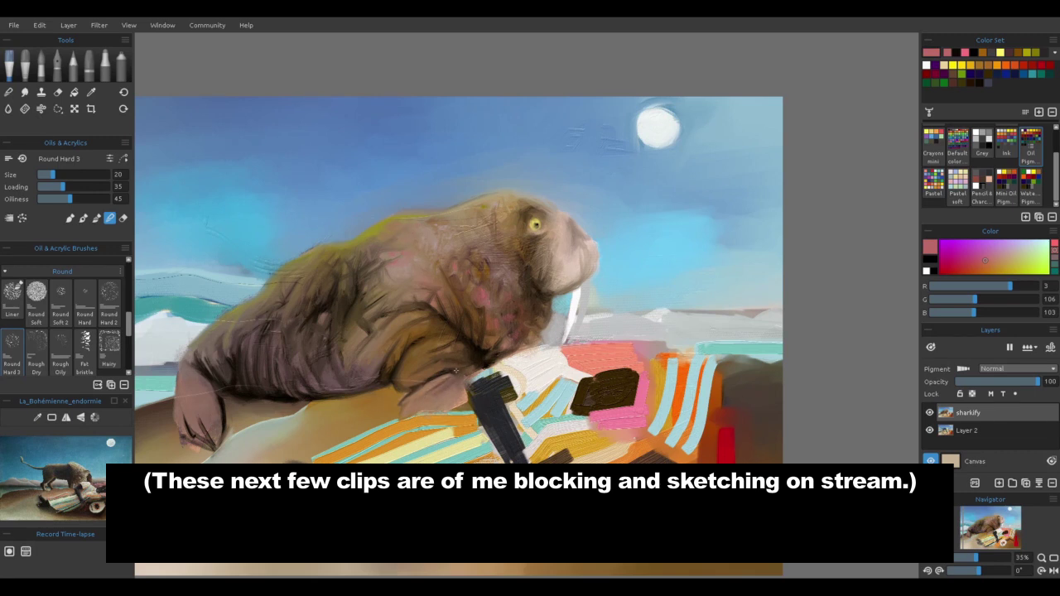
# Paint near-black creases beside the eye and along the jaw, and blend them into the head, neck and shoulder.
pyautogui.click(978, 84)
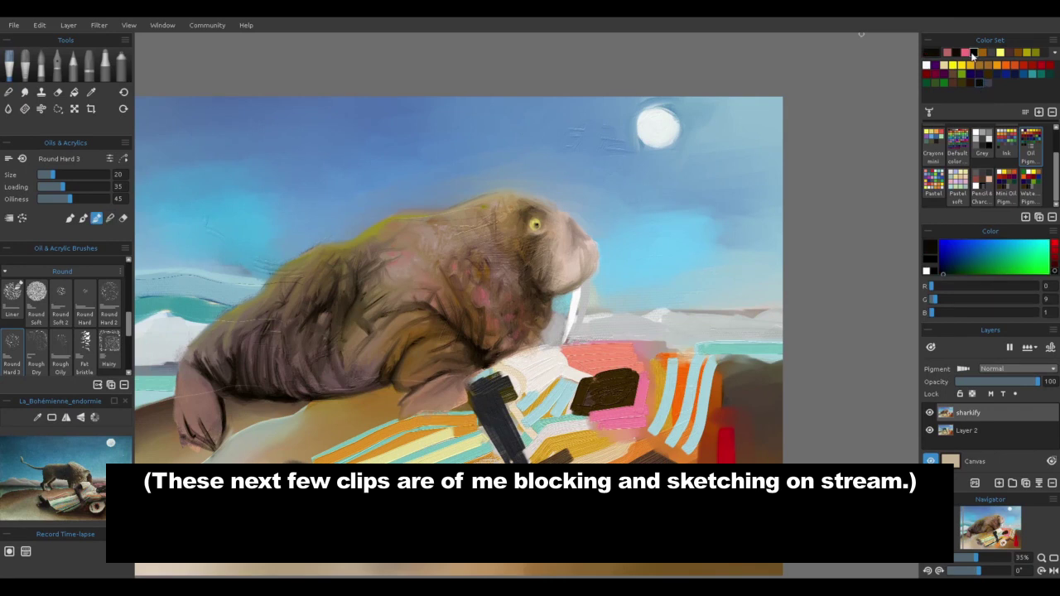
pyautogui.click(962, 54)
pyautogui.click(974, 54)
pyautogui.moveTo(539, 297)
pyautogui.mouseDown()
pyautogui.moveTo(520, 259)
pyautogui.moveTo(531, 236)
pyautogui.moveTo(527, 205)
pyautogui.mouseUp()
pyautogui.press('n')
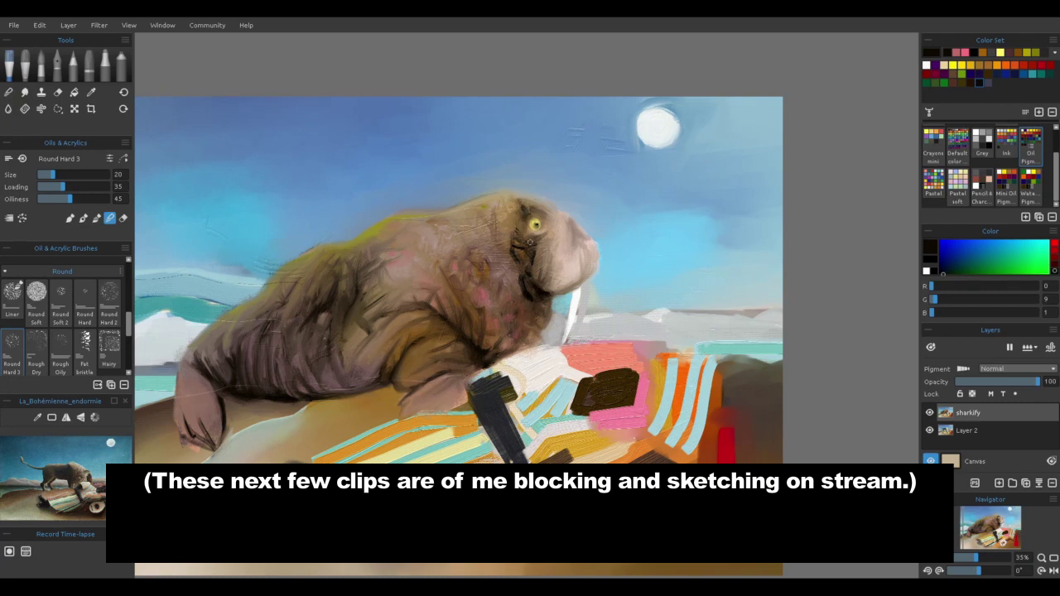
pyautogui.moveTo(524, 264); pyautogui.dragTo(502, 236)
pyautogui.moveTo(527, 275)
pyautogui.mouseDown()
pyautogui.moveTo(513, 274)
pyautogui.moveTo(515, 296)
pyautogui.moveTo(541, 293)
pyautogui.mouseUp()
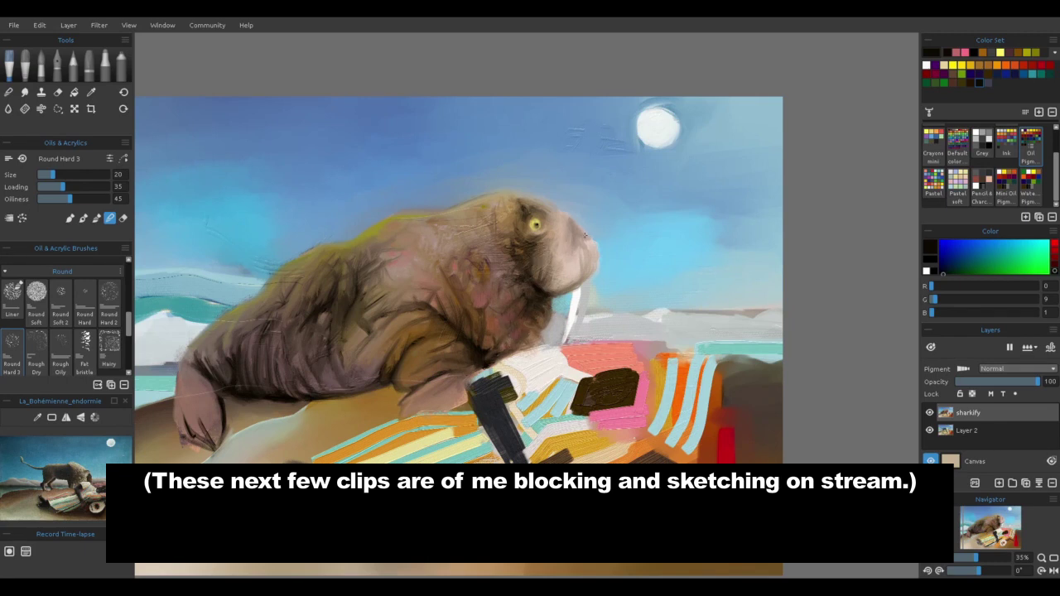
pyautogui.moveTo(383, 298); pyautogui.dragTo(405, 286)
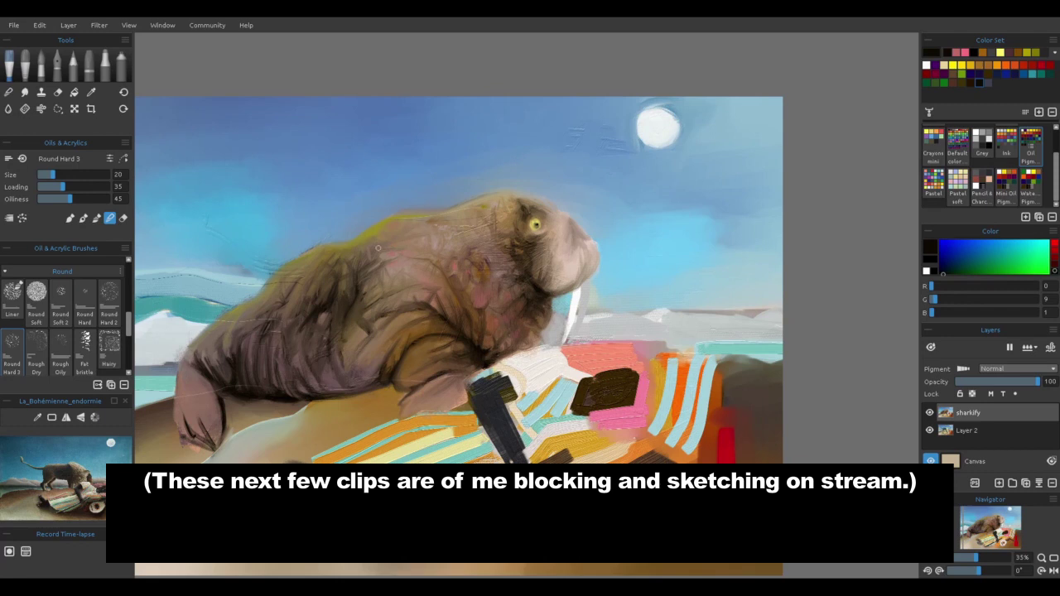
# Paint near-black folds behind the walrus's shoulder and down its flank, and blend them into the skin.
pyautogui.press('b')
pyautogui.moveTo(372, 274)
pyautogui.mouseDown()
pyautogui.moveTo(384, 249)
pyautogui.moveTo(401, 244)
pyautogui.moveTo(343, 281)
pyautogui.moveTo(356, 279)
pyautogui.moveTo(347, 326)
pyautogui.moveTo(306, 347)
pyautogui.mouseUp()
pyautogui.press('n')
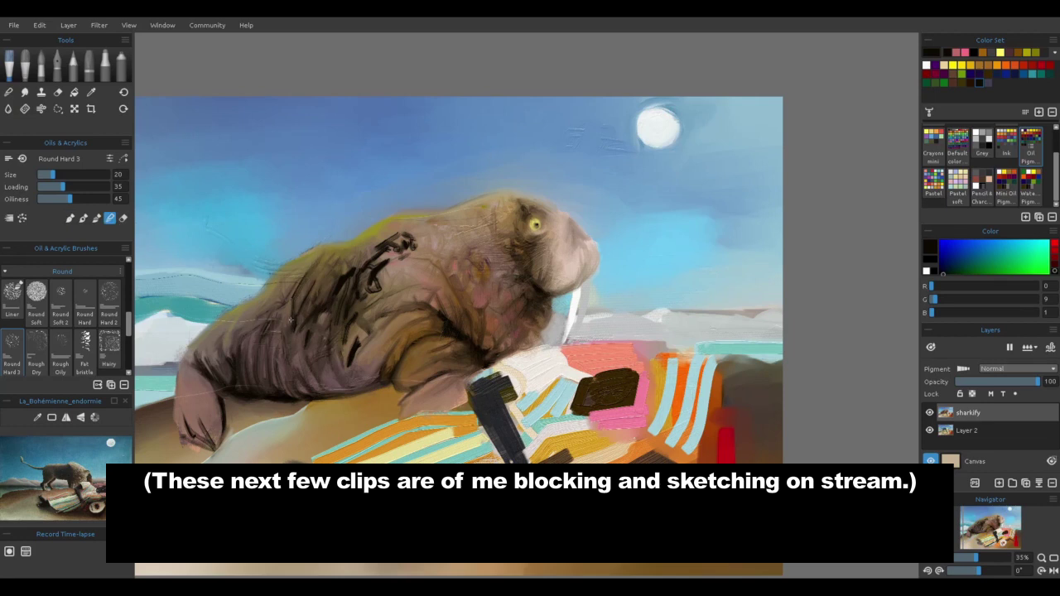
pyautogui.moveTo(296, 344)
pyautogui.mouseDown()
pyautogui.moveTo(347, 280)
pyautogui.moveTo(362, 315)
pyautogui.moveTo(381, 263)
pyautogui.moveTo(383, 333)
pyautogui.moveTo(406, 236)
pyautogui.moveTo(388, 257)
pyautogui.moveTo(410, 248)
pyautogui.moveTo(376, 246)
pyautogui.mouseUp()
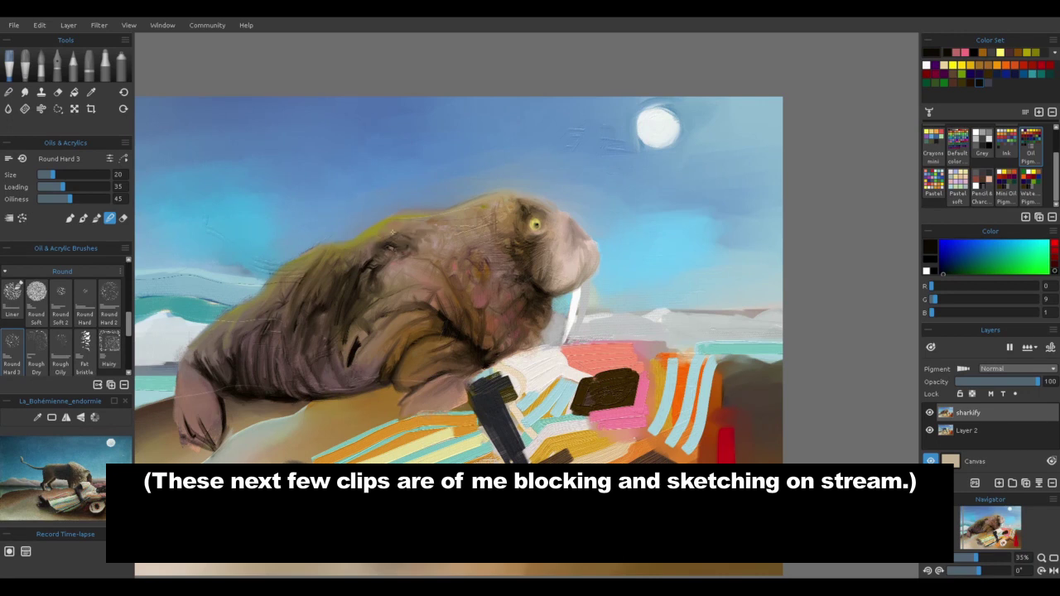
pyautogui.moveTo(421, 261)
pyautogui.mouseDown()
pyautogui.moveTo(368, 241)
pyautogui.moveTo(379, 230)
pyautogui.mouseUp()
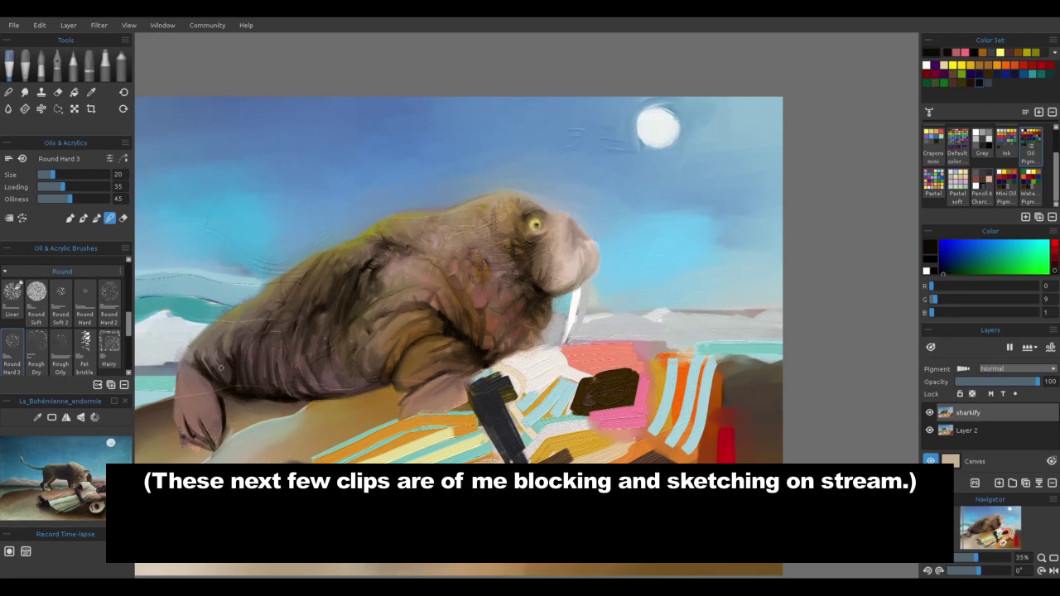
# Dab olive spots along the walrus's upper back and rear flank and blend them softly into the skin.
pyautogui.click(299, 290)
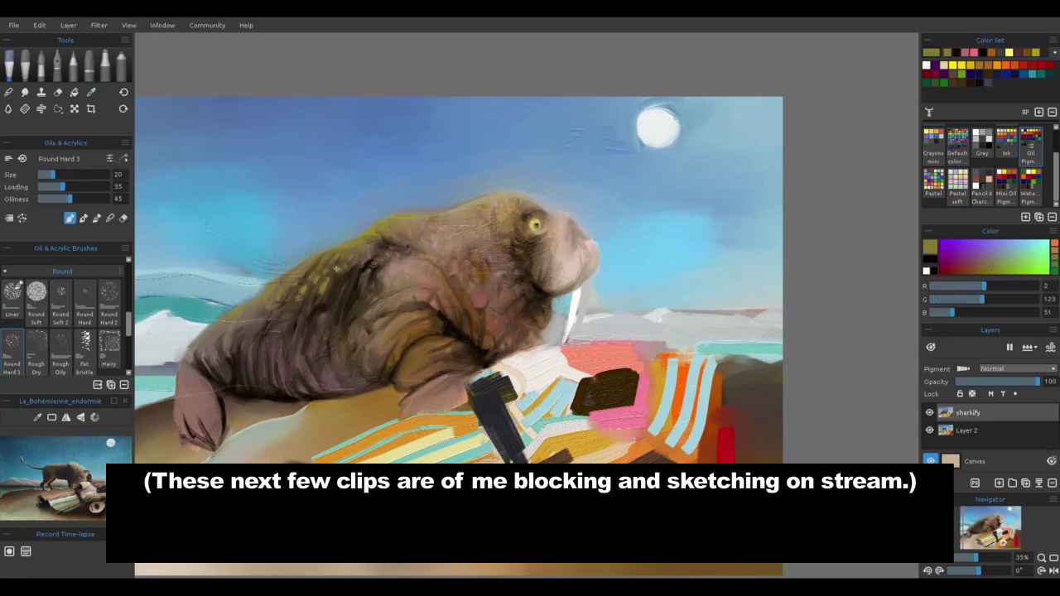
pyautogui.press('alt')
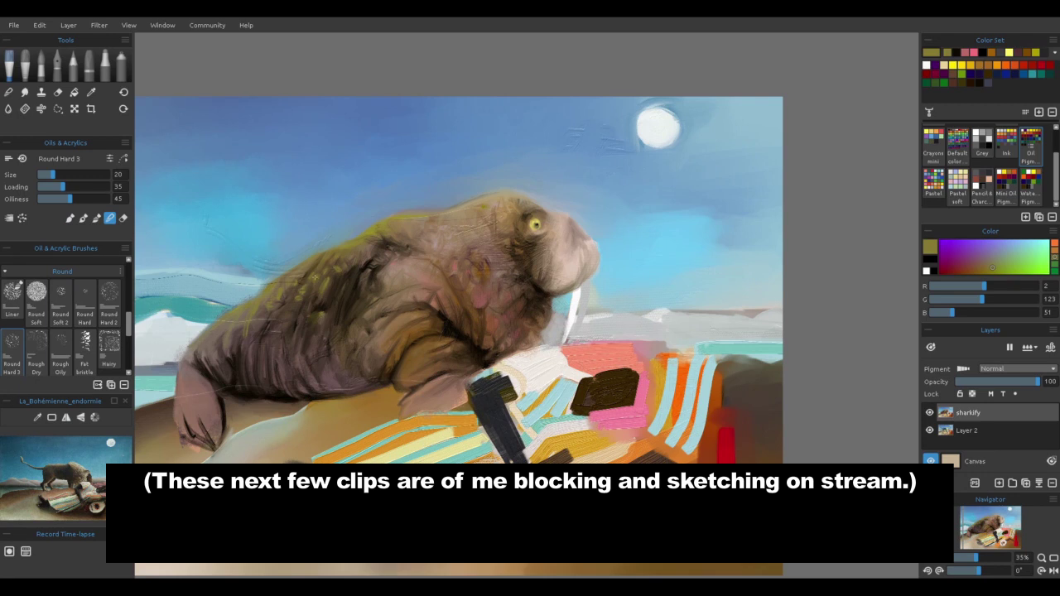
pyautogui.moveTo(346, 261)
pyautogui.mouseDown()
pyautogui.moveTo(366, 248)
pyautogui.moveTo(324, 269)
pyautogui.mouseUp()
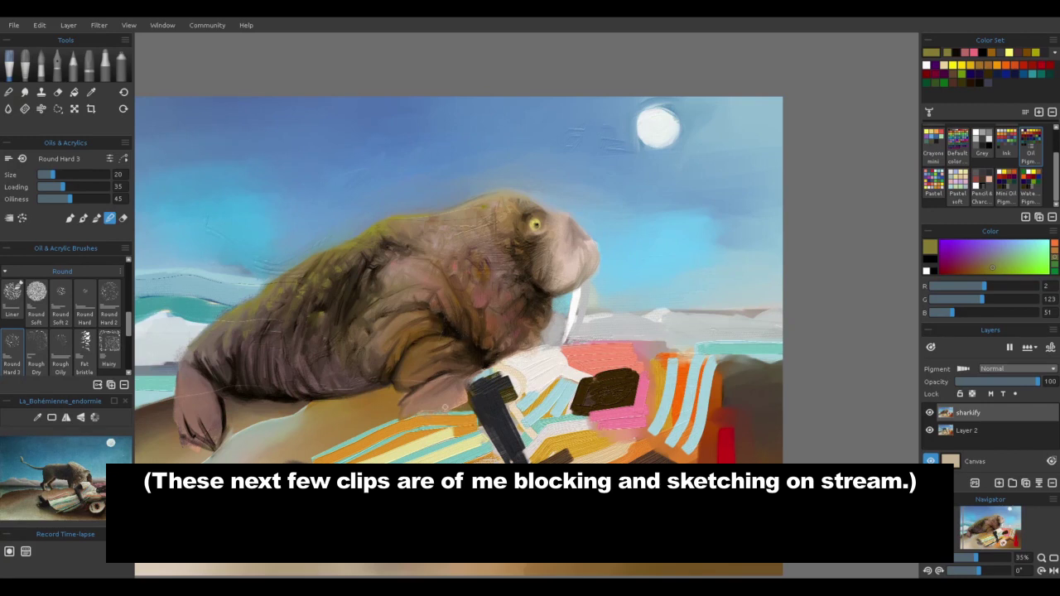
# Paint near-black creases across the walrus's shoulder and beside the front flipper, and blend them into the body.
pyautogui.click(70, 218)
pyautogui.click(979, 83)
pyautogui.moveTo(386, 279)
pyautogui.mouseDown()
pyautogui.moveTo(421, 285)
pyautogui.moveTo(428, 260)
pyautogui.mouseUp()
pyautogui.moveTo(388, 321)
pyautogui.mouseDown()
pyautogui.moveTo(360, 375)
pyautogui.moveTo(365, 332)
pyautogui.moveTo(374, 381)
pyautogui.moveTo(365, 338)
pyautogui.mouseUp()
pyautogui.press('l')
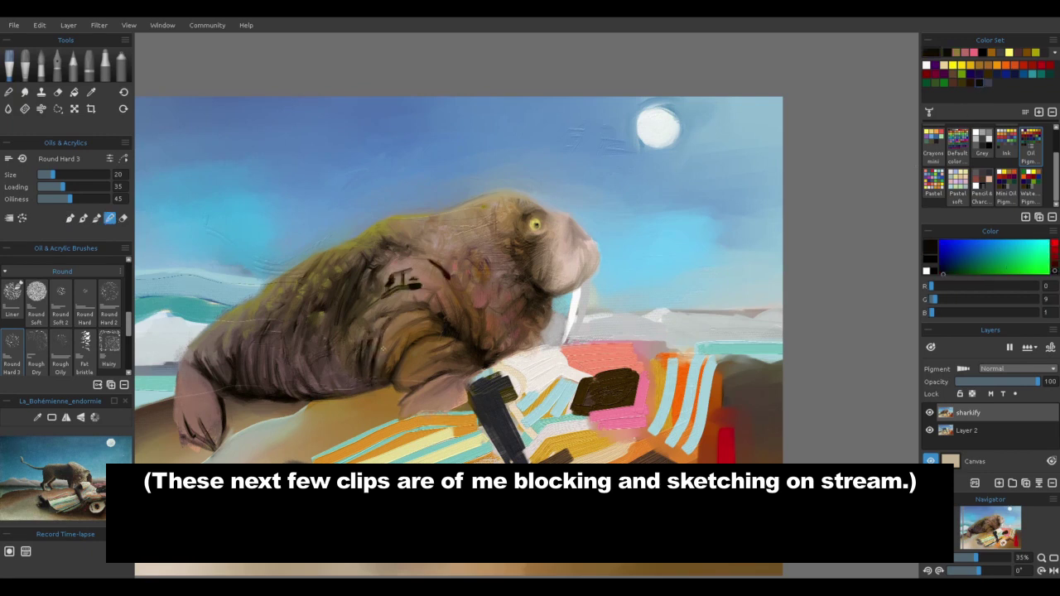
pyautogui.moveTo(420, 285)
pyautogui.mouseDown()
pyautogui.moveTo(395, 285)
pyautogui.moveTo(406, 272)
pyautogui.moveTo(452, 286)
pyautogui.moveTo(409, 264)
pyautogui.mouseUp()
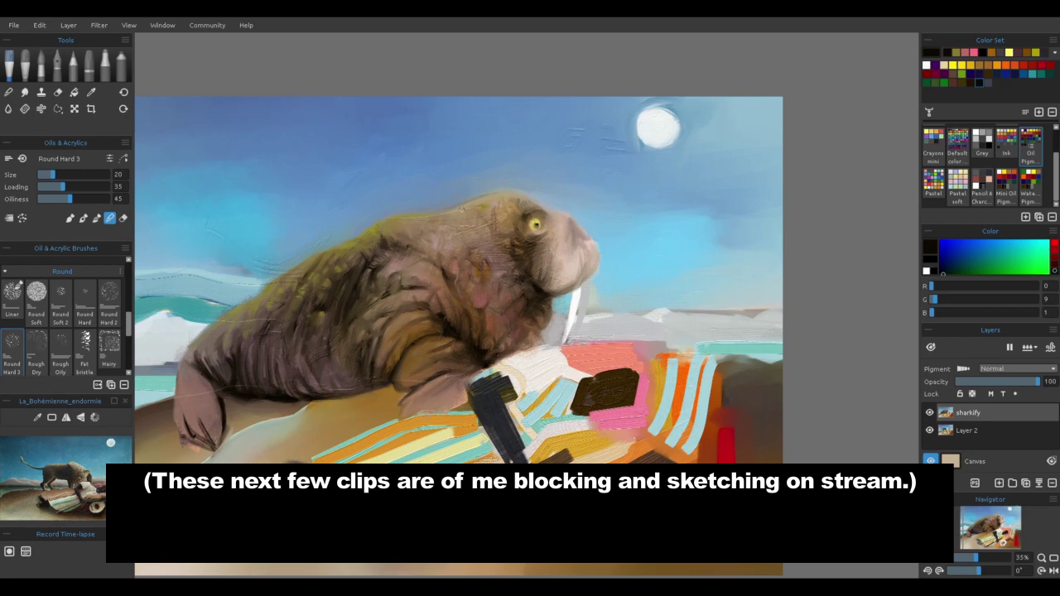
# Deepen the dark folds on the upper front flipper and blend them down toward the forearm.
pyautogui.moveTo(383, 349)
pyautogui.mouseDown()
pyautogui.moveTo(398, 371)
pyautogui.moveTo(430, 360)
pyautogui.mouseUp()
pyautogui.moveTo(462, 394)
pyautogui.mouseDown()
pyautogui.moveTo(506, 381)
pyautogui.moveTo(473, 390)
pyautogui.moveTo(423, 382)
pyautogui.mouseUp()
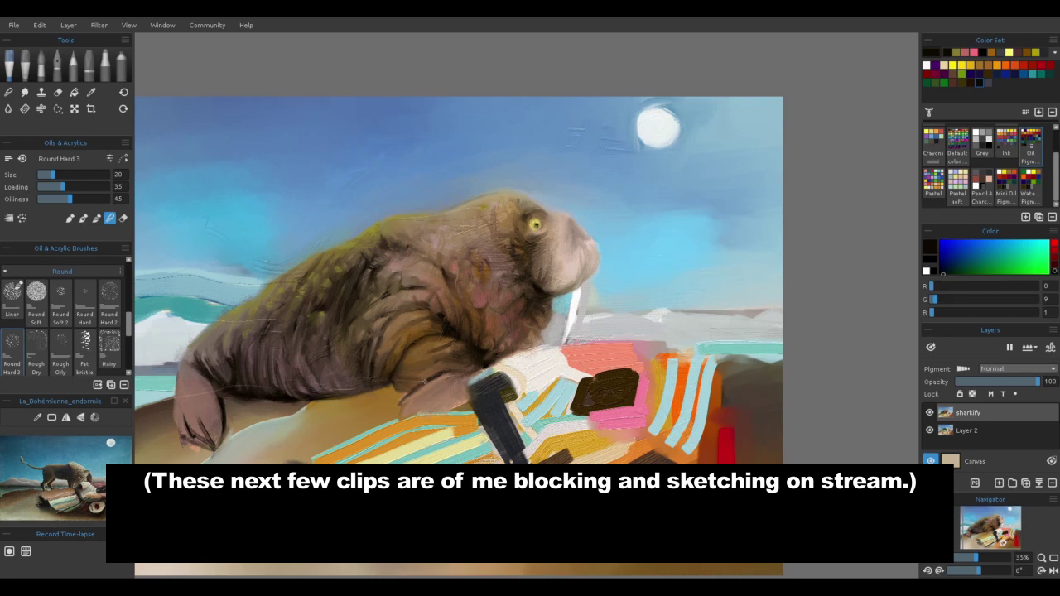
pyautogui.press('b')
pyautogui.moveTo(414, 369)
pyautogui.mouseDown()
pyautogui.moveTo(479, 343)
pyautogui.moveTo(453, 342)
pyautogui.moveTo(459, 356)
pyautogui.moveTo(433, 353)
pyautogui.moveTo(446, 361)
pyautogui.moveTo(421, 364)
pyautogui.mouseUp()
pyautogui.press('n')
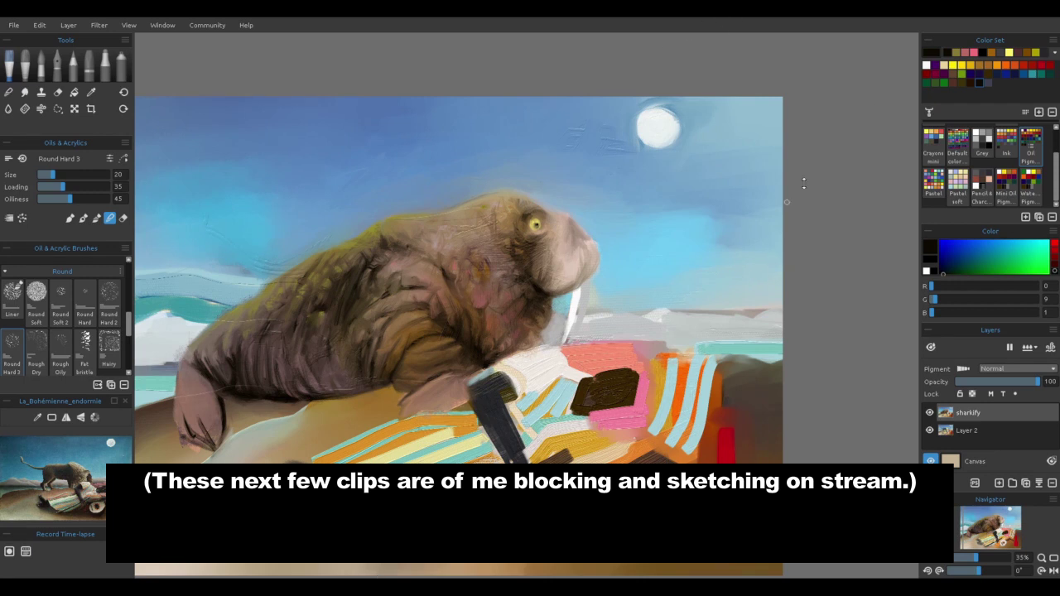
# Work sampled cream, orange and soft pink accents into the sand below the walrus and blend them smoothly.
pyautogui.keyDown('alt'); pyautogui.click(318, 426); pyautogui.keyUp('alt')
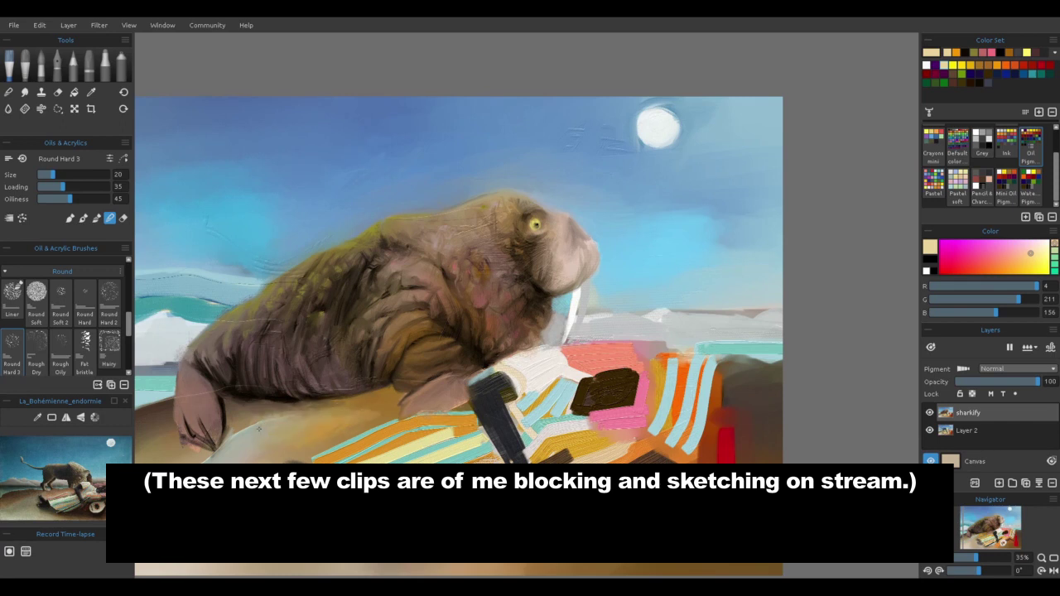
pyautogui.keyDown('alt'); pyautogui.click(302, 449); pyautogui.keyUp('alt')
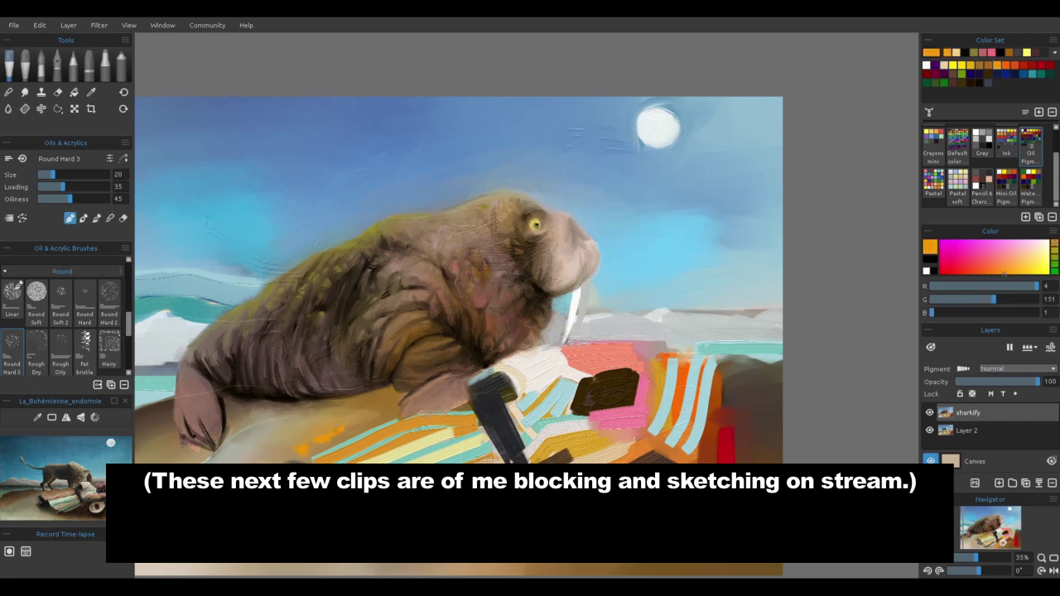
pyautogui.click(958, 186)
pyautogui.click(109, 218)
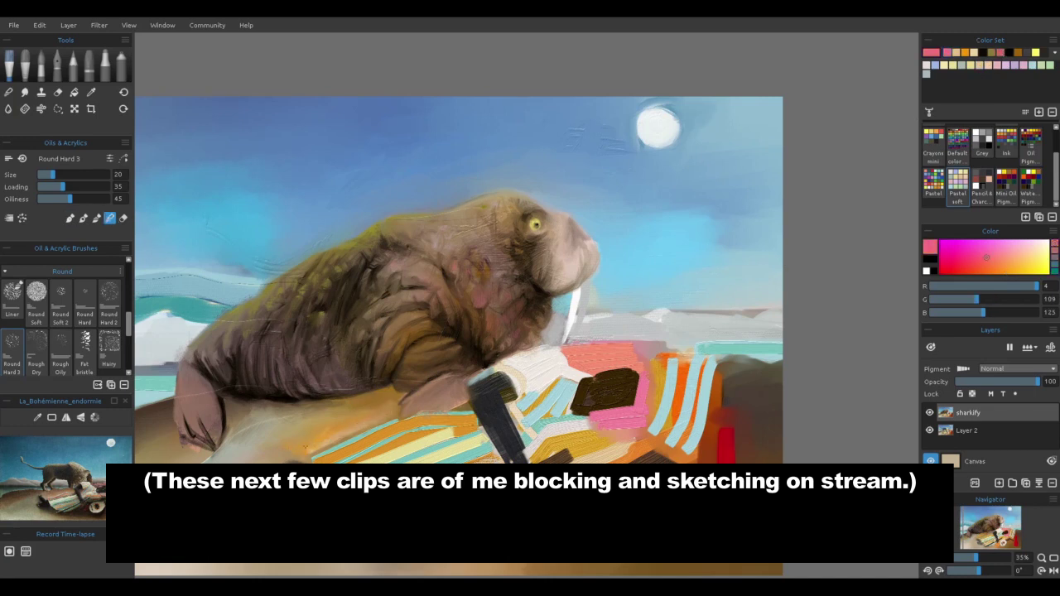
pyautogui.keyDown('alt'); pyautogui.click(365, 414); pyautogui.keyUp('alt')
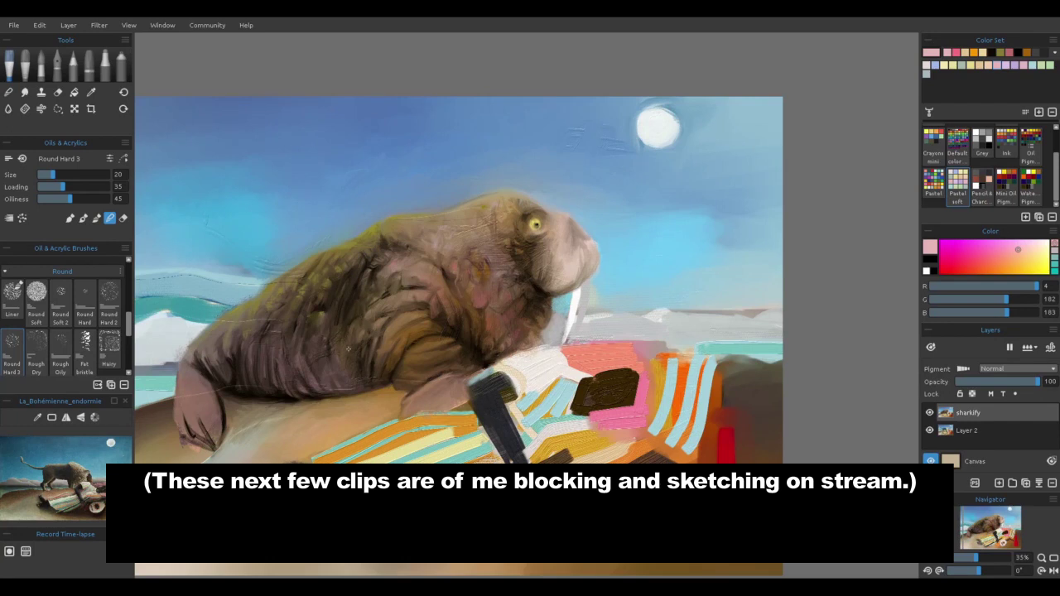
pyautogui.keyDown('alt'); pyautogui.click(721, 138); pyautogui.keyUp('alt')
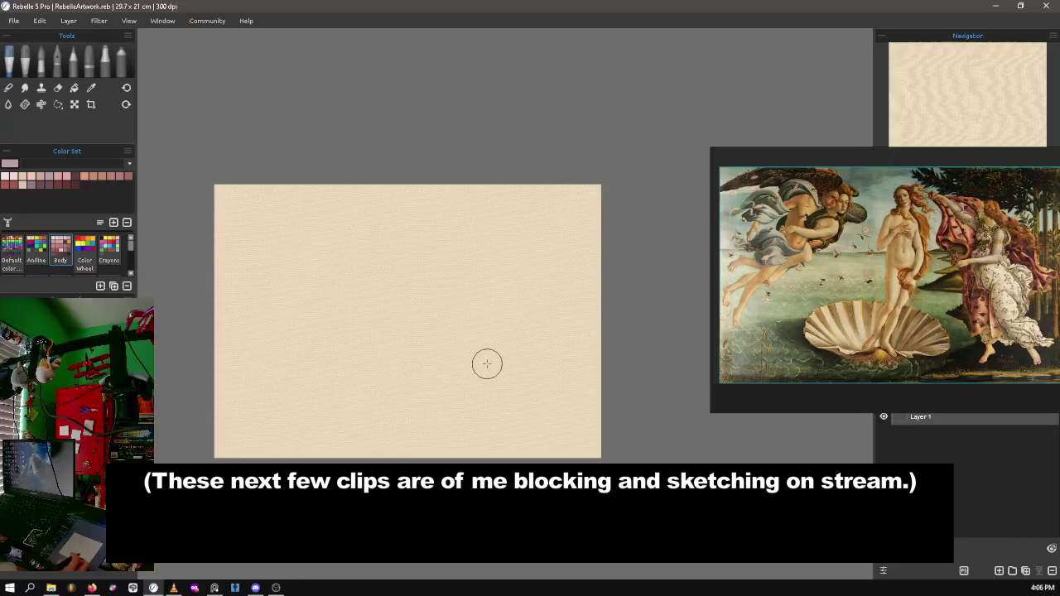
# Block a turquoise and pale yellow-green wash across the middle of the blank canvas, and save the painting as botticelli.
pyautogui.moveTo(273, 356); pyautogui.dragTo(572, 347)
pyautogui.moveTo(580, 290); pyautogui.dragTo(248, 390)
pyautogui.moveTo(277, 273); pyautogui.dragTo(563, 248)
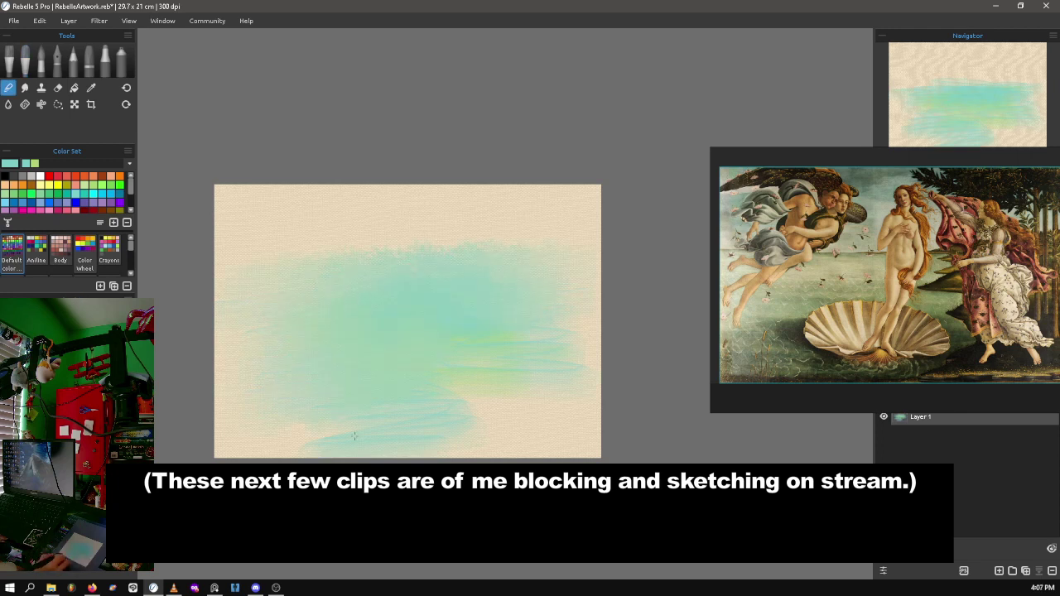
pyautogui.click(13, 21)
pyautogui.click(34, 78)
# Fill the upper canvas with a blue sky and blend it into a turquoise sea band across the middle.
pyautogui.moveTo(224, 207); pyautogui.dragTo(592, 265)
pyautogui.moveTo(496, 190); pyautogui.dragTo(592, 198)
pyautogui.moveTo(240, 207); pyautogui.dragTo(464, 219)
pyautogui.moveTo(224, 299)
pyautogui.mouseDown()
pyautogui.moveTo(488, 290)
pyautogui.moveTo(596, 302)
pyautogui.mouseUp()
pyautogui.moveTo(224, 331)
pyautogui.mouseDown()
pyautogui.moveTo(631, 322)
pyautogui.moveTo(513, 297)
pyautogui.mouseUp()
# Block in an olive shoreline on the canvas's right side, cut its edge back with turquoise and blend it into the water.
pyautogui.moveTo(596, 290); pyautogui.dragTo(488, 340)
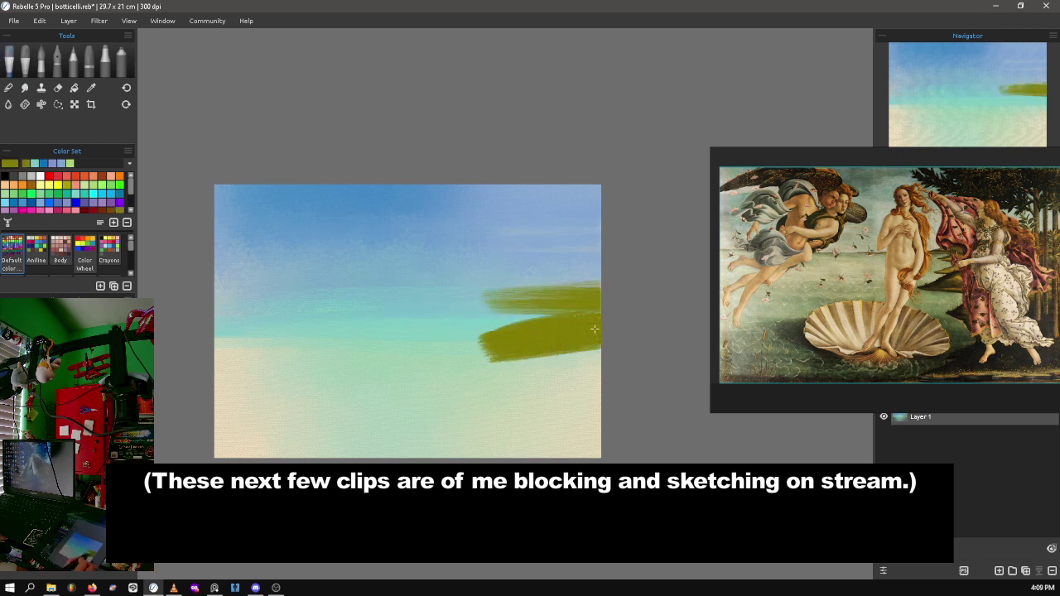
pyautogui.moveTo(596, 365); pyautogui.dragTo(460, 434)
pyautogui.moveTo(580, 285)
pyautogui.mouseDown()
pyautogui.moveTo(497, 331)
pyautogui.moveTo(512, 395)
pyautogui.moveTo(381, 439)
pyautogui.mouseUp()
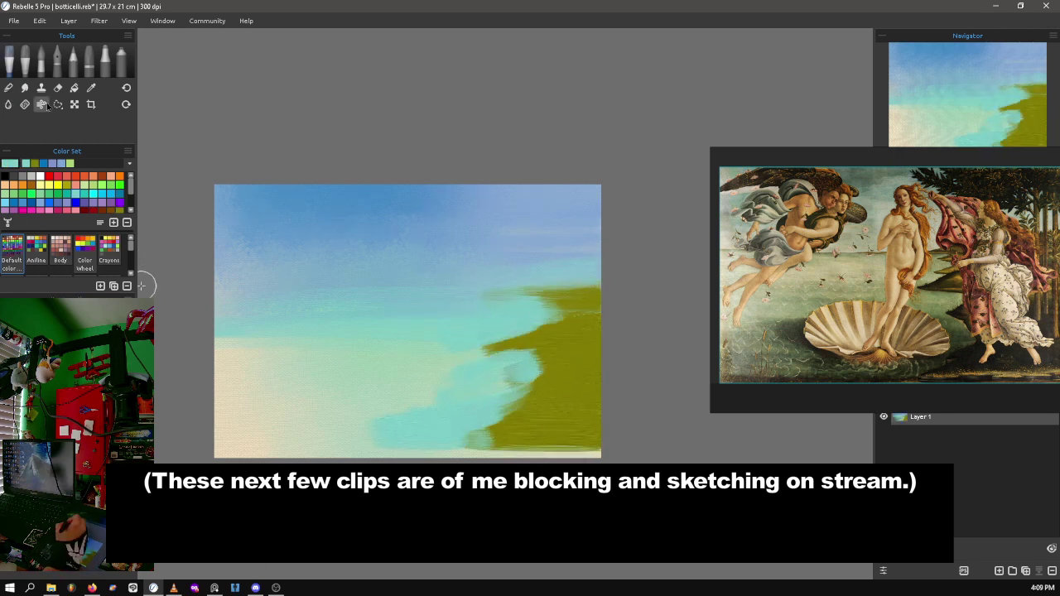
pyautogui.moveTo(596, 447); pyautogui.dragTo(472, 365)
pyautogui.moveTo(572, 315); pyautogui.dragTo(488, 356)
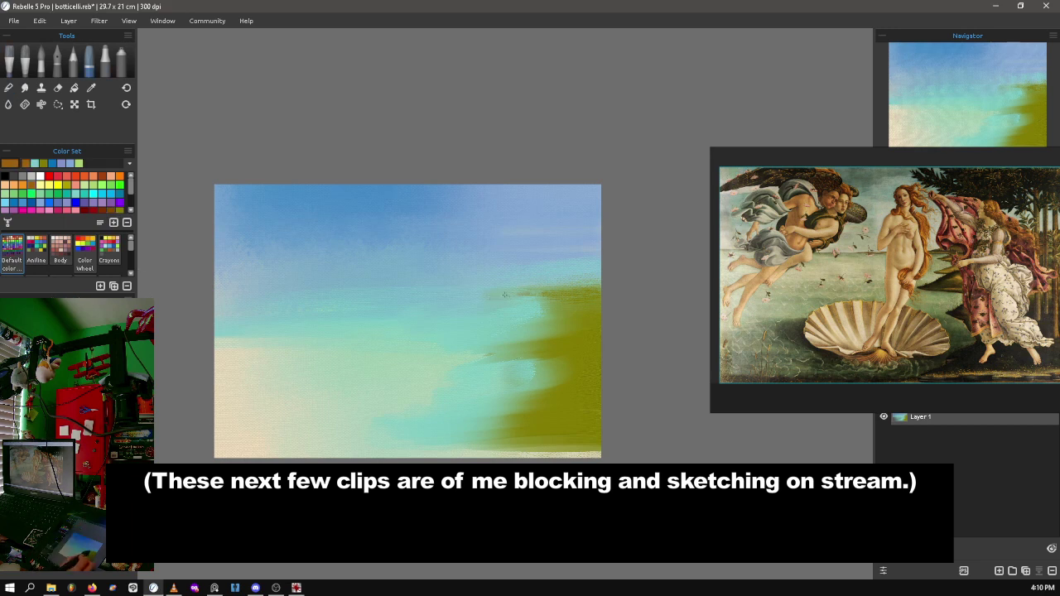
pyautogui.moveTo(542, 303)
pyautogui.mouseDown()
pyautogui.moveTo(485, 352)
pyautogui.moveTo(462, 448)
pyautogui.moveTo(526, 427)
pyautogui.moveTo(534, 447)
pyautogui.moveTo(476, 399)
pyautogui.moveTo(538, 308)
pyautogui.moveTo(497, 439)
pyautogui.mouseUp()
# Paint over the olive shore with a dusky brown from the Body color set, leaving jagged inlets along the coast.
pyautogui.click(93, 193)
pyautogui.click(9, 58)
pyautogui.click(61, 248)
pyautogui.click(39, 186)
pyautogui.moveTo(596, 281); pyautogui.dragTo(513, 288)
# Block in the shell as a pale white and pink oval in the water below the canvas centre.
pyautogui.click(10, 177)
pyautogui.moveTo(343, 364); pyautogui.dragTo(443, 376)
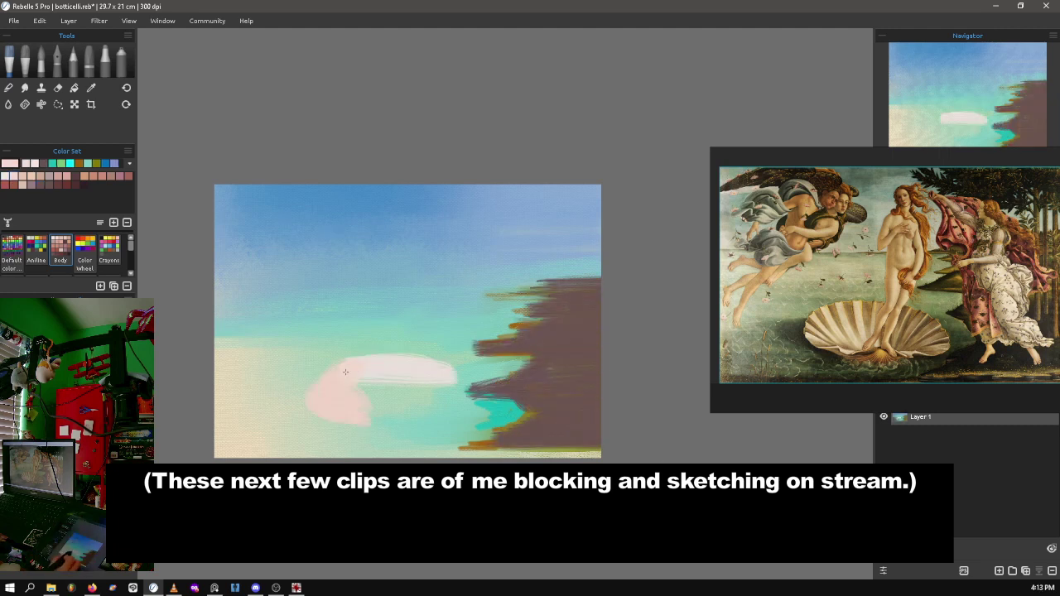
pyautogui.moveTo(315, 389); pyautogui.dragTo(456, 418)
# Paint bright cyan water around the shell and along the brown shoreline, and tidy the shell's lower edge with pink.
pyautogui.click(34, 163)
pyautogui.moveTo(501, 372)
pyautogui.mouseDown()
pyautogui.moveTo(472, 389)
pyautogui.moveTo(517, 410)
pyautogui.moveTo(468, 327)
pyautogui.moveTo(522, 323)
pyautogui.mouseUp()
pyautogui.moveTo(468, 414)
pyautogui.mouseDown()
pyautogui.moveTo(426, 435)
pyautogui.moveTo(414, 424)
pyautogui.mouseUp()
pyautogui.moveTo(348, 424)
pyautogui.mouseDown()
pyautogui.moveTo(310, 423)
pyautogui.moveTo(462, 418)
pyautogui.mouseUp()
pyautogui.keyDown('alt'); pyautogui.click(382, 434); pyautogui.keyUp('alt')
pyautogui.click(78, 163)
pyautogui.moveTo(441, 357)
pyautogui.mouseDown()
pyautogui.moveTo(504, 413)
pyautogui.moveTo(475, 360)
pyautogui.moveTo(499, 354)
pyautogui.moveTo(488, 328)
pyautogui.moveTo(476, 302)
pyautogui.mouseUp()
pyautogui.moveTo(319, 363)
pyautogui.mouseDown()
pyautogui.moveTo(305, 413)
pyautogui.moveTo(343, 426)
pyautogui.mouseUp()
pyautogui.moveTo(398, 295); pyautogui.dragTo(397, 304)
pyautogui.hotkey('ctrl', 'z')
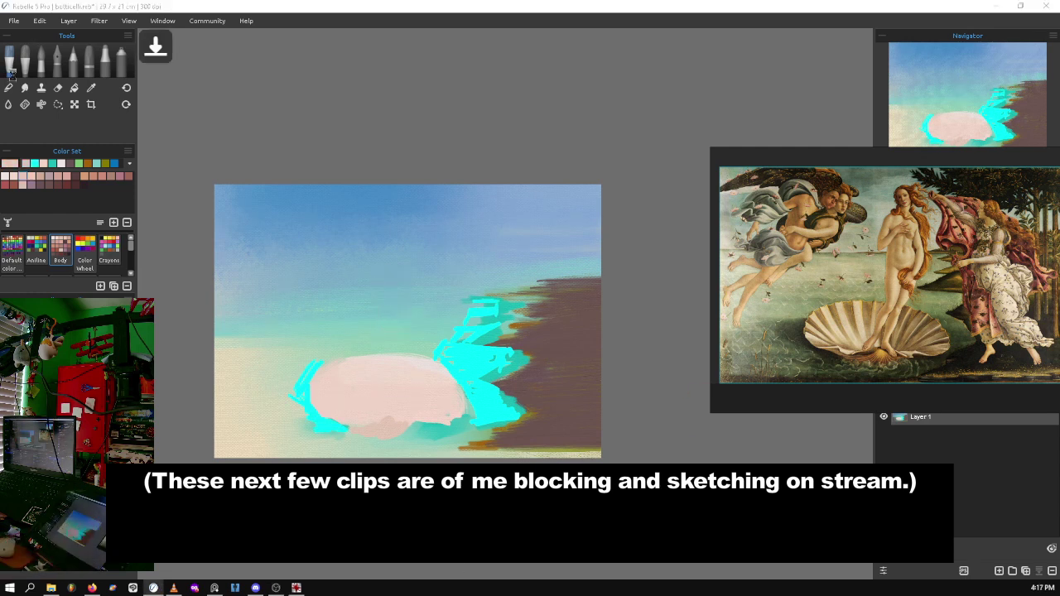
pyautogui.moveTo(414, 298); pyautogui.dragTo(421, 246)
pyautogui.hotkey('ctrl', 'z')
pyautogui.hotkey('ctrl', 'z')
# Block in the standing Venus figure on the shell in pale pink, from the legs up to the head.
pyautogui.moveTo(392, 405)
pyautogui.mouseDown()
pyautogui.moveTo(406, 350)
pyautogui.moveTo(395, 318)
pyautogui.moveTo(413, 315)
pyautogui.moveTo(400, 307)
pyautogui.moveTo(399, 278)
pyautogui.mouseUp()
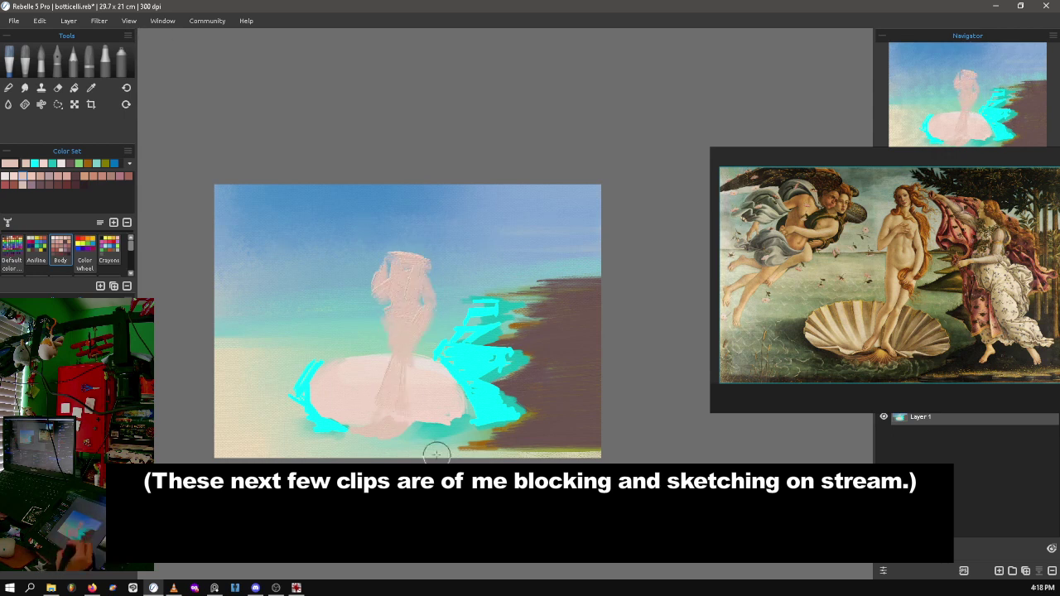
pyautogui.moveTo(406, 253); pyautogui.dragTo(407, 225)
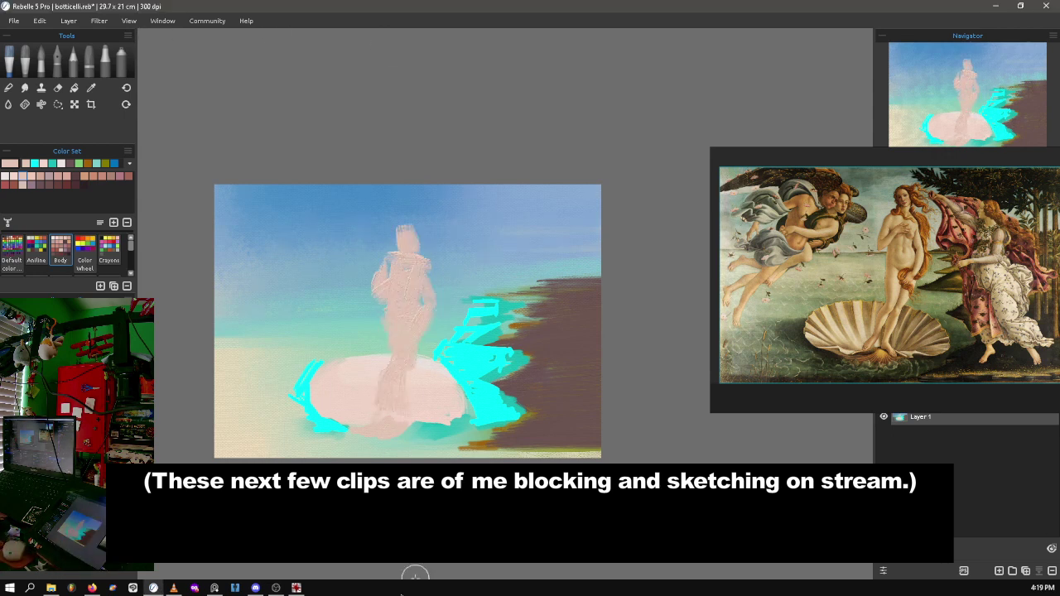
# Block in the two flying figures at the left with skin tones, dark brown wings and hair, and turquoise drapery.
pyautogui.moveTo(294, 232)
pyautogui.mouseDown()
pyautogui.moveTo(326, 235)
pyautogui.moveTo(241, 247)
pyautogui.mouseUp()
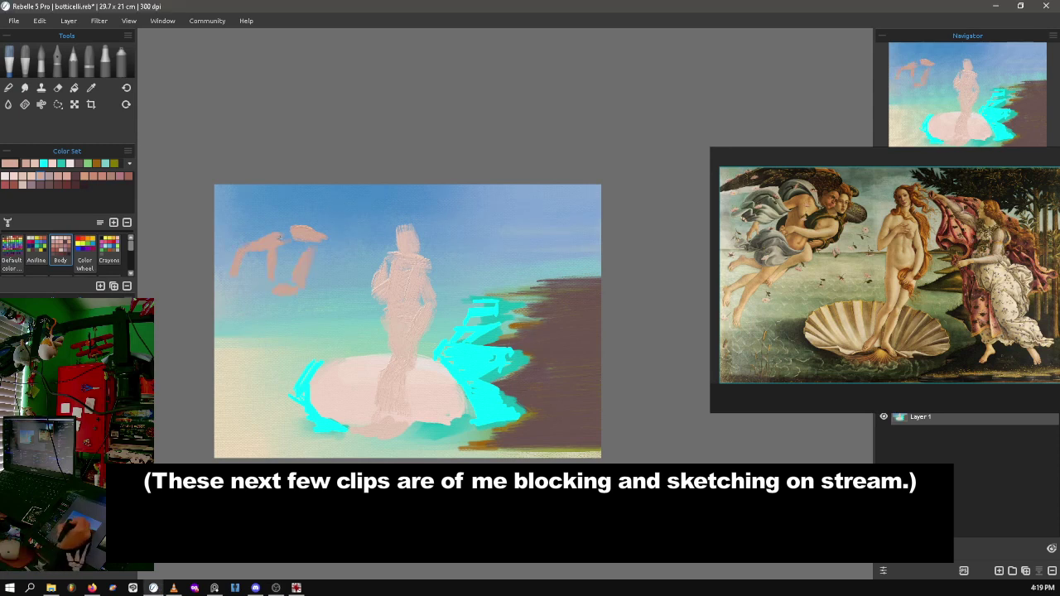
pyautogui.moveTo(323, 230); pyautogui.dragTo(310, 265)
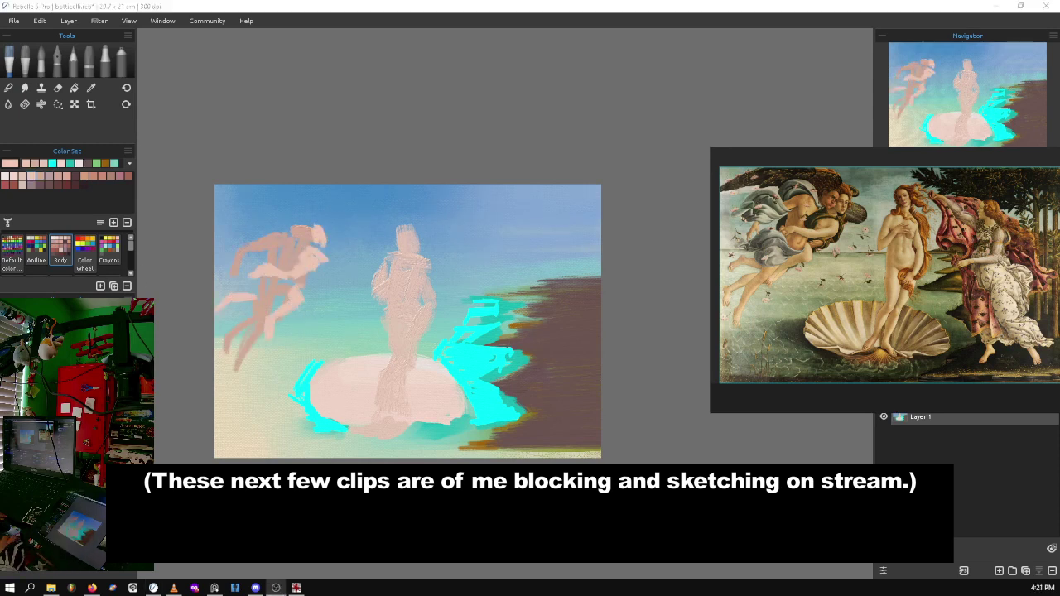
pyautogui.click(338, 245)
pyautogui.moveTo(290, 199); pyautogui.dragTo(217, 217)
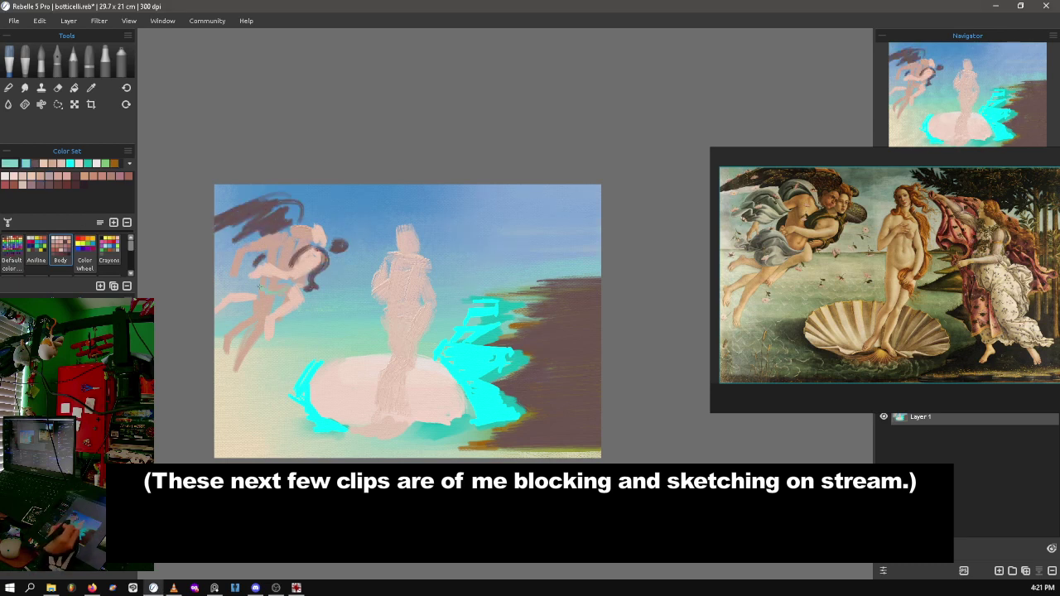
# Paint olive tree trunks on the brown shore and dark green foliage across the canvas's upper right corner.
pyautogui.click(11, 249)
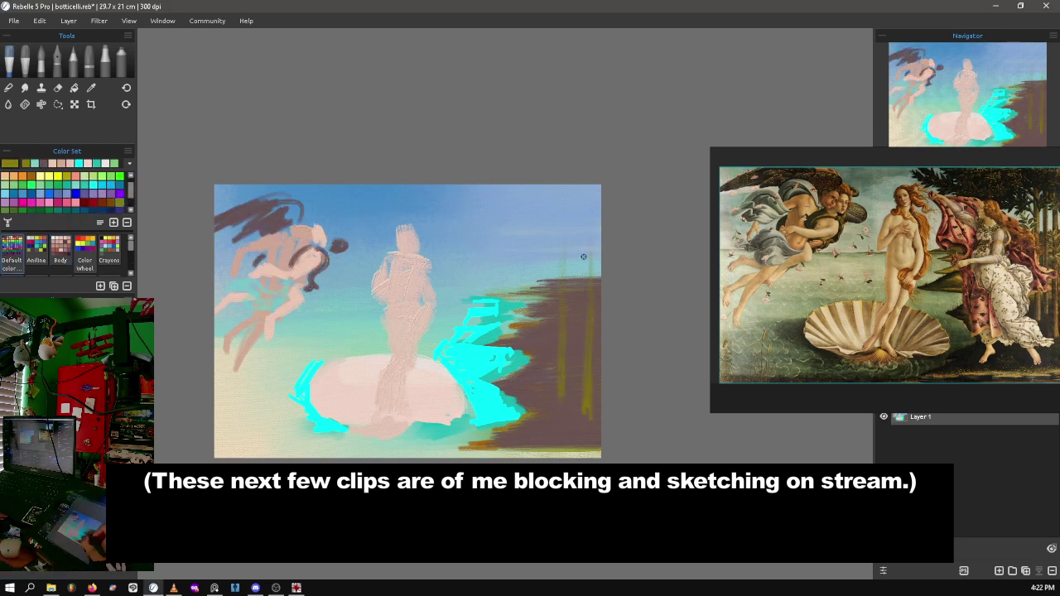
pyautogui.moveTo(447, 194)
pyautogui.mouseDown()
pyautogui.moveTo(555, 217)
pyautogui.moveTo(598, 244)
pyautogui.moveTo(595, 199)
pyautogui.mouseUp()
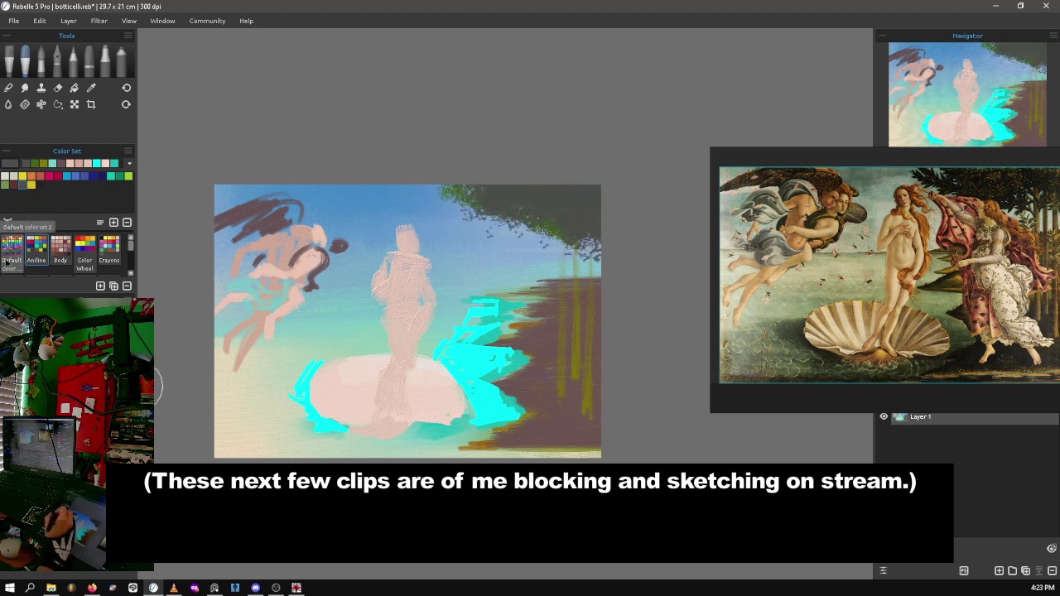
# Block in the attendant on the shore in pale skin tones, with striding legs and an arm reaching toward Venus.
pyautogui.moveTo(520, 283)
pyautogui.mouseDown()
pyautogui.moveTo(516, 323)
pyautogui.moveTo(529, 333)
pyautogui.moveTo(539, 364)
pyautogui.mouseUp()
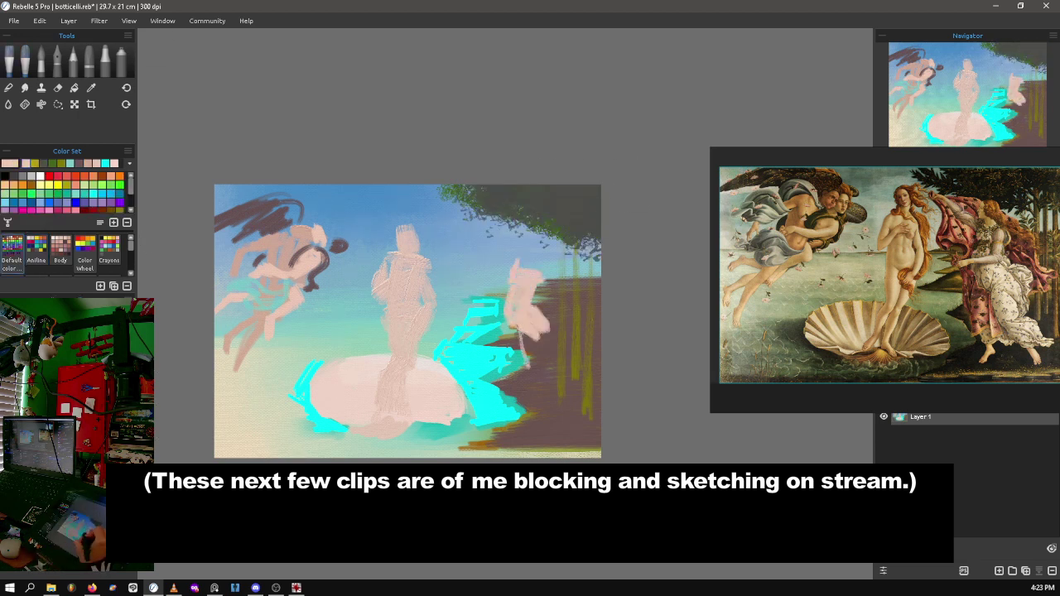
pyautogui.moveTo(530, 328)
pyautogui.mouseDown()
pyautogui.moveTo(528, 378)
pyautogui.moveTo(563, 427)
pyautogui.mouseUp()
pyautogui.click(60, 249)
pyautogui.moveTo(534, 344); pyautogui.dragTo(500, 364)
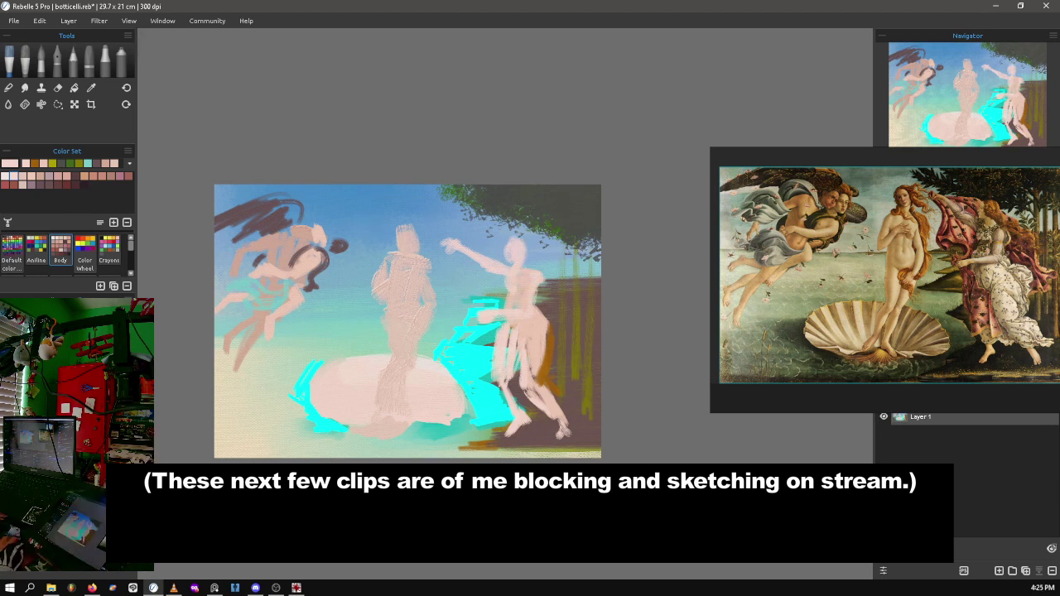
# Paint a flowing white dress on the attendant and a billowing light pink cloak around her.
pyautogui.moveTo(518, 331); pyautogui.dragTo(538, 350)
pyautogui.moveTo(575, 379)
pyautogui.mouseDown()
pyautogui.moveTo(506, 409)
pyautogui.moveTo(543, 323)
pyautogui.moveTo(547, 406)
pyautogui.mouseUp()
pyautogui.click(110, 249)
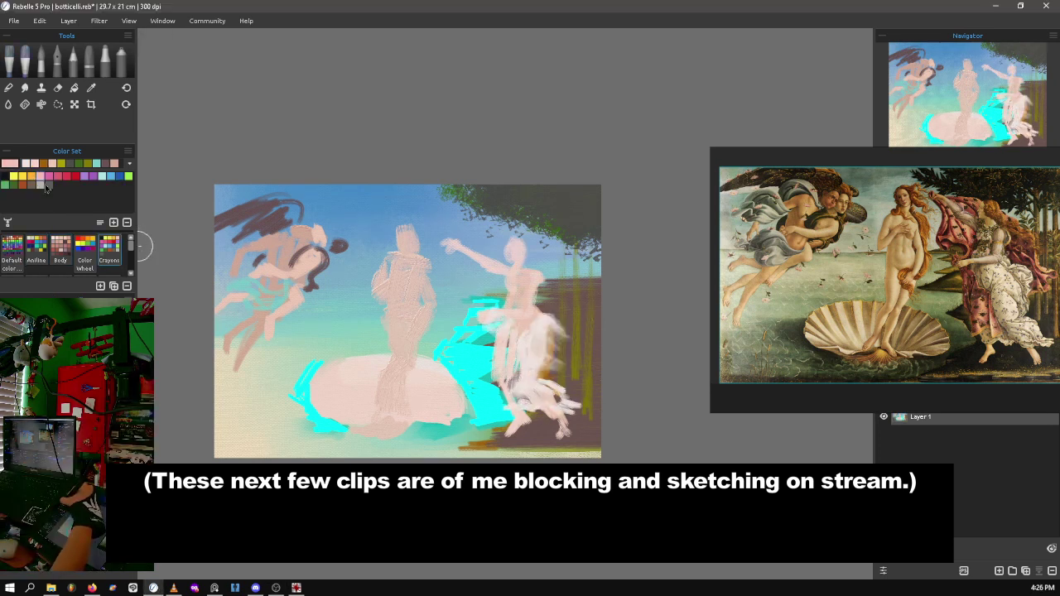
pyautogui.moveTo(460, 252)
pyautogui.mouseDown()
pyautogui.moveTo(488, 251)
pyautogui.moveTo(581, 338)
pyautogui.mouseUp()
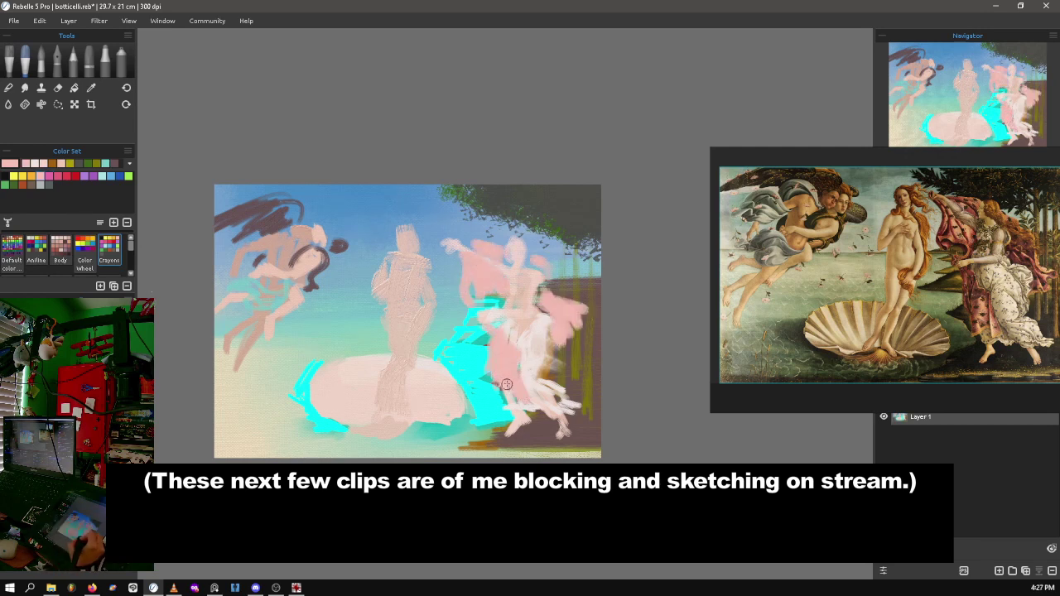
# Soften the foliage into the sky and blend the bright cyan beside the shell's left edge into the water.
pyautogui.scroll(3, 485, 339)
pyautogui.press('n')
pyautogui.moveTo(464, 182); pyautogui.dragTo(579, 157)
pyautogui.moveTo(282, 389); pyautogui.dragTo(339, 455)
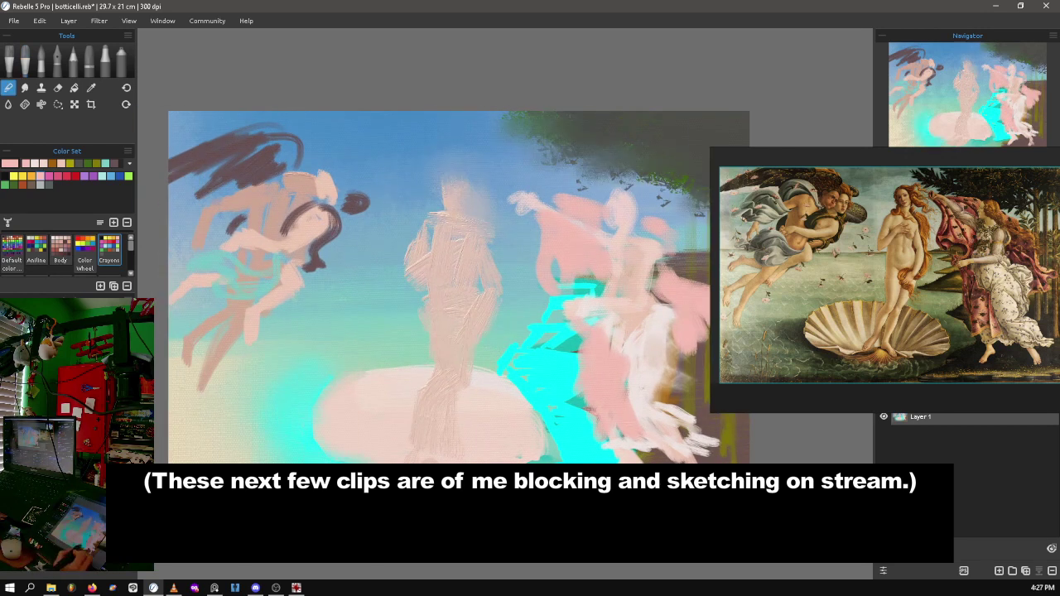
# Cover the cyan between shell and attendant with light green, and sketch dark charcoal marks over it.
pyautogui.moveTo(572, 299); pyautogui.dragTo(555, 447)
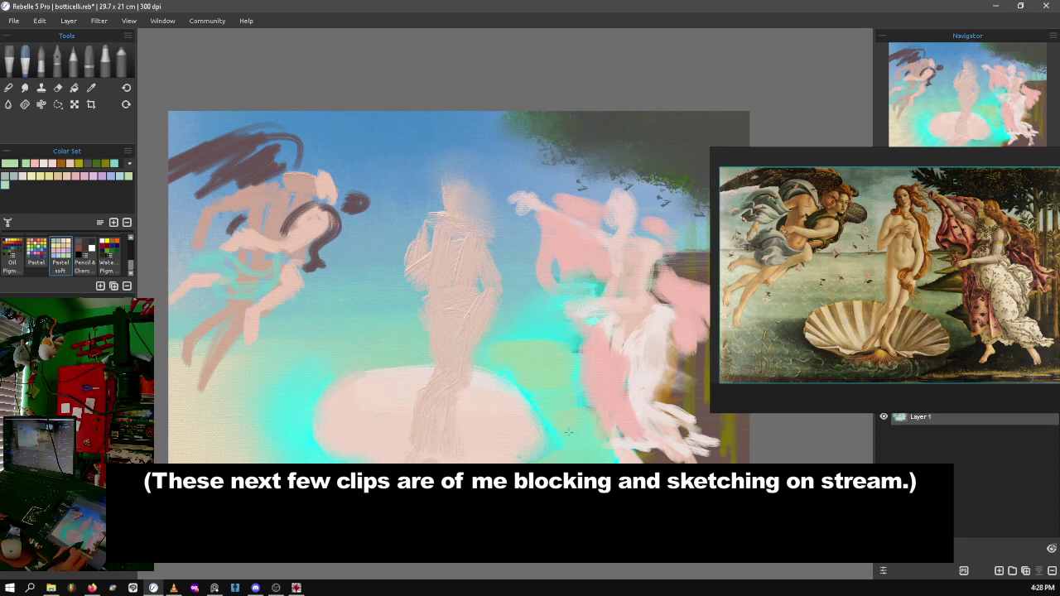
pyautogui.click(84, 255)
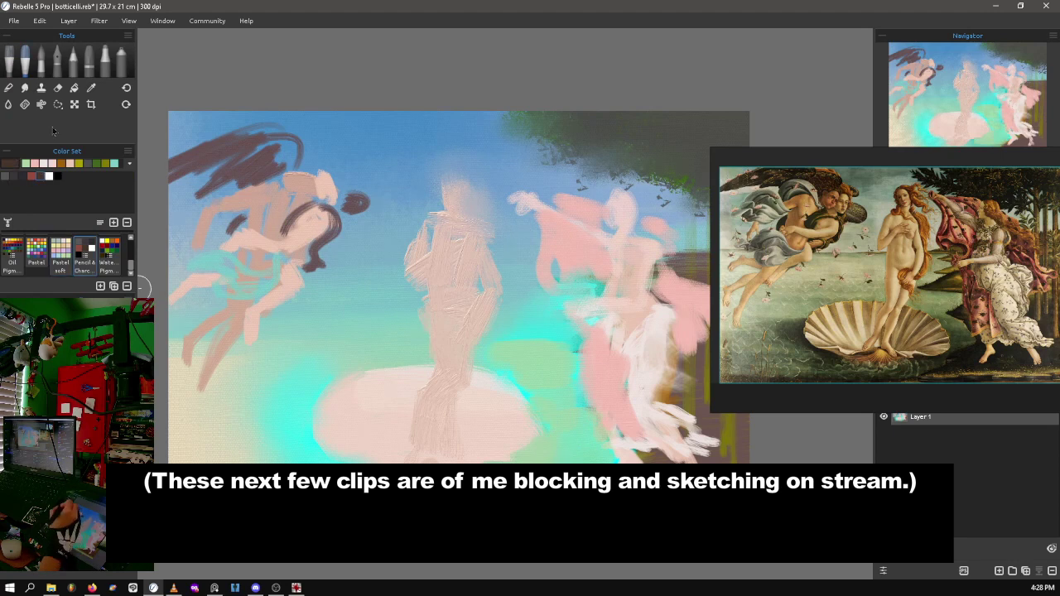
pyautogui.moveTo(551, 396); pyautogui.dragTo(593, 420)
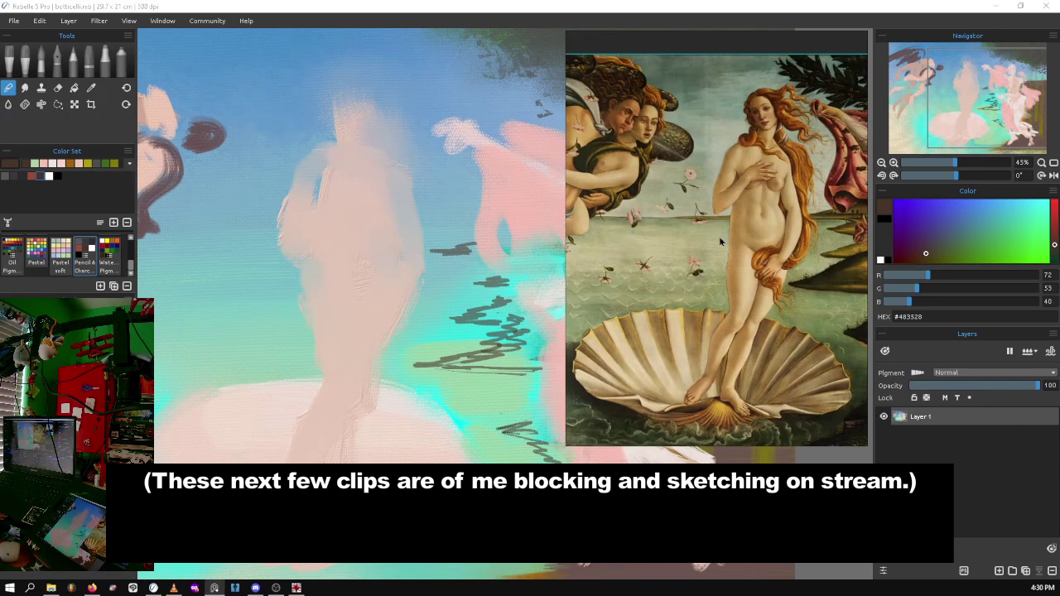
# Model Venus's legs and torso with tan #e3c292 shading and pale highlights sampled from the figure.
pyautogui.click(60, 255)
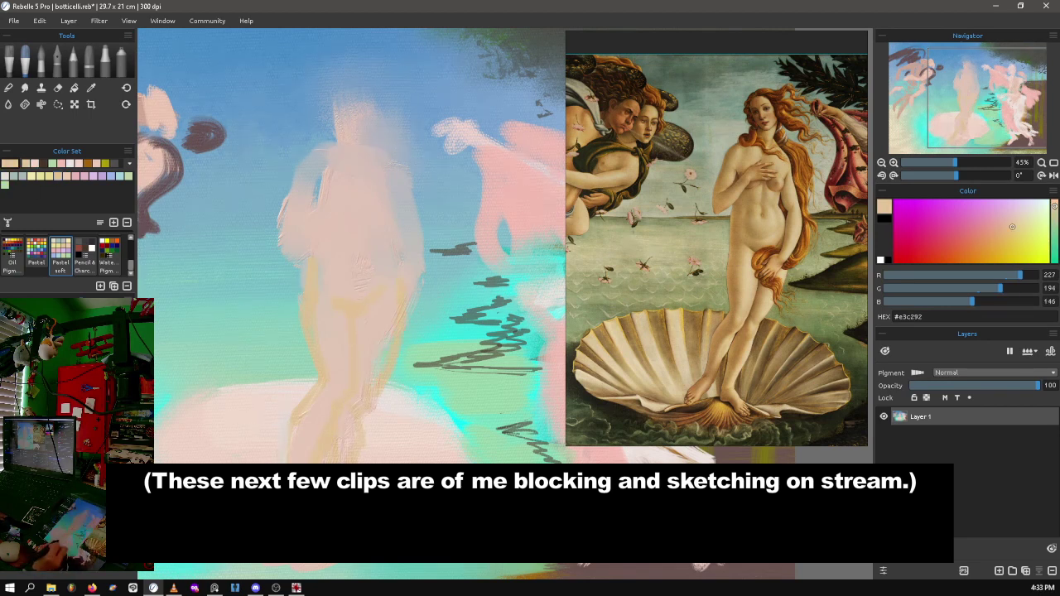
pyautogui.keyDown('alt'); pyautogui.click(365, 447); pyautogui.keyUp('alt')
pyautogui.moveTo(351, 391); pyautogui.dragTo(377, 323)
pyautogui.moveTo(323, 414)
pyautogui.mouseDown()
pyautogui.moveTo(336, 389)
pyautogui.moveTo(327, 302)
pyautogui.mouseUp()
pyautogui.keyDown('alt'); pyautogui.click(346, 217); pyautogui.keyUp('alt')
pyautogui.moveTo(339, 214); pyautogui.dragTo(351, 255)
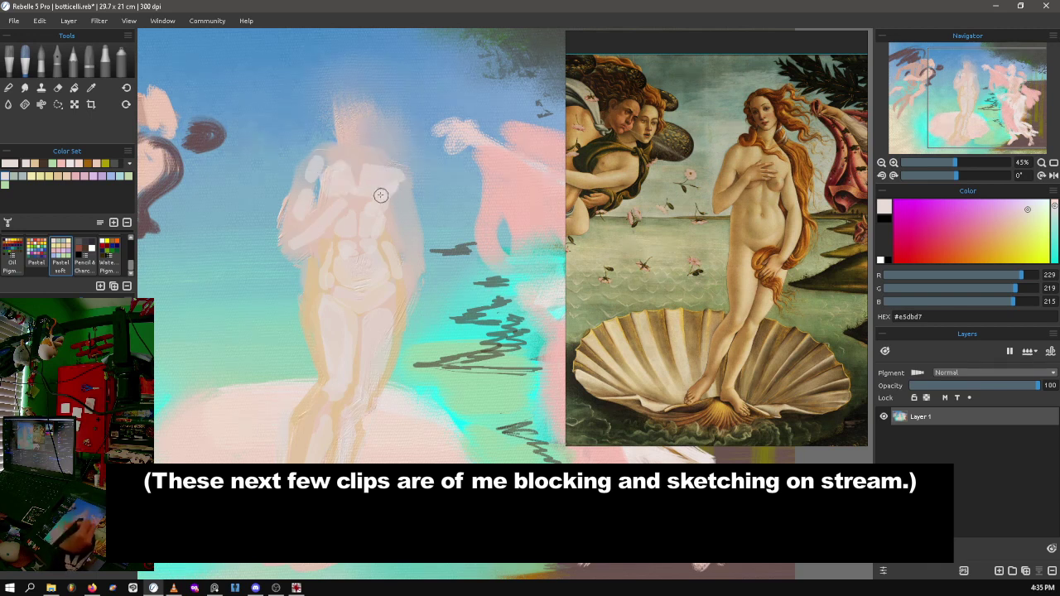
# Paint Venus's far arm, neck and face in pale skin tones, and outline the raised shoulder in tan #e3c292.
pyautogui.moveTo(390, 198); pyautogui.dragTo(421, 305)
pyautogui.moveTo(355, 115)
pyautogui.mouseDown()
pyautogui.moveTo(362, 149)
pyautogui.moveTo(396, 166)
pyautogui.mouseUp()
pyautogui.click(53, 164)
pyautogui.moveTo(335, 149)
pyautogui.mouseDown()
pyautogui.moveTo(306, 183)
pyautogui.moveTo(308, 167)
pyautogui.mouseUp()
pyautogui.keyDown('alt'); pyautogui.click(315, 162); pyautogui.keyUp('alt')
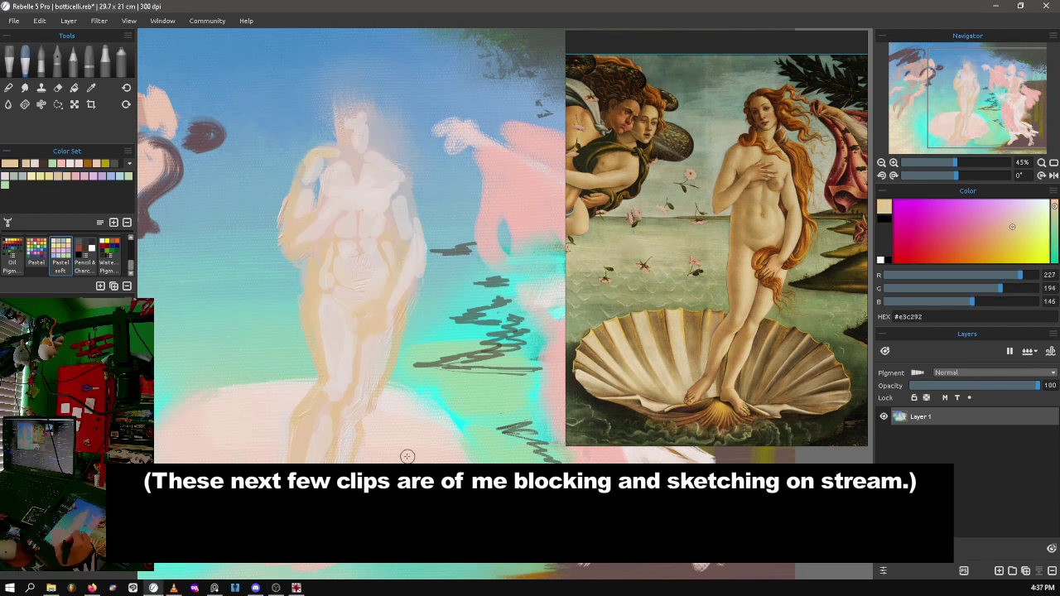
pyautogui.keyDown('alt'); pyautogui.click(384, 234); pyautogui.keyUp('alt')
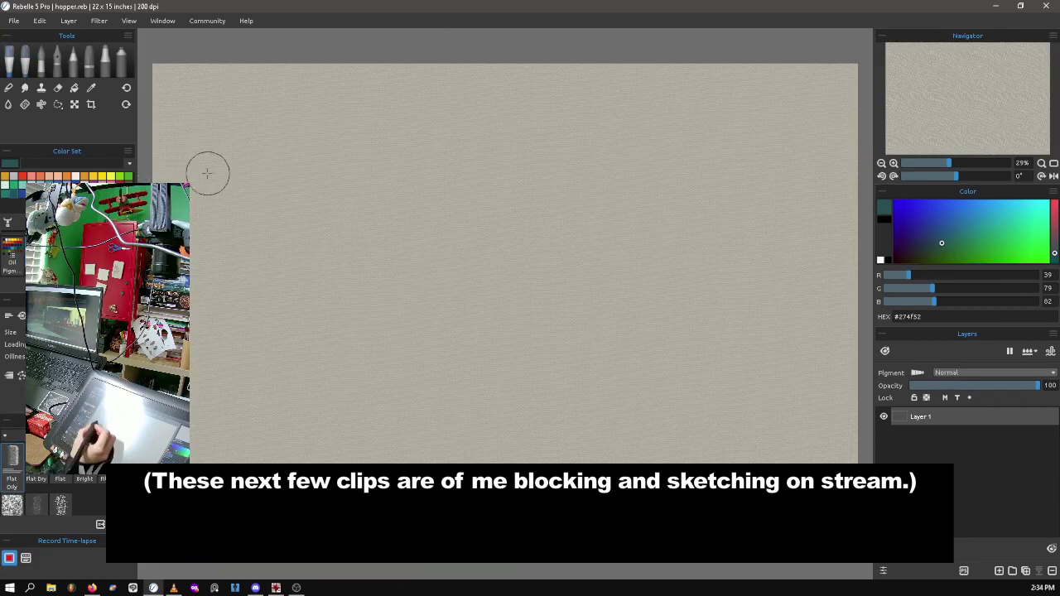
# Cover the whole hopper.reb canvas in dark teal #274f52, smooth out the bare spots and save the painting.
pyautogui.moveTo(208, 170)
pyautogui.mouseDown()
pyautogui.moveTo(853, 198)
pyautogui.moveTo(627, 289)
pyautogui.moveTo(853, 323)
pyautogui.moveTo(191, 364)
pyautogui.mouseUp()
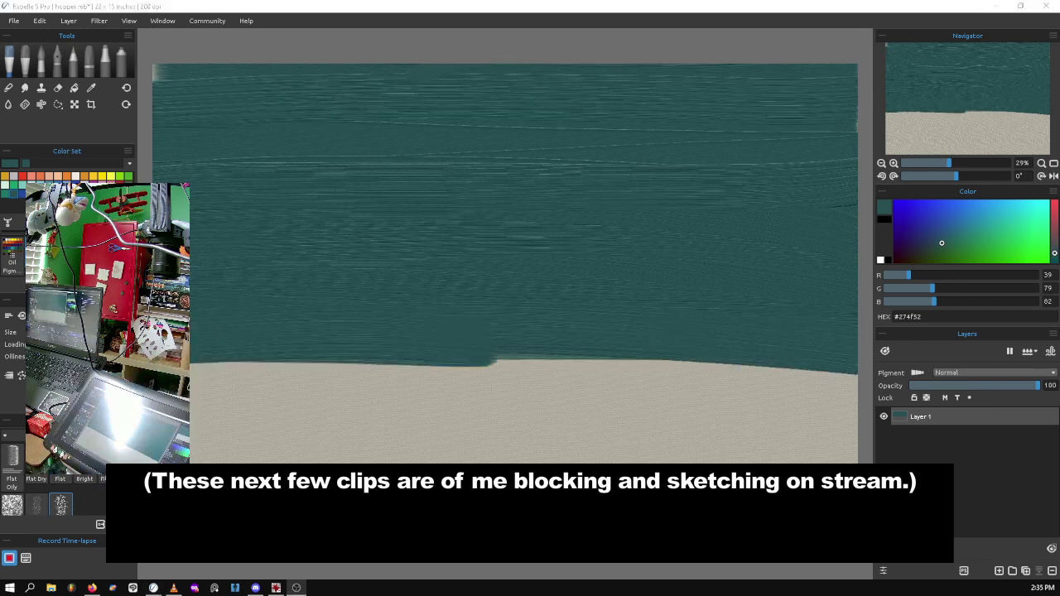
pyautogui.moveTo(201, 386)
pyautogui.mouseDown()
pyautogui.moveTo(853, 423)
pyautogui.moveTo(195, 458)
pyautogui.mouseUp()
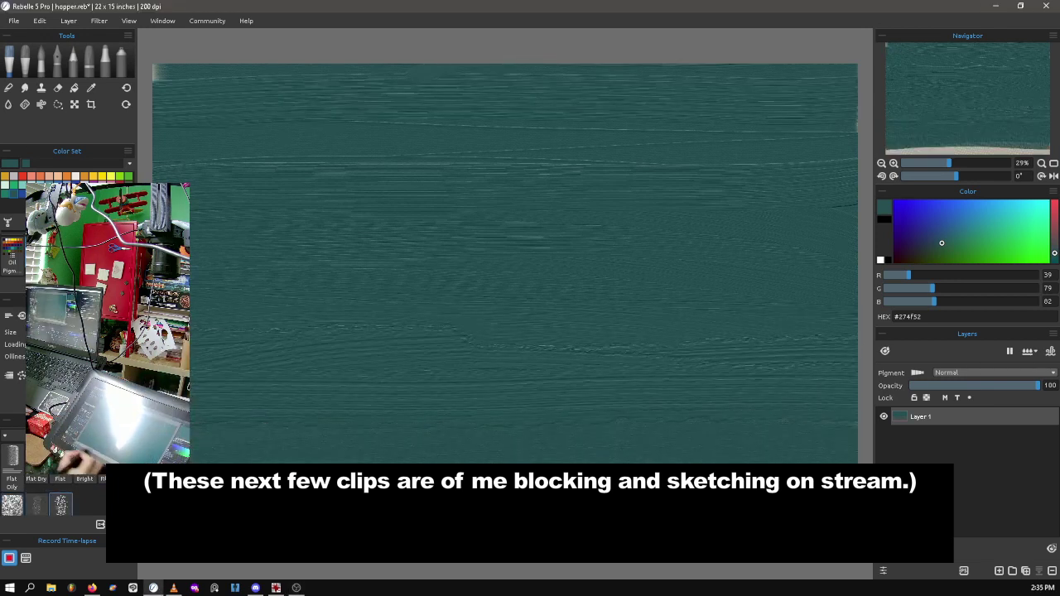
pyautogui.scroll(3, 53, 493)
pyautogui.scroll(2, 53, 493)
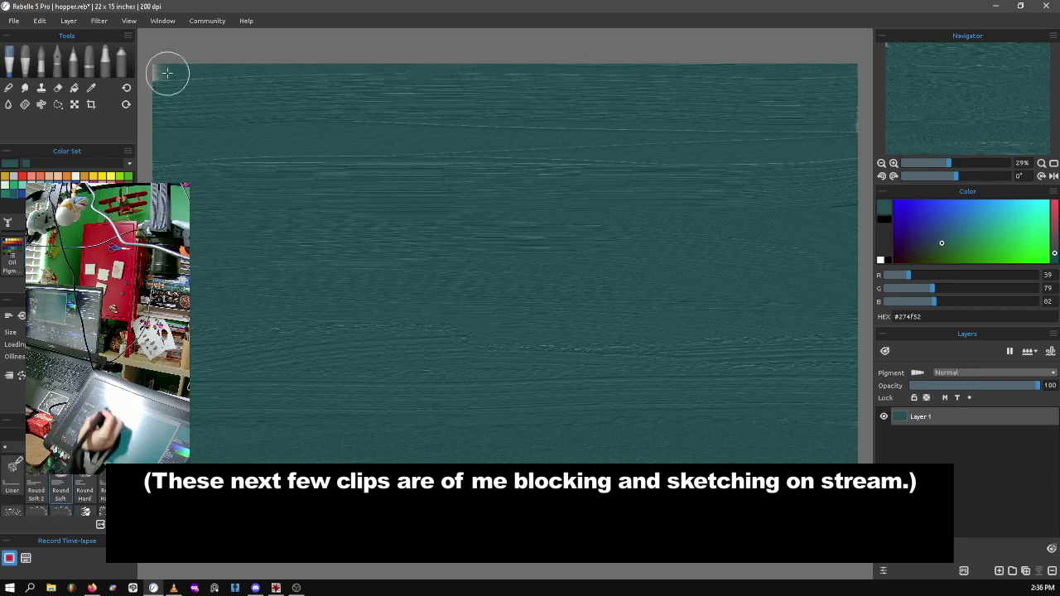
pyautogui.press('y')
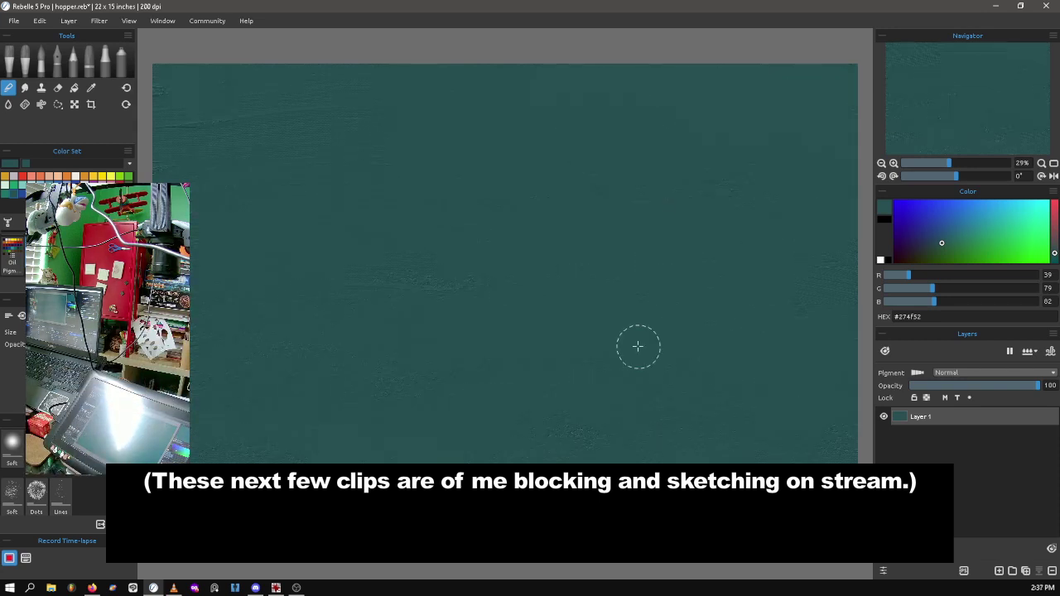
pyautogui.hotkey('ctrl', 's')
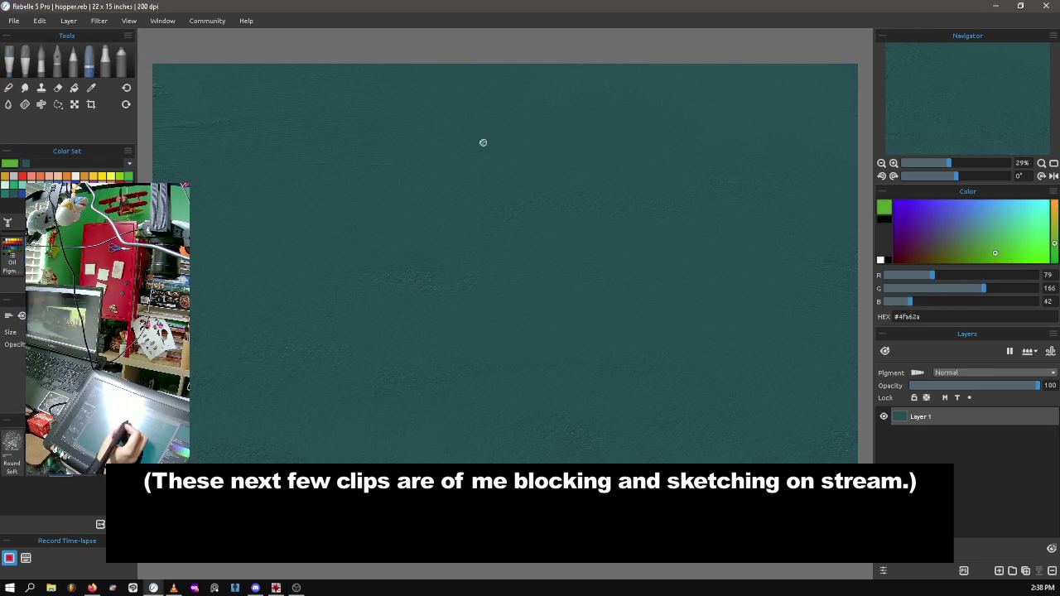
# Undo the latest trial strokes on the teal ground.
pyautogui.hotkey('ctrl', 'z')
pyautogui.hotkey('ctrl', 'z')
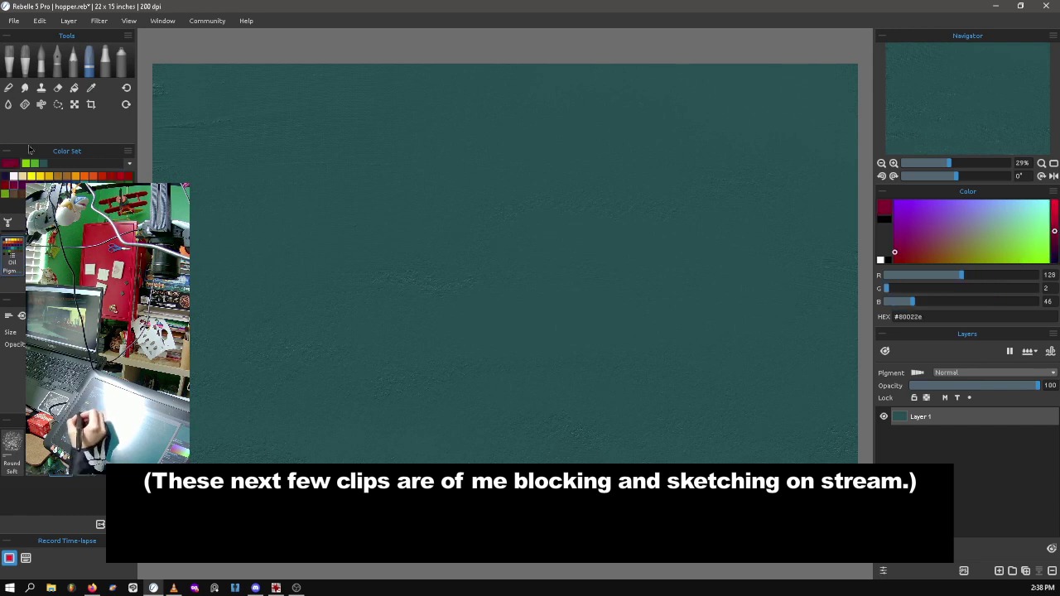
pyautogui.hotkey('ctrl', 'z')
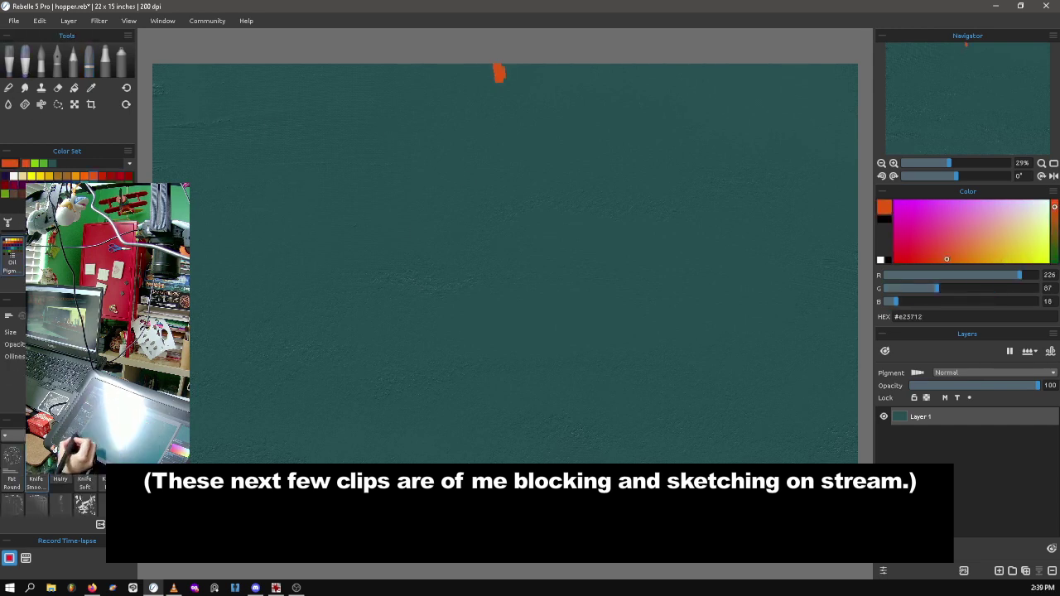
# Block in a crimson #80022e band across the canvas's upper right and an orange #e25712 area across the upper left.
pyautogui.moveTo(439, 68)
pyautogui.mouseDown()
pyautogui.moveTo(170, 90)
pyautogui.moveTo(273, 116)
pyautogui.moveTo(414, 108)
pyautogui.moveTo(468, 72)
pyautogui.moveTo(501, 105)
pyautogui.moveTo(471, 111)
pyautogui.moveTo(429, 146)
pyautogui.moveTo(845, 111)
pyautogui.mouseUp()
pyautogui.press('x')
pyautogui.press('x')
pyautogui.moveTo(165, 149)
pyautogui.mouseDown()
pyautogui.moveTo(373, 174)
pyautogui.moveTo(199, 198)
pyautogui.moveTo(305, 202)
pyautogui.moveTo(473, 92)
pyautogui.moveTo(449, 116)
pyautogui.mouseUp()
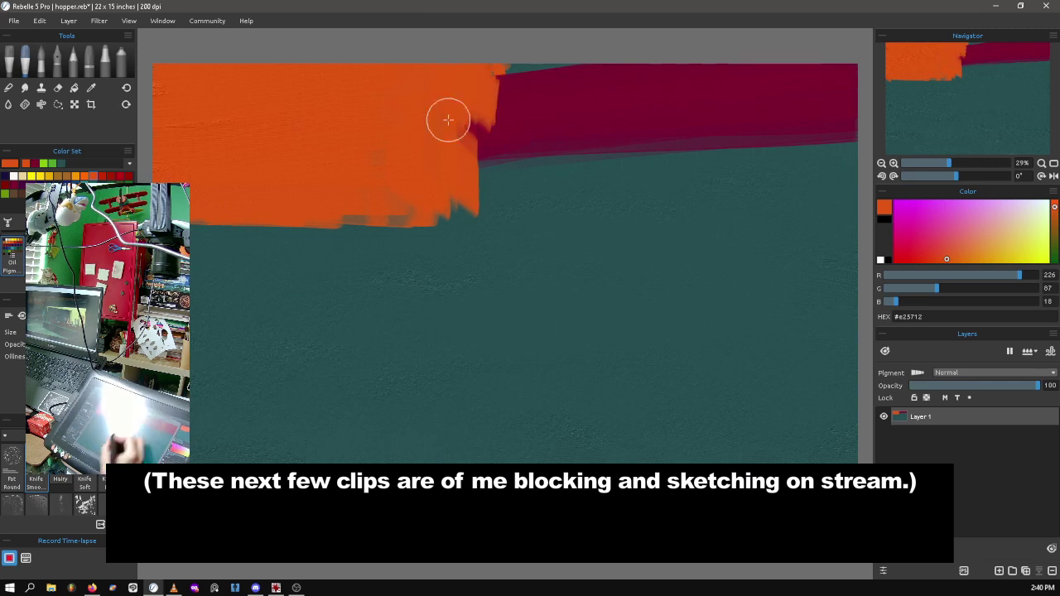
# Block in the diner's bright yellow interior as a long horizontal strip widening downward at the canvas's right side.
pyautogui.click(1038, 262)
pyautogui.moveTo(418, 225)
pyautogui.mouseDown()
pyautogui.moveTo(638, 378)
pyautogui.moveTo(734, 389)
pyautogui.moveTo(853, 248)
pyautogui.mouseUp()
pyautogui.moveTo(505, 208); pyautogui.dragTo(842, 386)
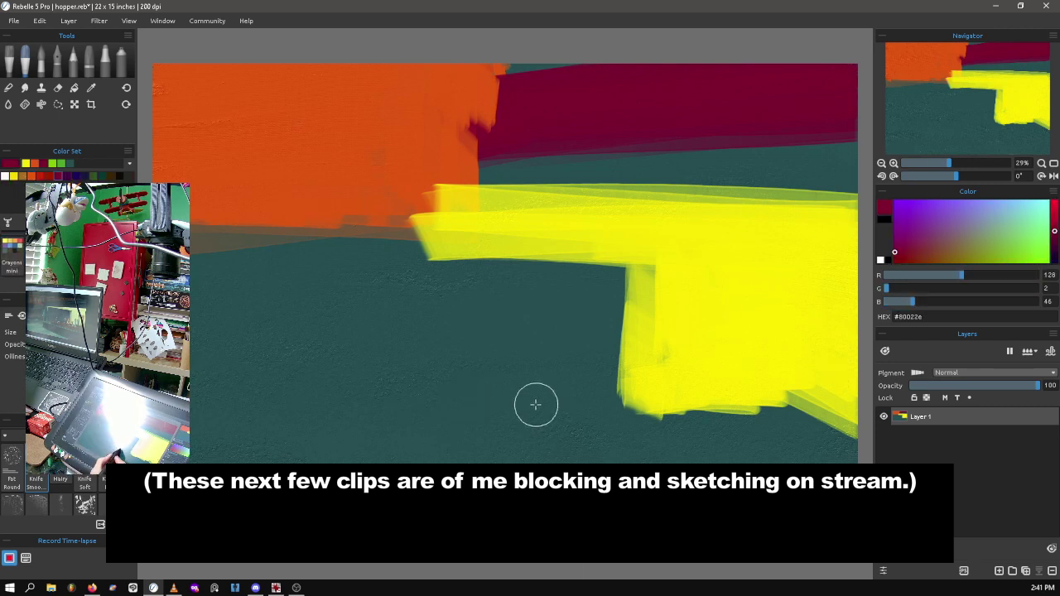
# Paint the rust-brown #a0410d counter band below the yellow interior and extend its end toward the canvas's middle.
pyautogui.moveTo(778, 390)
pyautogui.mouseDown()
pyautogui.moveTo(508, 385)
pyautogui.moveTo(811, 449)
pyautogui.mouseUp()
pyautogui.moveTo(489, 358); pyautogui.dragTo(853, 365)
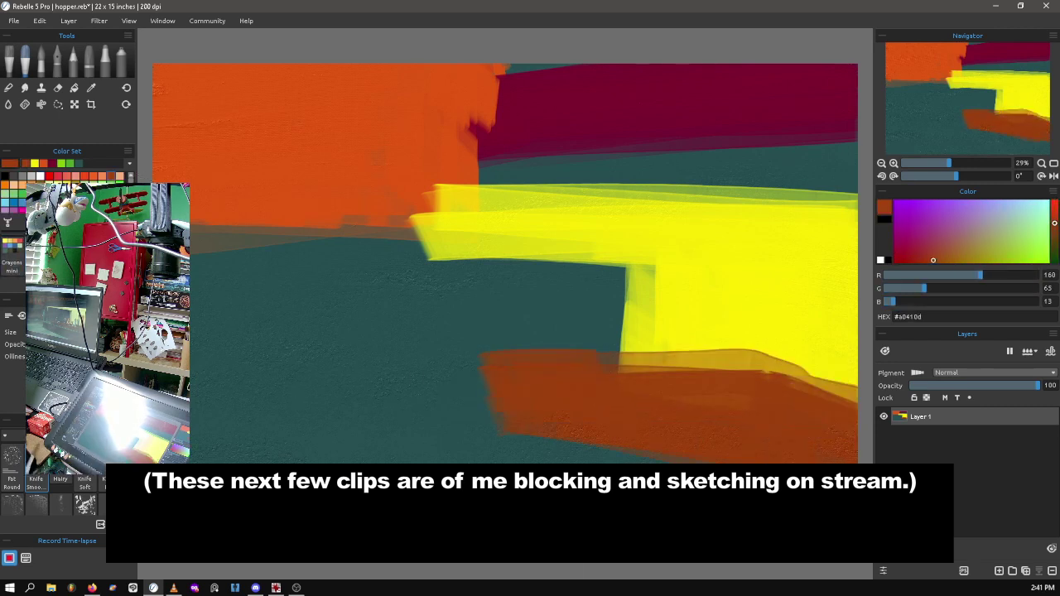
pyautogui.moveTo(465, 369); pyautogui.dragTo(498, 394)
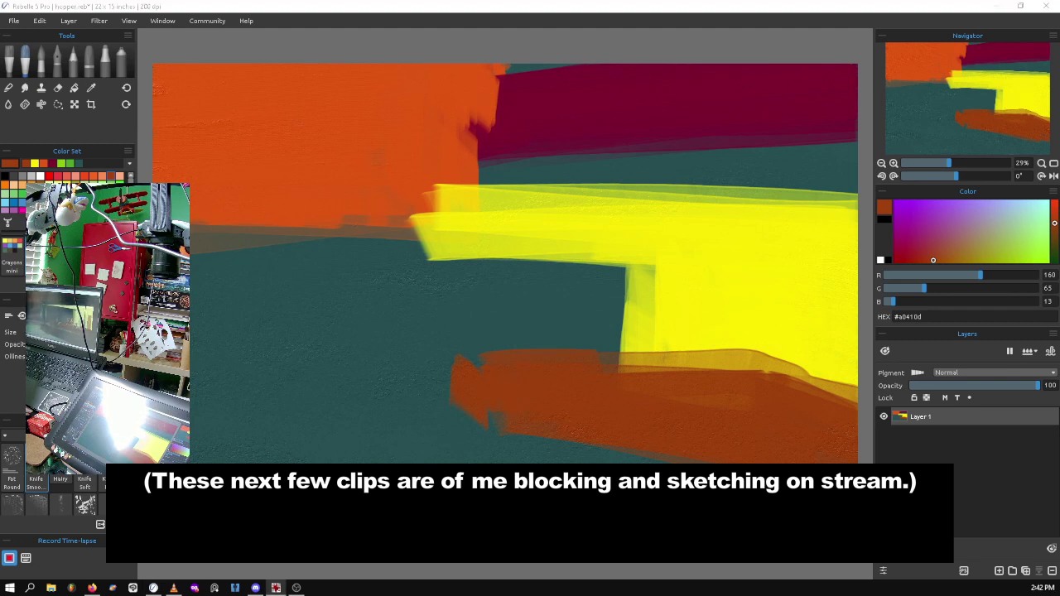
# Fill the teal gap above the crimson band with navy #002157.
pyautogui.click(14, 176)
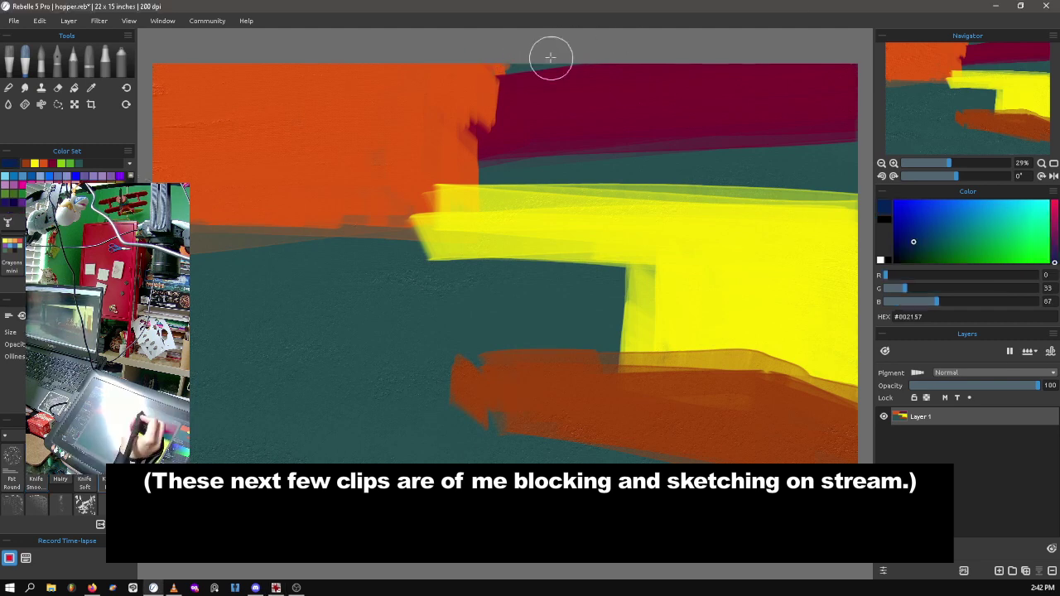
pyautogui.moveTo(550, 58); pyautogui.dragTo(588, 69)
pyautogui.press('e')
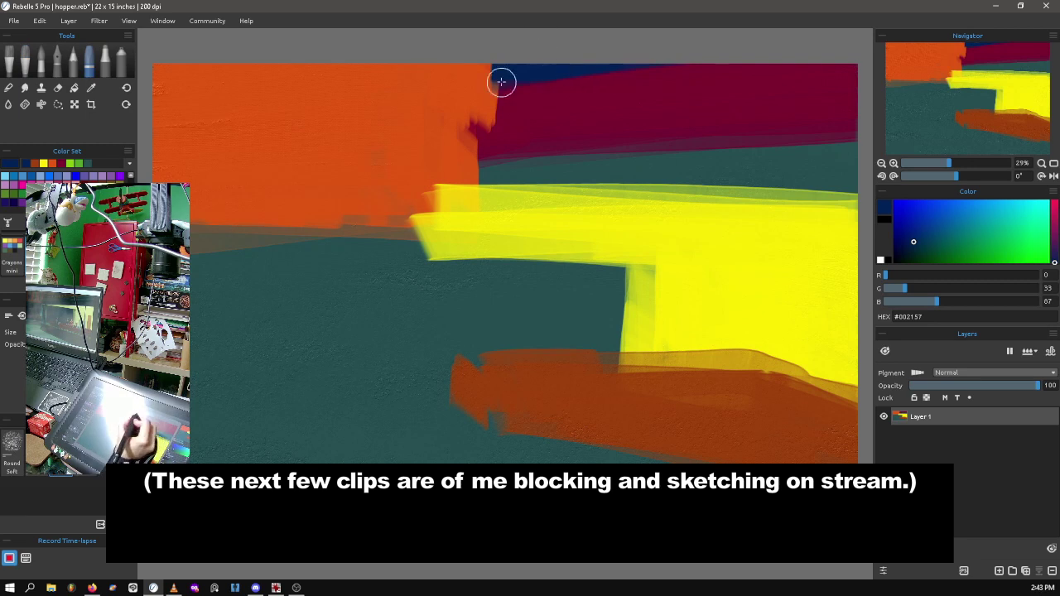
# Paint soft tan and orange vertical panels inside the yellow interior.
pyautogui.hotkey('alt', 'Tab')
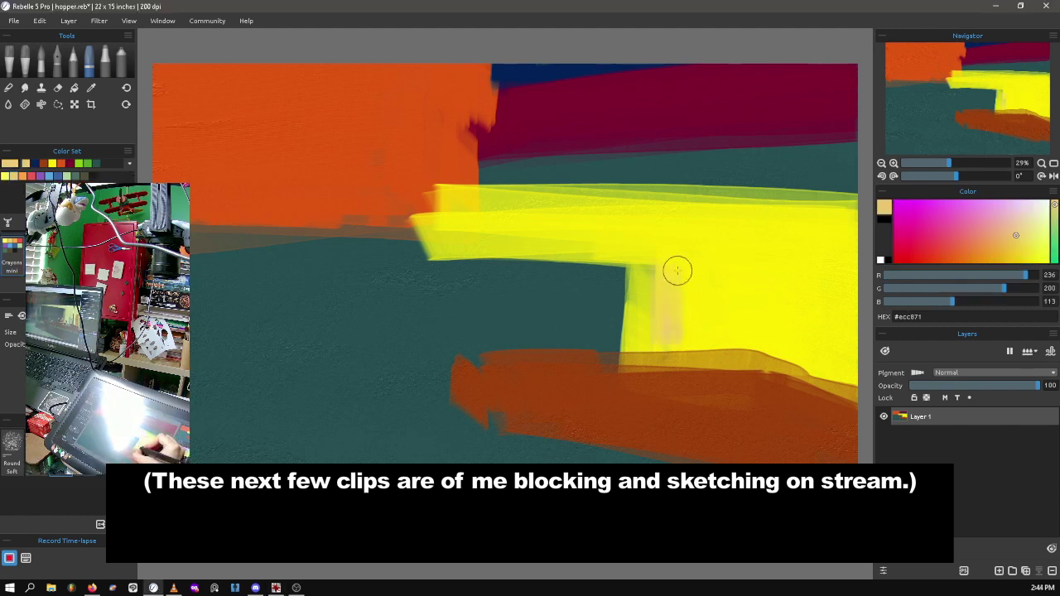
pyautogui.moveTo(674, 273); pyautogui.dragTo(654, 356)
pyautogui.moveTo(791, 356)
pyautogui.mouseDown()
pyautogui.moveTo(788, 274)
pyautogui.moveTo(812, 256)
pyautogui.moveTo(799, 348)
pyautogui.mouseUp()
# Paint the diner's glass corner and the strip above the yellow in blue, and add a grey-green curb below.
pyautogui.moveTo(364, 232)
pyautogui.mouseDown()
pyautogui.moveTo(374, 381)
pyautogui.moveTo(489, 298)
pyautogui.mouseUp()
pyautogui.moveTo(385, 248); pyautogui.dragTo(380, 328)
pyautogui.moveTo(464, 178)
pyautogui.mouseDown()
pyautogui.moveTo(653, 163)
pyautogui.moveTo(853, 178)
pyautogui.moveTo(473, 165)
pyautogui.moveTo(389, 182)
pyautogui.moveTo(513, 207)
pyautogui.moveTo(841, 187)
pyautogui.mouseUp()
pyautogui.moveTo(841, 186)
pyautogui.mouseDown()
pyautogui.moveTo(423, 204)
pyautogui.moveTo(841, 166)
pyautogui.mouseUp()
pyautogui.moveTo(381, 398)
pyautogui.mouseDown()
pyautogui.moveTo(844, 430)
pyautogui.moveTo(372, 422)
pyautogui.mouseUp()
# Extend the crimson band over the orange and paint a dark green #063633 fascia beneath it.
pyautogui.keyDown('alt'); pyautogui.click(505, 103); pyautogui.keyUp('alt')
pyautogui.moveTo(497, 108)
pyautogui.mouseDown()
pyautogui.moveTo(367, 100)
pyautogui.moveTo(475, 144)
pyautogui.moveTo(852, 142)
pyautogui.moveTo(389, 170)
pyautogui.moveTo(853, 178)
pyautogui.mouseUp()
pyautogui.keyDown('alt'); pyautogui.click(497, 315); pyautogui.keyUp('alt')
pyautogui.moveTo(853, 178); pyautogui.dragTo(548, 219)
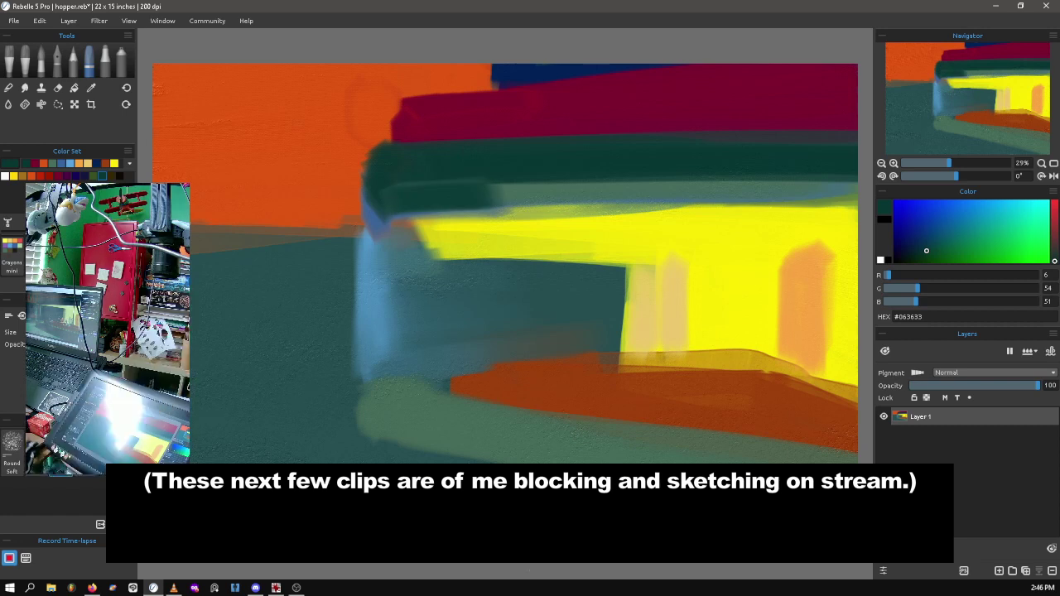
# Lengthen the ends of the crimson and dark green roof bands over the orange, and save the painting.
pyautogui.keyDown('alt'); pyautogui.click(497, 91); pyautogui.keyUp('alt')
pyautogui.moveTo(496, 89)
pyautogui.mouseDown()
pyautogui.moveTo(418, 86)
pyautogui.moveTo(428, 105)
pyautogui.mouseUp()
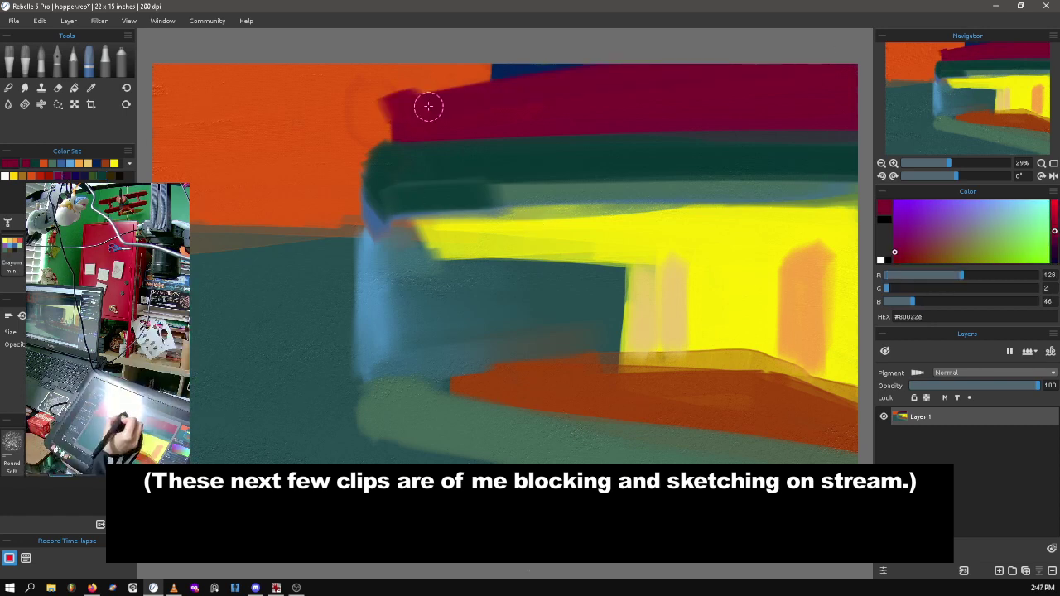
pyautogui.keyDown('alt'); pyautogui.click(398, 162); pyautogui.keyUp('alt')
pyautogui.moveTo(368, 182); pyautogui.dragTo(358, 155)
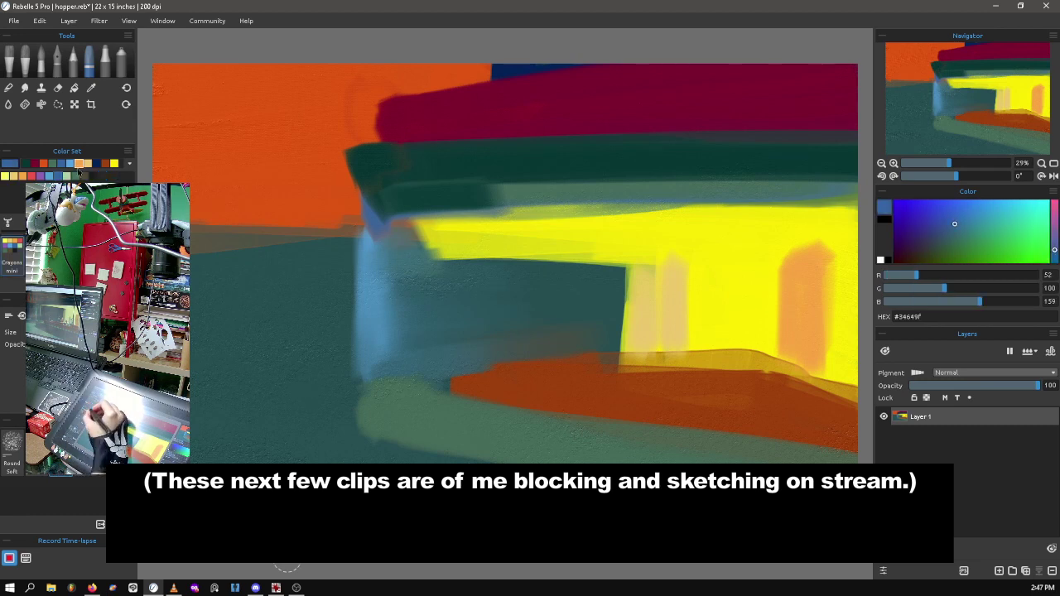
pyautogui.click(13, 21)
pyautogui.click(126, 129)
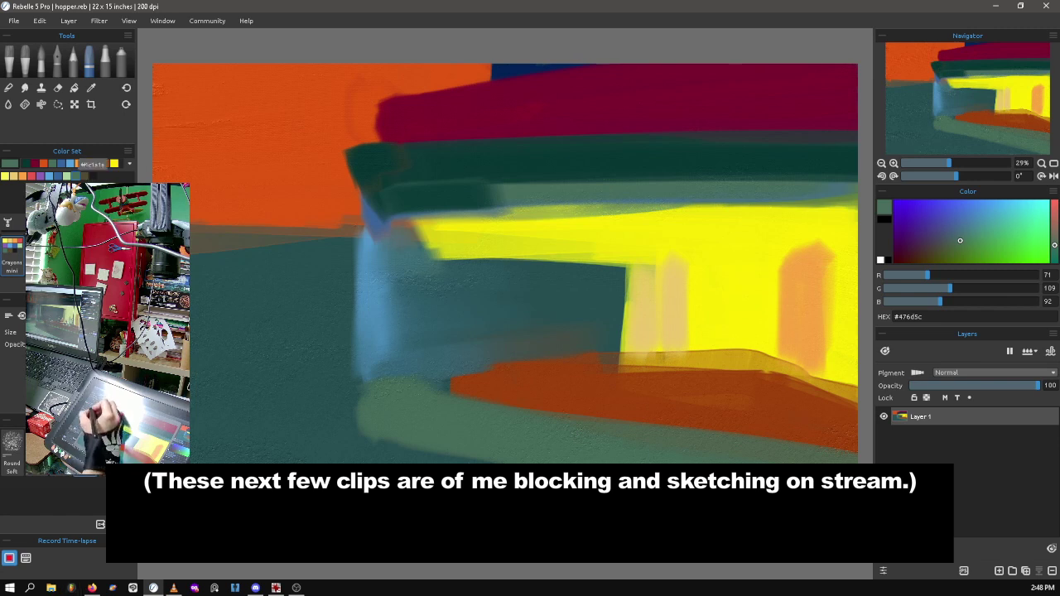
pyautogui.click(89, 164)
pyautogui.moveTo(516, 370); pyautogui.dragTo(547, 399)
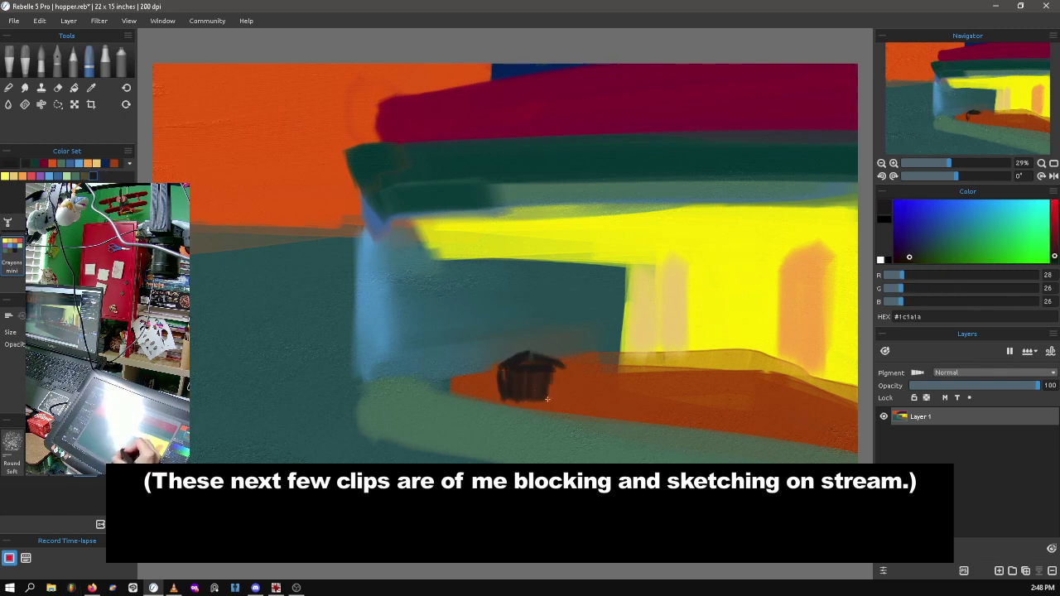
pyautogui.hotkey('ctrl', 'z')
# Block in the diners as dark and crimson shapes along the counter and the attendant in pale blue-white.
pyautogui.moveTo(542, 348); pyautogui.dragTo(546, 414)
pyautogui.moveTo(613, 348)
pyautogui.mouseDown()
pyautogui.moveTo(654, 364)
pyautogui.moveTo(683, 358)
pyautogui.moveTo(757, 398)
pyautogui.moveTo(807, 406)
pyautogui.moveTo(687, 364)
pyautogui.mouseUp()
pyautogui.click(1022, 209)
pyautogui.keyDown('alt'); pyautogui.click(828, 418); pyautogui.keyUp('alt')
pyautogui.moveTo(761, 364); pyautogui.dragTo(823, 405)
pyautogui.moveTo(724, 416); pyautogui.dragTo(791, 410)
# Paint blue-grey and cream vertical forms and an ochre door in the yellow interior behind the attendant.
pyautogui.moveTo(729, 356)
pyautogui.mouseDown()
pyautogui.moveTo(773, 308)
pyautogui.moveTo(733, 299)
pyautogui.mouseUp()
pyautogui.keyDown('alt'); pyautogui.click(799, 274); pyautogui.keyUp('alt')
pyautogui.moveTo(795, 364); pyautogui.dragTo(781, 222)
pyautogui.moveTo(836, 256)
pyautogui.mouseDown()
pyautogui.moveTo(833, 385)
pyautogui.moveTo(820, 373)
pyautogui.moveTo(807, 257)
pyautogui.moveTo(849, 256)
pyautogui.mouseUp()
pyautogui.keyDown('alt'); pyautogui.click(820, 273); pyautogui.keyUp('alt')
pyautogui.keyDown('alt'); pyautogui.click(828, 240); pyautogui.keyUp('alt')
pyautogui.click(13, 21)
pyautogui.click(33, 68)
pyautogui.click(275, 588)
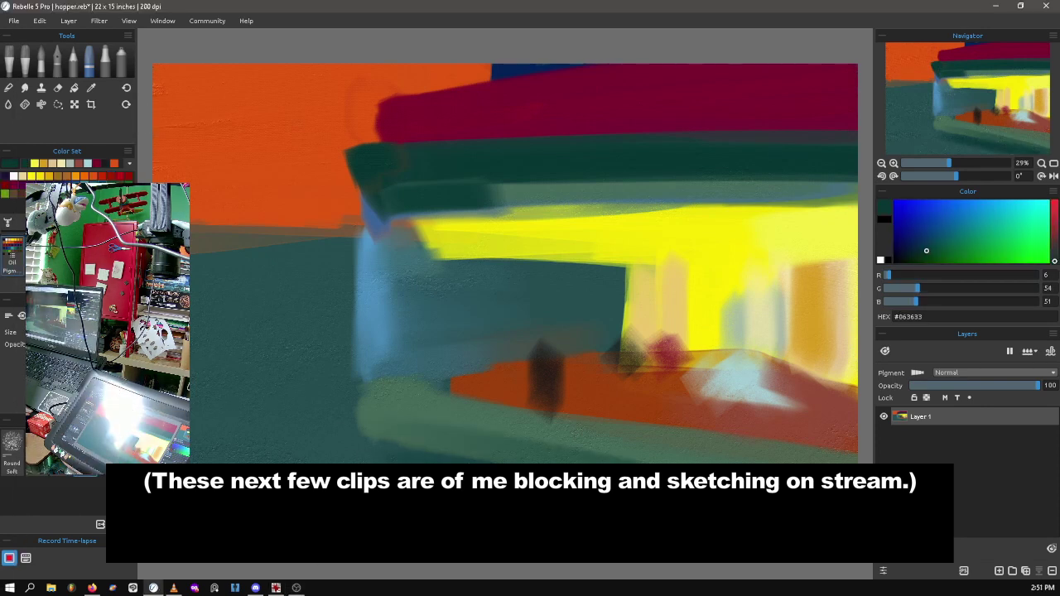
# Brighten the orange around the roof's corner, even out the dark green fascia and add a cream strip beneath it.
pyautogui.click(114, 163)
pyautogui.moveTo(374, 87)
pyautogui.mouseDown()
pyautogui.moveTo(372, 145)
pyautogui.moveTo(367, 120)
pyautogui.moveTo(345, 207)
pyautogui.mouseUp()
pyautogui.keyDown('alt'); pyautogui.click(364, 157); pyautogui.keyUp('alt')
pyautogui.moveTo(403, 146)
pyautogui.mouseDown()
pyautogui.moveTo(365, 178)
pyautogui.moveTo(369, 187)
pyautogui.moveTo(836, 207)
pyautogui.moveTo(554, 225)
pyautogui.mouseUp()
pyautogui.keyDown('alt'); pyautogui.click(828, 215); pyautogui.keyUp('alt')
# Try to paint a navy lintel and dark window shapes across the diner's teal opening.
pyautogui.keyDown('alt'); pyautogui.click(538, 373); pyautogui.keyUp('alt')
pyautogui.moveTo(414, 246)
pyautogui.mouseDown()
pyautogui.moveTo(621, 261)
pyautogui.moveTo(589, 279)
pyautogui.moveTo(466, 279)
pyautogui.moveTo(492, 273)
pyautogui.mouseUp()
pyautogui.click(103, 176)
pyautogui.moveTo(422, 248); pyautogui.dragTo(571, 257)
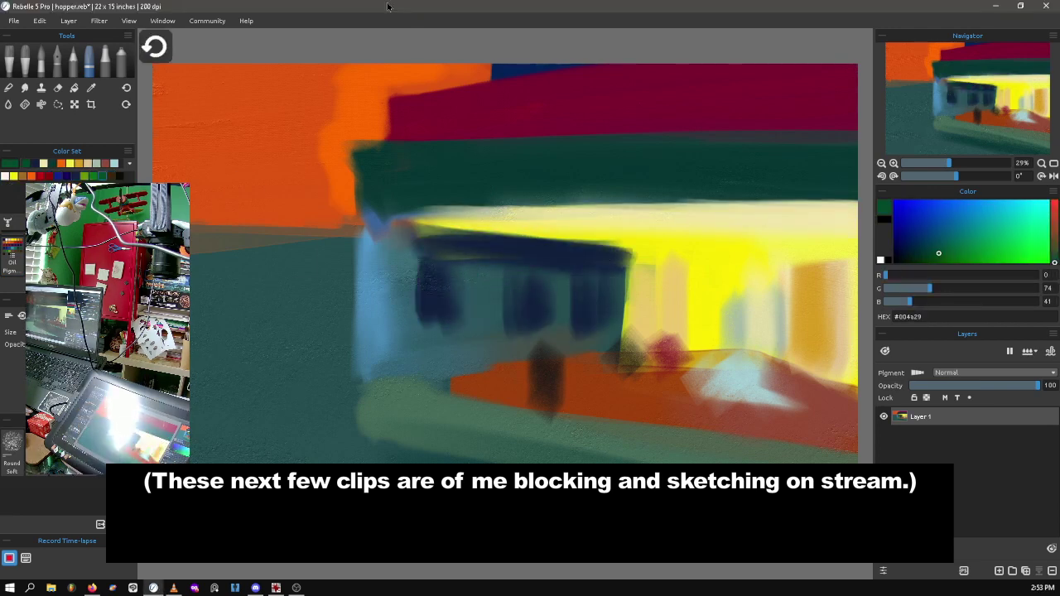
pyautogui.moveTo(430, 290); pyautogui.dragTo(613, 298)
# Paint a navy #101f3d lintel and a row of vertical window shapes across the teal opening, and save the painting.
pyautogui.keyDown('alt'); pyautogui.click(416, 249); pyautogui.keyUp('alt')
pyautogui.moveTo(406, 253); pyautogui.dragTo(625, 264)
pyautogui.moveTo(487, 265); pyautogui.dragTo(491, 351)
pyautogui.moveTo(559, 278); pyautogui.dragTo(560, 343)
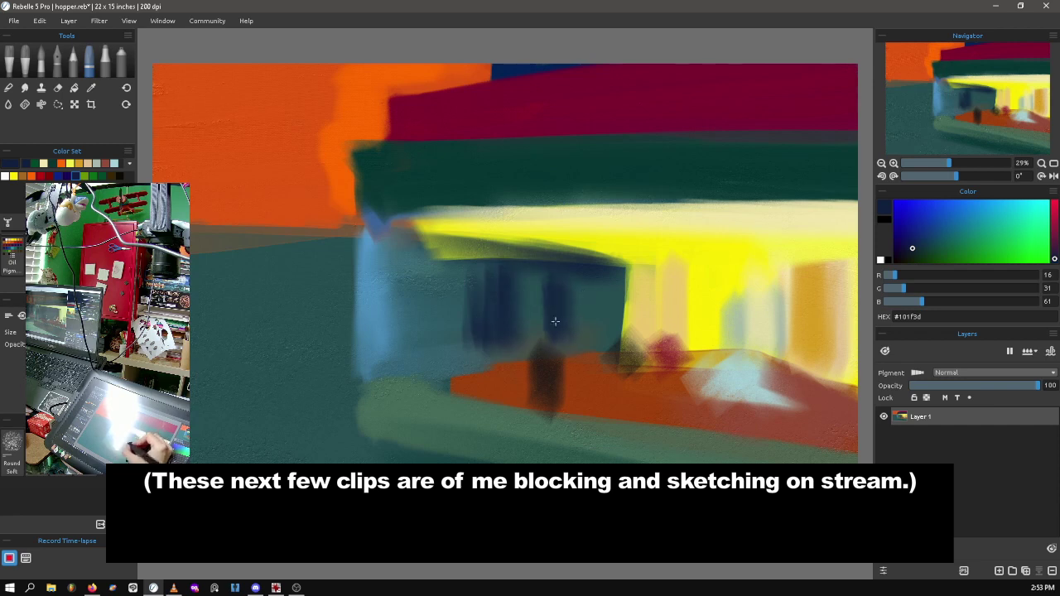
pyautogui.moveTo(597, 281); pyautogui.dragTo(597, 339)
pyautogui.moveTo(435, 252); pyautogui.dragTo(436, 335)
pyautogui.moveTo(410, 240); pyautogui.dragTo(399, 265)
pyautogui.hotkey('ctrl', 's')
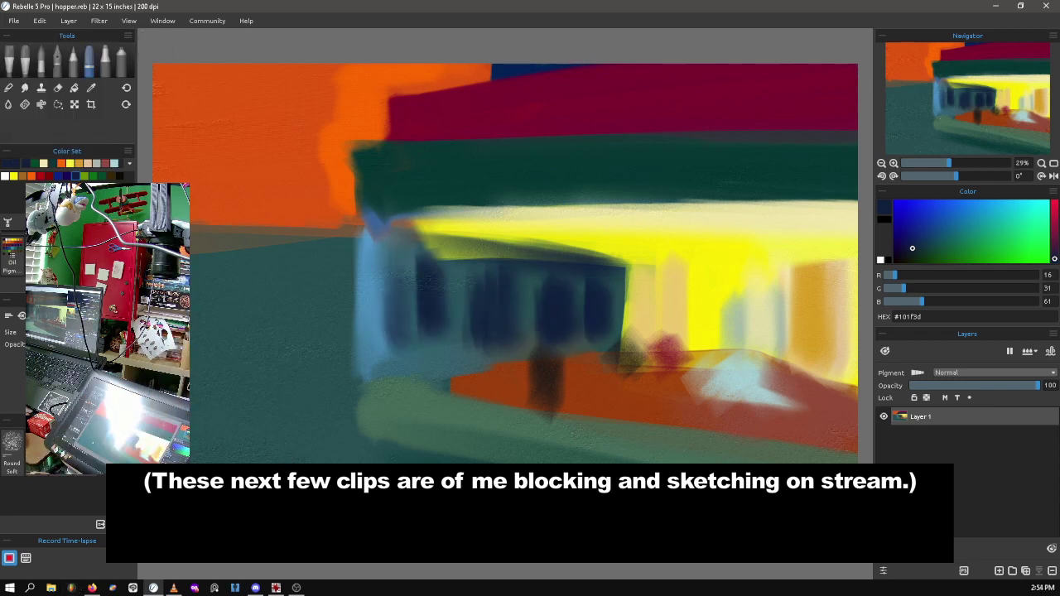
# Blend the navy windows into the yellow interior as a soft dark mass, and soften the orange-teal edge beside the diner.
pyautogui.moveTo(633, 265); pyautogui.dragTo(636, 340)
pyautogui.moveTo(596, 253)
pyautogui.mouseDown()
pyautogui.moveTo(684, 277)
pyautogui.moveTo(587, 303)
pyautogui.moveTo(624, 330)
pyautogui.mouseUp()
pyautogui.moveTo(430, 282); pyautogui.dragTo(496, 348)
pyautogui.moveTo(629, 323); pyautogui.dragTo(679, 340)
pyautogui.moveTo(695, 296)
pyautogui.mouseDown()
pyautogui.moveTo(687, 332)
pyautogui.moveTo(430, 248)
pyautogui.moveTo(679, 274)
pyautogui.moveTo(495, 262)
pyautogui.moveTo(585, 303)
pyautogui.moveTo(348, 369)
pyautogui.moveTo(359, 253)
pyautogui.moveTo(319, 250)
pyautogui.mouseUp()
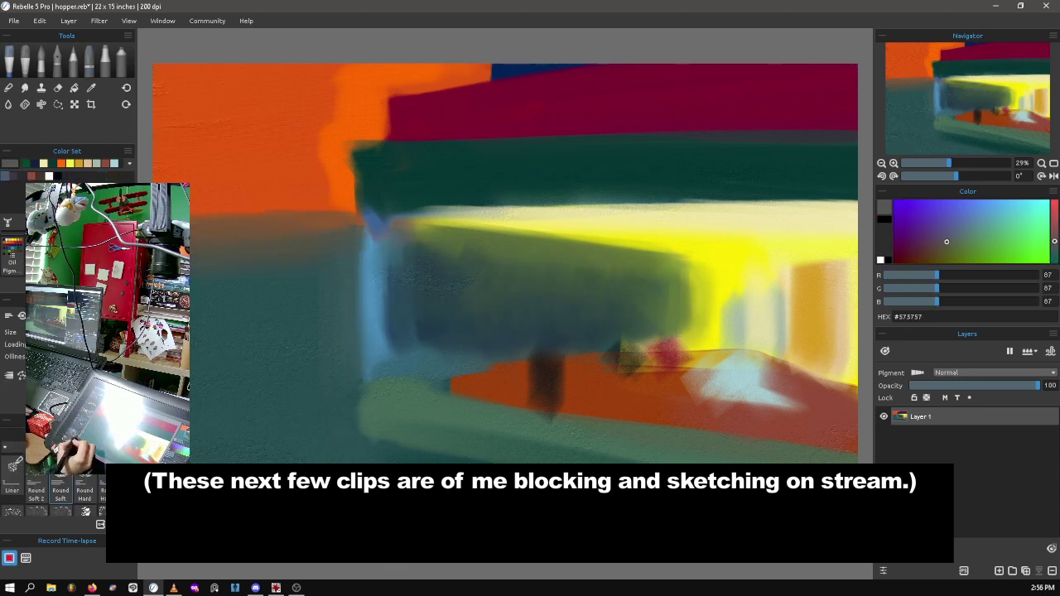
# Block in a grey #575757 pavement beside the curb and light green strokes along the street at the canvas's bottom.
pyautogui.moveTo(281, 422)
pyautogui.mouseDown()
pyautogui.moveTo(229, 414)
pyautogui.moveTo(231, 424)
pyautogui.mouseUp()
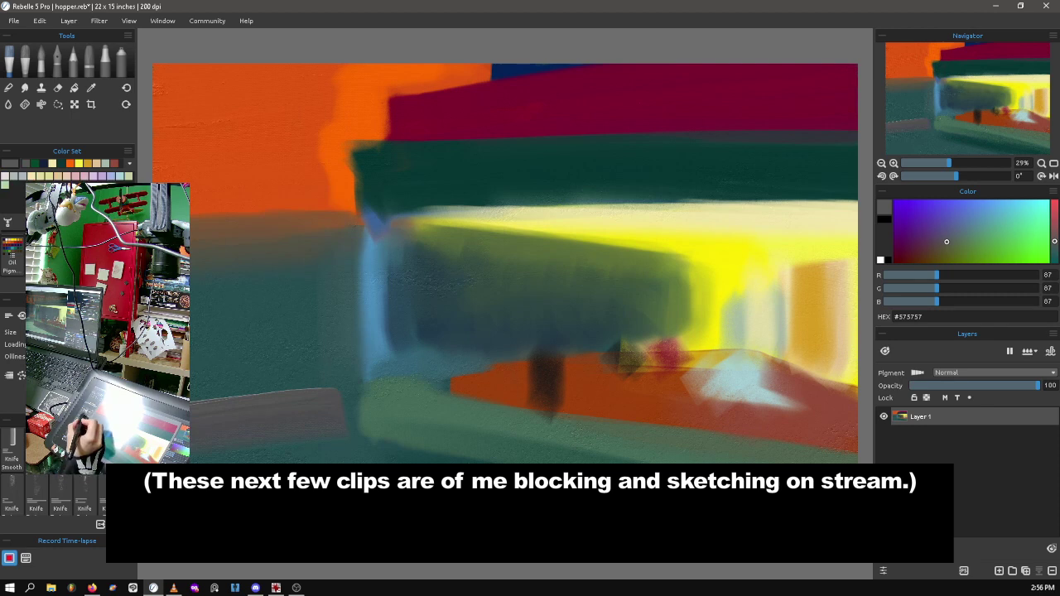
pyautogui.click(8, 163)
pyautogui.moveTo(248, 530)
pyautogui.mouseDown()
pyautogui.moveTo(414, 518)
pyautogui.moveTo(579, 530)
pyautogui.mouseUp()
# Blend the light green street strokes and the grey pavement into the surrounding teal.
pyautogui.press('a')
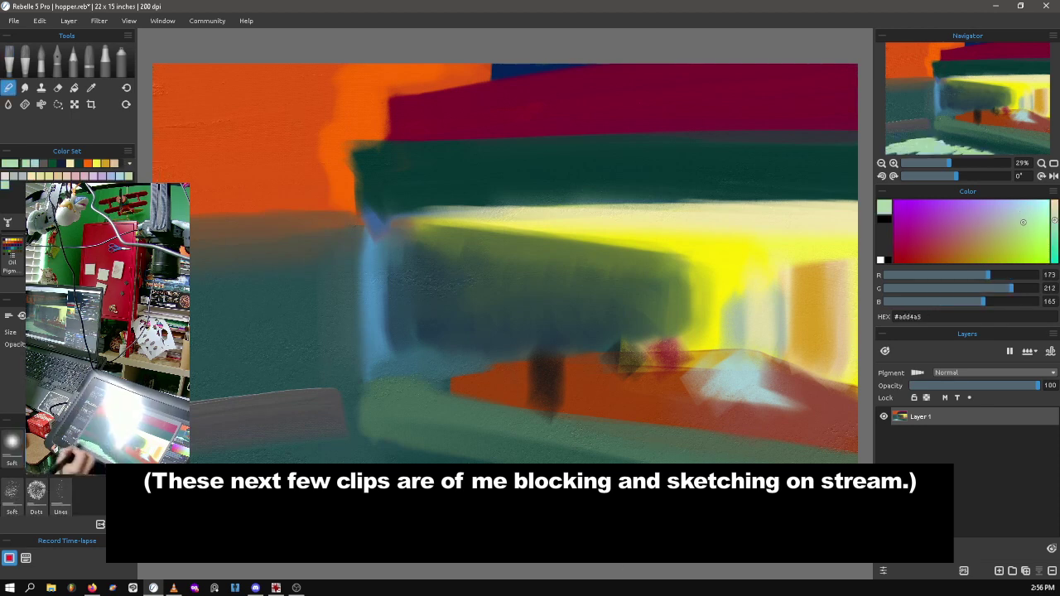
pyautogui.moveTo(194, 454); pyautogui.dragTo(447, 454)
pyautogui.moveTo(346, 447); pyautogui.dragTo(721, 451)
pyautogui.moveTo(222, 441)
pyautogui.mouseDown()
pyautogui.moveTo(338, 395)
pyautogui.moveTo(192, 397)
pyautogui.mouseUp()
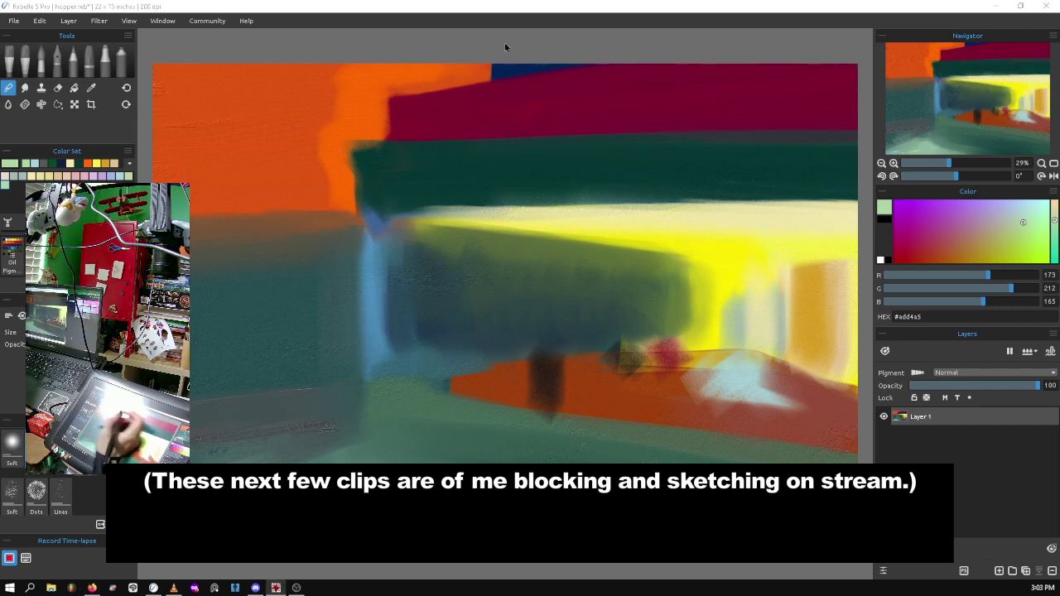
# Sharpen the crimson roof's end and the dark green fascia's corner with orange #ff6900 knife strokes.
pyautogui.keyDown('alt'); pyautogui.click(373, 119); pyautogui.keyUp('alt')
pyautogui.press('k')
pyautogui.moveTo(495, 75)
pyautogui.mouseDown()
pyautogui.moveTo(502, 62)
pyautogui.moveTo(495, 81)
pyautogui.moveTo(389, 92)
pyautogui.moveTo(389, 136)
pyautogui.mouseUp()
pyautogui.keyDown('alt'); pyautogui.click(359, 158); pyautogui.keyUp('alt')
pyautogui.hotkey('ctrl', 'z')
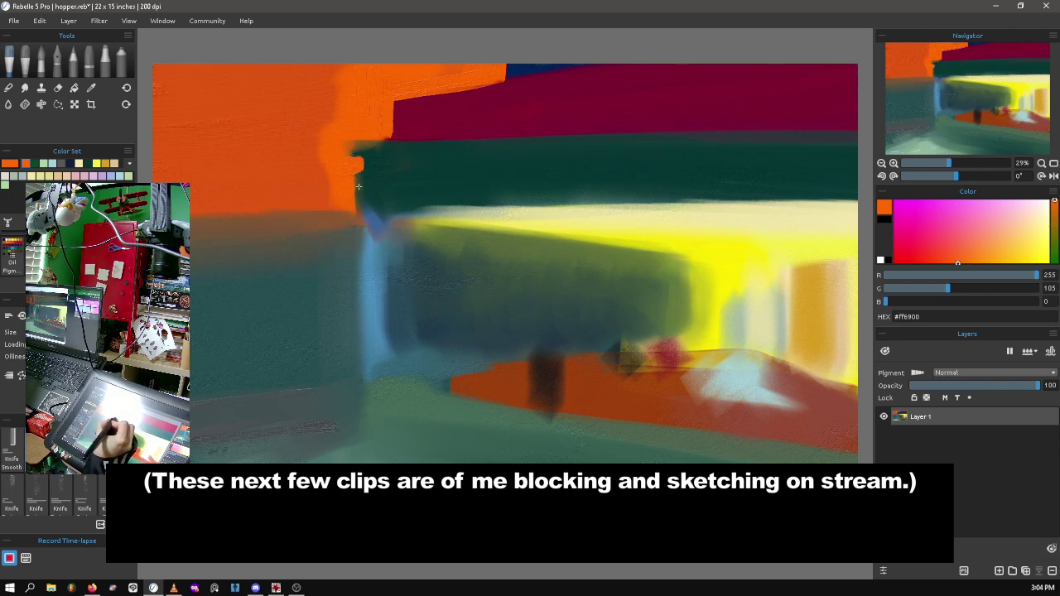
# Rework the dark green fascia's left end with green #004a29 strokes against the orange wall.
pyautogui.keyDown('alt'); pyautogui.click(447, 161); pyautogui.keyUp('alt')
pyautogui.moveTo(447, 157); pyautogui.dragTo(367, 173)
pyautogui.moveTo(431, 191); pyautogui.dragTo(360, 149)
pyautogui.moveTo(456, 145); pyautogui.dragTo(364, 154)
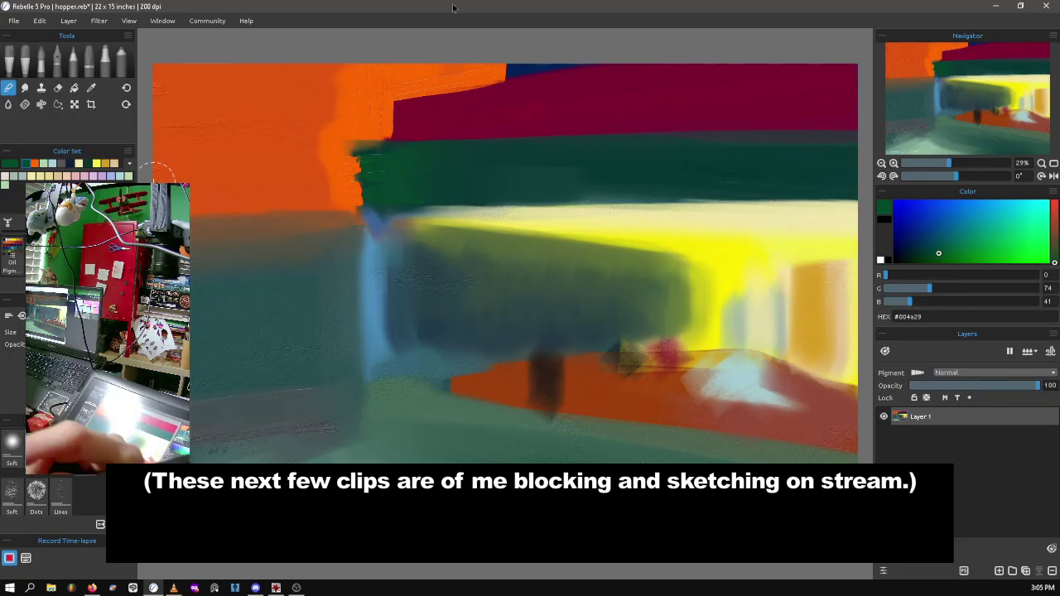
# Repaint the upper part of the crimson roof with dark red #840700 knife strokes along its sloping edge.
pyautogui.press('k')
pyautogui.keyDown('alt'); pyautogui.click(469, 104); pyautogui.keyUp('alt')
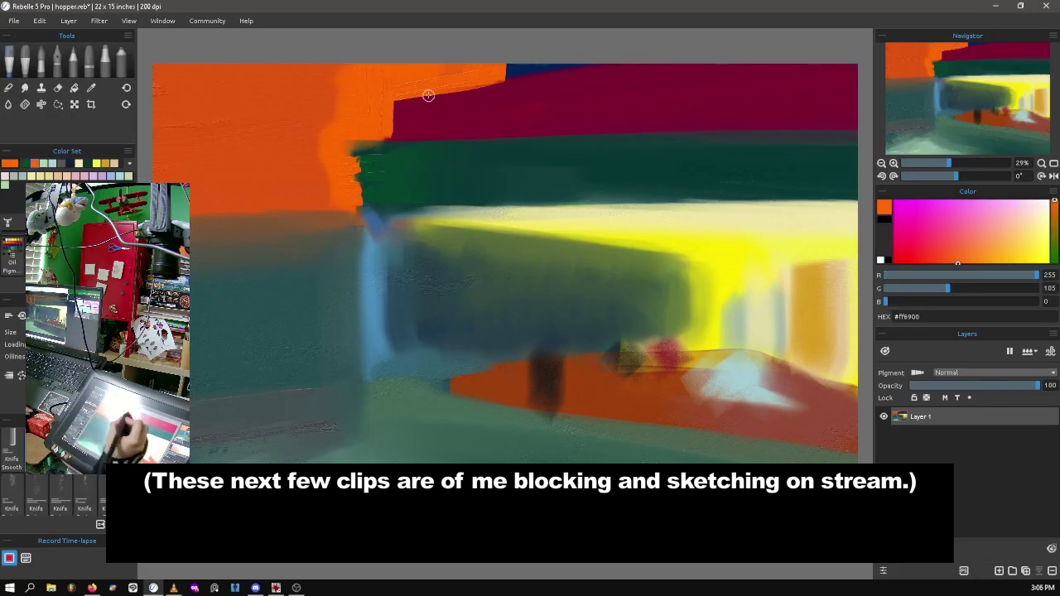
pyautogui.keyDown('alt'); pyautogui.click(530, 76); pyautogui.keyUp('alt')
pyautogui.keyDown('alt'); pyautogui.click(497, 83); pyautogui.keyUp('alt')
pyautogui.moveTo(510, 81); pyautogui.dragTo(403, 98)
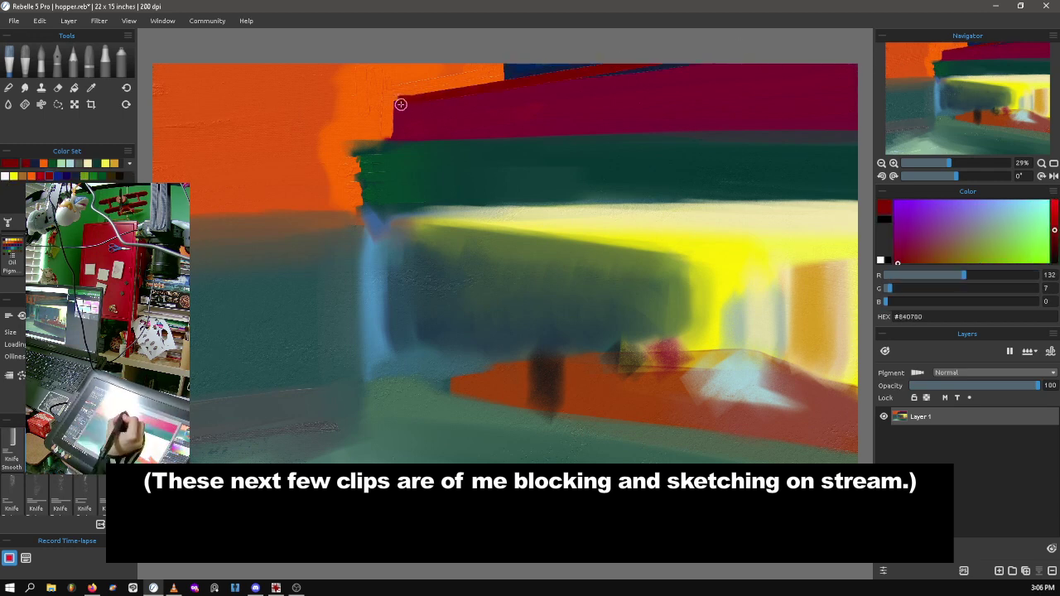
# Raise the fascia's upper edge over the roof with dark green #063633 knife strokes and blend the transition.
pyautogui.keyDown('alt'); pyautogui.click(579, 166); pyautogui.keyUp('alt')
pyautogui.moveTo(853, 124); pyautogui.dragTo(497, 124)
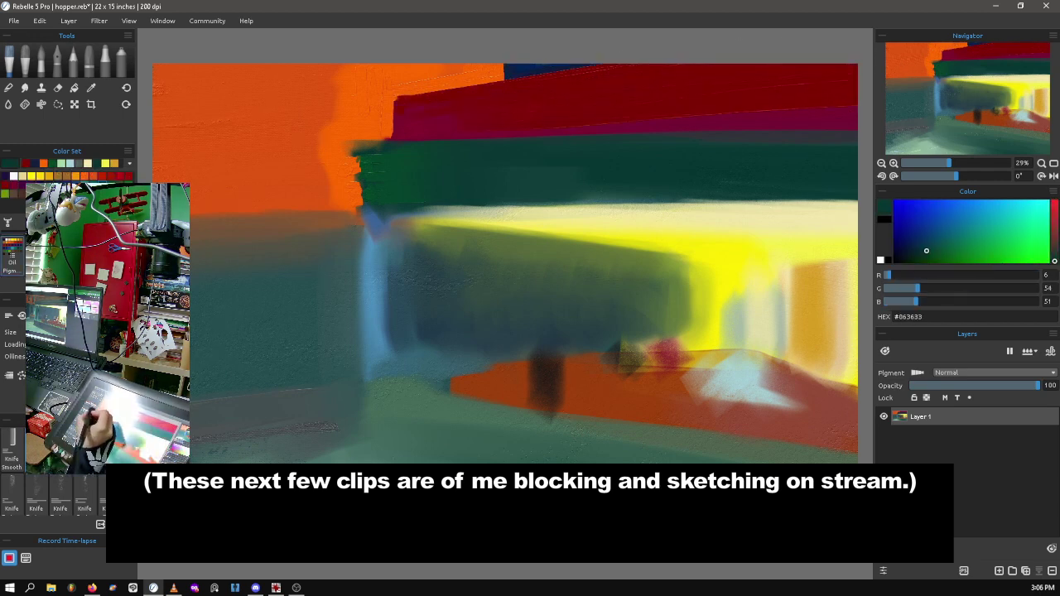
pyautogui.press('b')
pyautogui.moveTo(389, 139); pyautogui.dragTo(366, 149)
pyautogui.hotkey('ctrl', 'z')
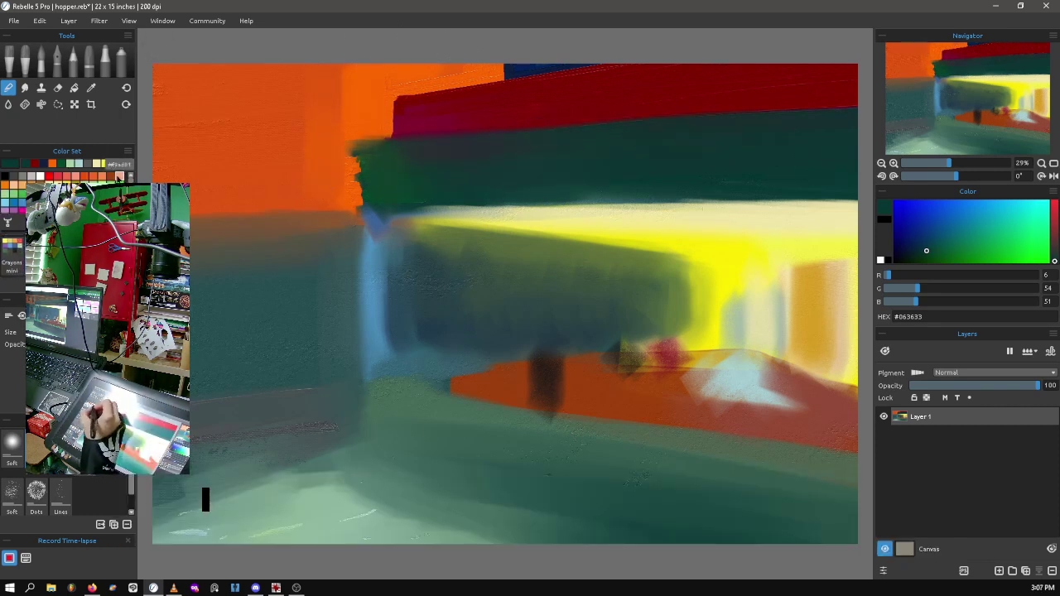
# Darken the top and left side of the orange wall with brown-orange #a0410d knife strokes and soften them.
pyautogui.press('k')
pyautogui.keyDown('alt'); pyautogui.click(207, 83); pyautogui.keyUp('alt')
pyautogui.moveTo(217, 72)
pyautogui.mouseDown()
pyautogui.moveTo(180, 74)
pyautogui.moveTo(192, 56)
pyautogui.moveTo(282, 59)
pyautogui.moveTo(309, 92)
pyautogui.moveTo(376, 118)
pyautogui.moveTo(350, 107)
pyautogui.moveTo(402, 56)
pyautogui.mouseUp()
pyautogui.press('a')
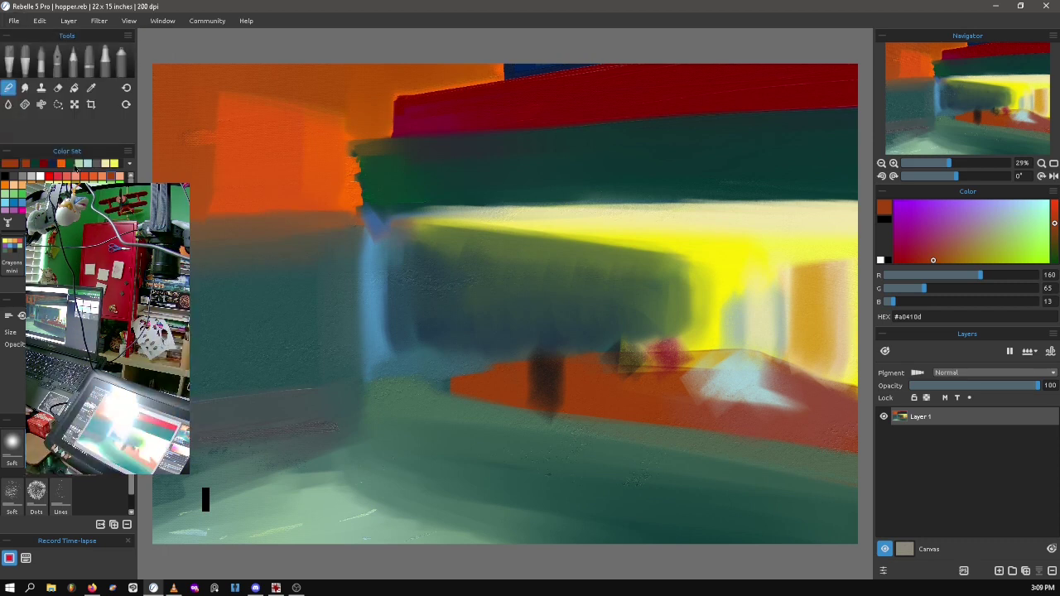
pyautogui.hotkey('alt', 'Tab')
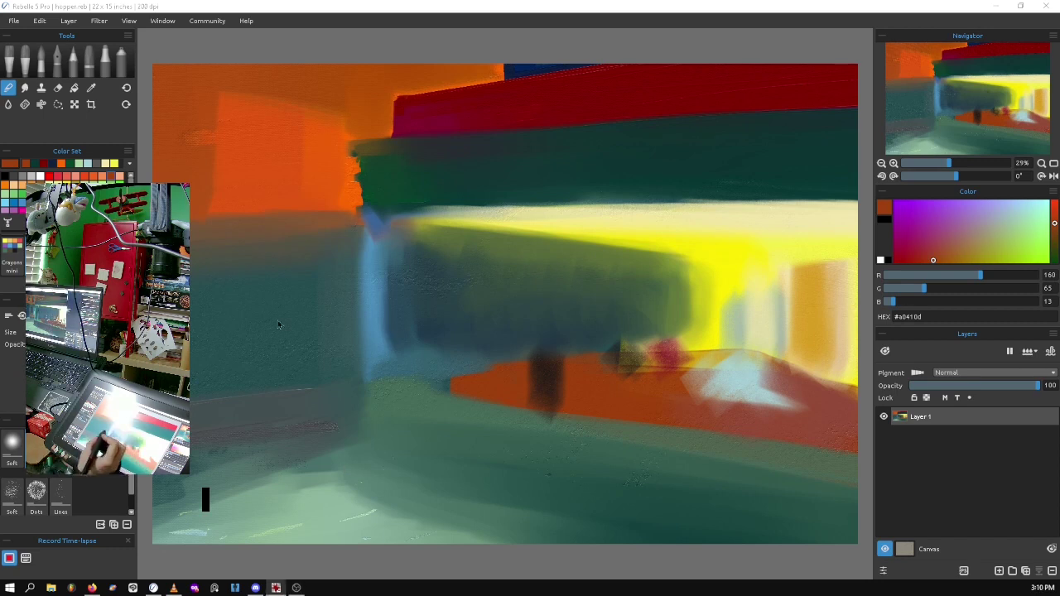
# Paint a green band below the orange wall using #598527 and darker #005e20 knife strokes, and save the painting.
pyautogui.keyDown('alt'); pyautogui.click(340, 204); pyautogui.keyUp('alt')
pyautogui.press('k')
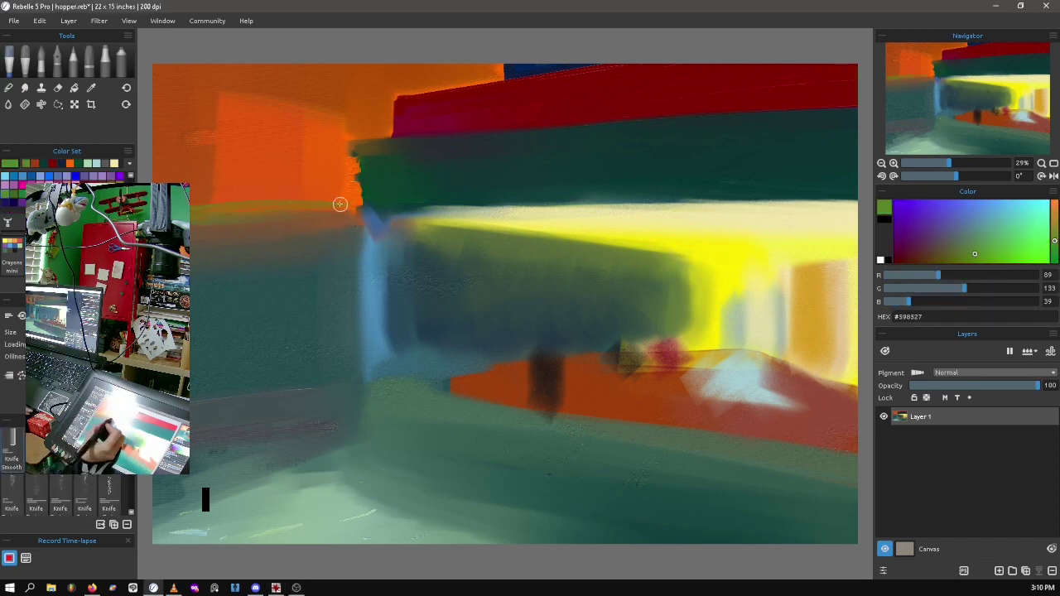
pyautogui.moveTo(353, 212); pyautogui.dragTo(192, 217)
pyautogui.keyDown('alt'); pyautogui.click(282, 210); pyautogui.keyUp('alt')
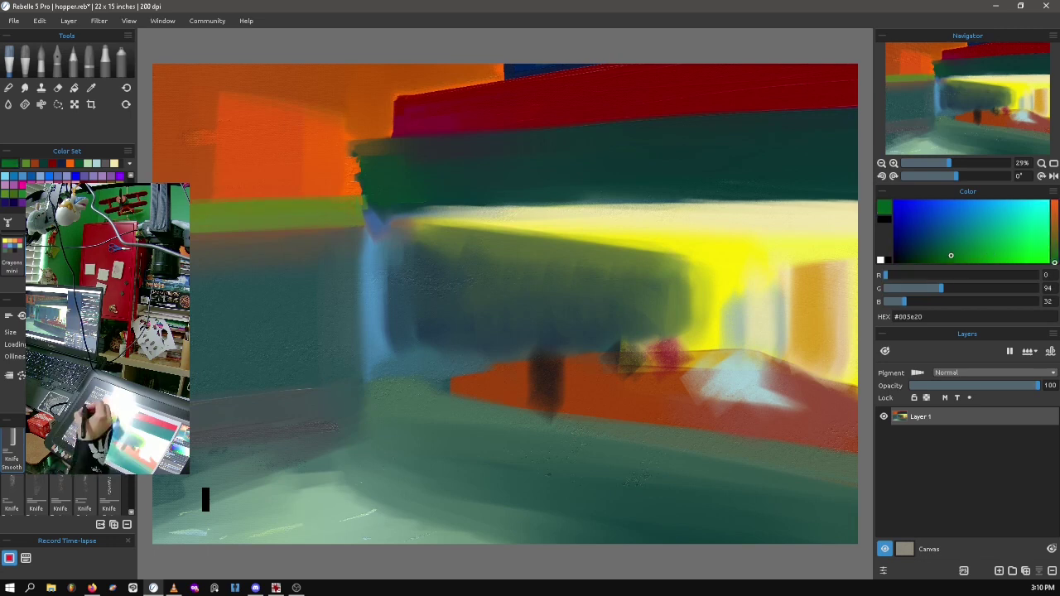
pyautogui.click(14, 21)
pyautogui.click(19, 71)
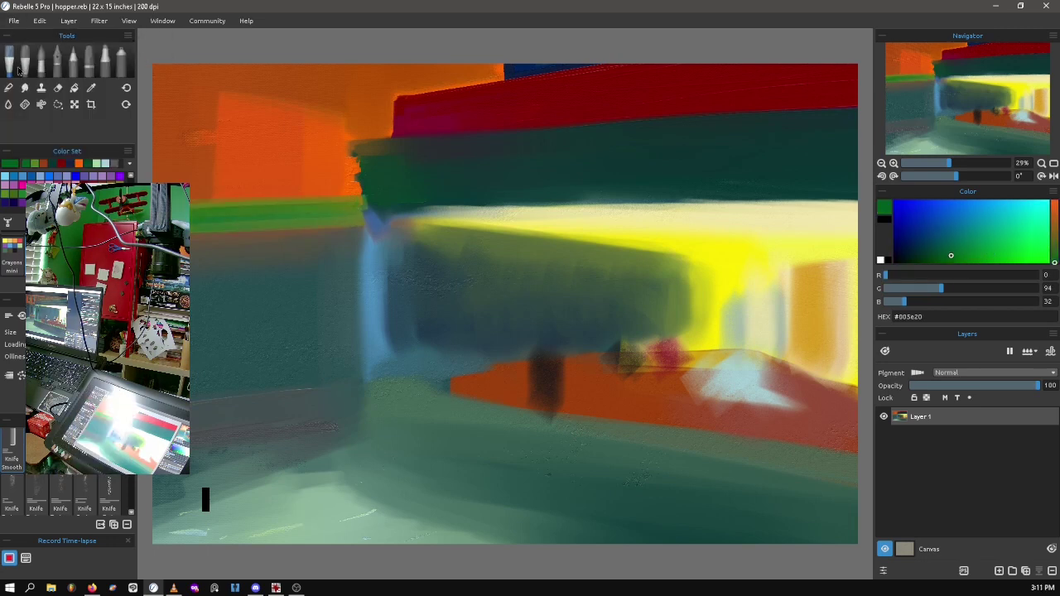
# Block in a pale blue #a6d3db patch on the teal wall beside the diner, soften it and save the painting.
pyautogui.keyDown('alt'); pyautogui.click(374, 248); pyautogui.keyUp('alt')
pyautogui.moveTo(344, 226); pyautogui.dragTo(340, 352)
pyautogui.press('b')
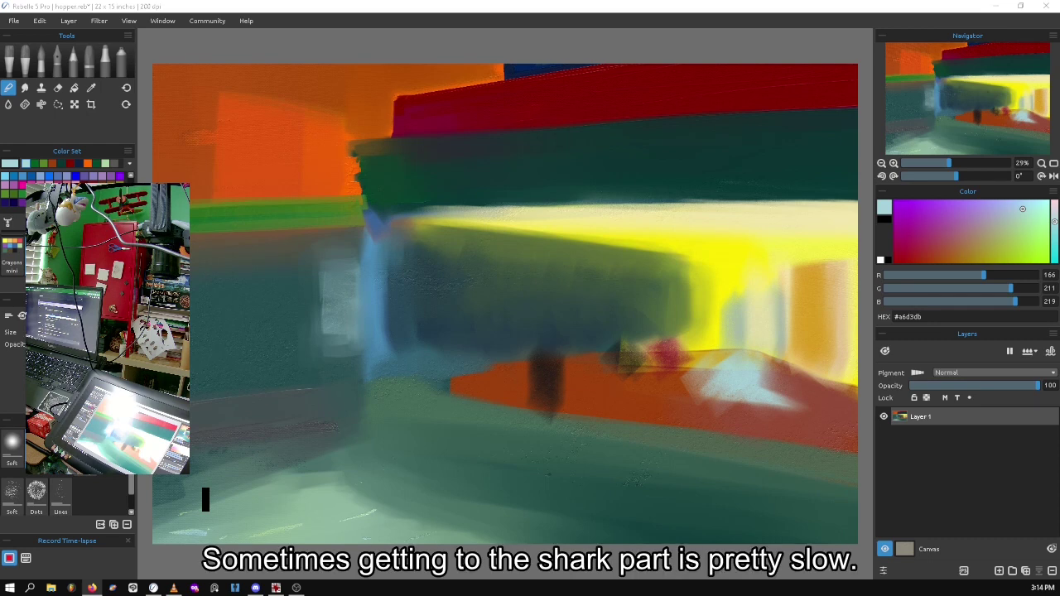
pyautogui.hotkey('ctrl', 's')
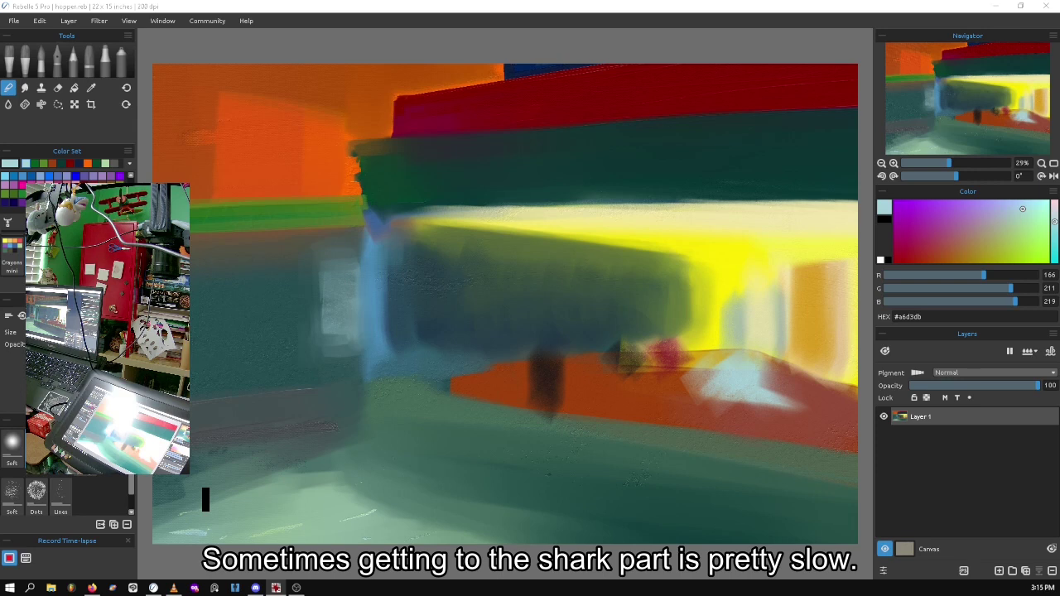
# Extend the dark red roof's end with the Round Soft brush and dab blue #004b80 window strokes above the roof.
pyautogui.click(90, 65)
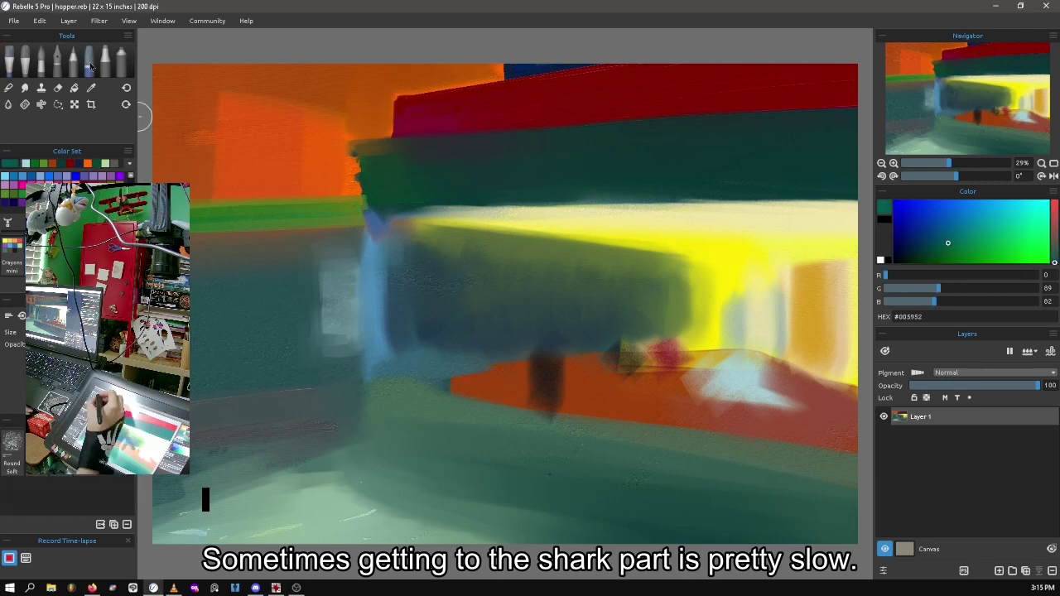
pyautogui.keyDown('alt'); pyautogui.click(431, 101); pyautogui.keyUp('alt')
pyautogui.moveTo(386, 137)
pyautogui.mouseDown()
pyautogui.moveTo(389, 101)
pyautogui.moveTo(406, 85)
pyautogui.mouseUp()
pyautogui.keyDown('alt'); pyautogui.click(509, 73); pyautogui.keyUp('alt')
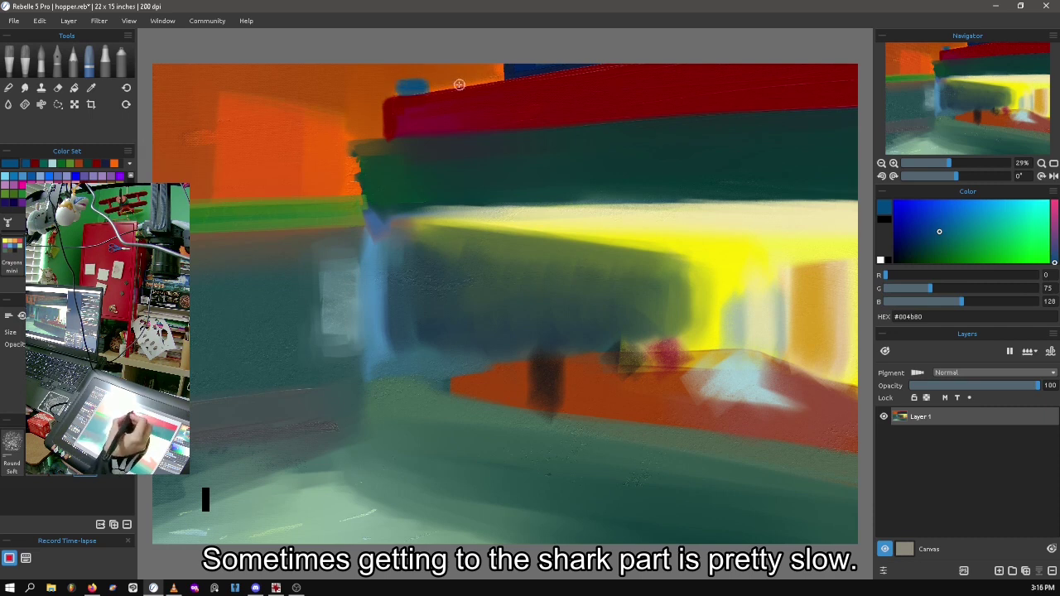
# Trim the fascia's end with orange #ff6900 and paint a tall blue window with pink edges on the orange wall beside it.
pyautogui.keyDown('alt'); pyautogui.click(344, 137); pyautogui.keyUp('alt')
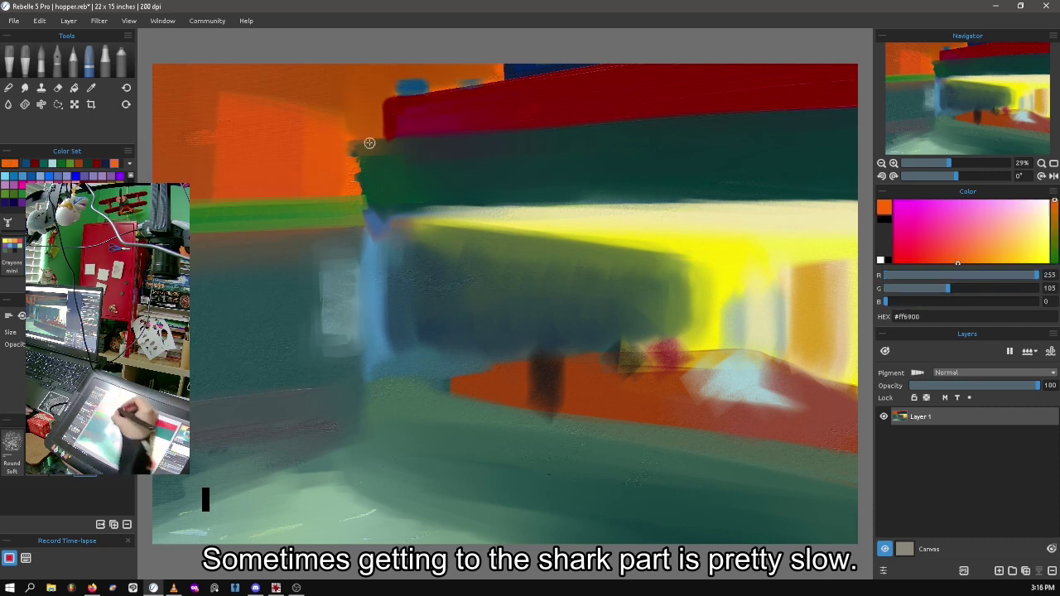
pyautogui.moveTo(367, 144); pyautogui.dragTo(361, 188)
pyautogui.keyDown('alt'); pyautogui.click(412, 88); pyautogui.keyUp('alt')
pyautogui.moveTo(352, 133)
pyautogui.mouseDown()
pyautogui.moveTo(331, 75)
pyautogui.moveTo(335, 142)
pyautogui.mouseUp()
pyautogui.keyDown('alt'); pyautogui.click(315, 66); pyautogui.keyUp('alt')
pyautogui.moveTo(319, 72)
pyautogui.mouseDown()
pyautogui.moveTo(373, 74)
pyautogui.moveTo(311, 75)
pyautogui.moveTo(364, 132)
pyautogui.mouseUp()
pyautogui.keyDown('alt'); pyautogui.click(442, 116); pyautogui.keyUp('alt')
pyautogui.moveTo(373, 87)
pyautogui.mouseDown()
pyautogui.moveTo(357, 182)
pyautogui.moveTo(354, 159)
pyautogui.mouseUp()
pyautogui.keyDown('alt'); pyautogui.click(355, 158); pyautogui.keyUp('alt')
pyautogui.keyDown('alt'); pyautogui.click(342, 159); pyautogui.keyUp('alt')
# Add tan #ecbf6f highlights across the tops of the blue windows.
pyautogui.keyDown('alt'); pyautogui.click(352, 85); pyautogui.keyUp('alt')
pyautogui.keyDown('alt'); pyautogui.click(352, 85); pyautogui.keyUp('alt')
pyautogui.moveTo(323, 83); pyautogui.dragTo(354, 83)
pyautogui.moveTo(397, 82); pyautogui.dragTo(443, 83)
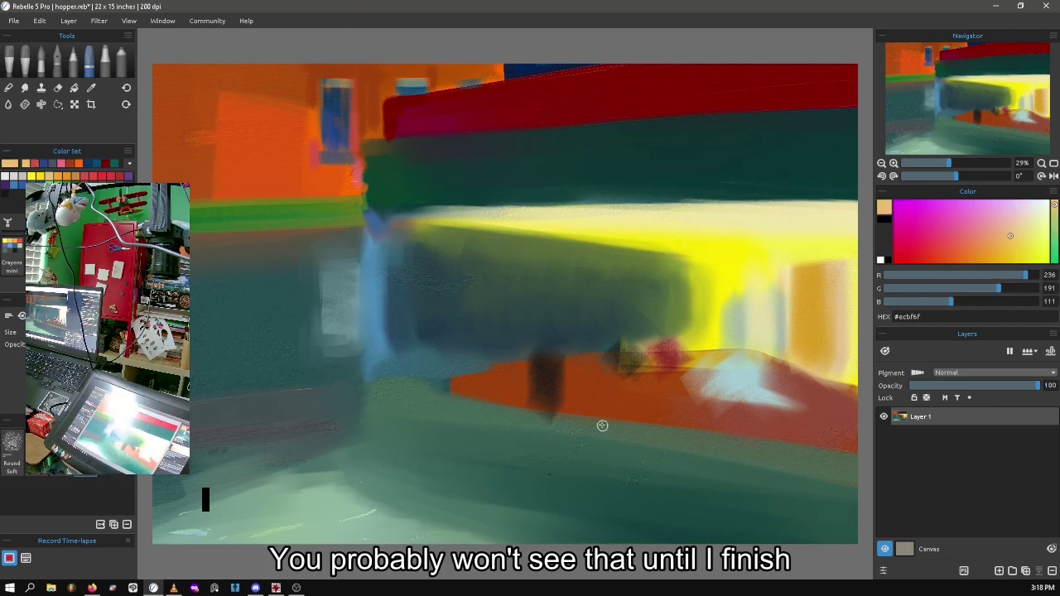
# Paint a second tall blue #254790 window on the orange wall and fill the centres of both windows with green.
pyautogui.keyDown('alt'); pyautogui.click(336, 116); pyautogui.keyUp('alt')
pyautogui.moveTo(282, 82)
pyautogui.mouseDown()
pyautogui.moveTo(273, 153)
pyautogui.moveTo(256, 154)
pyautogui.mouseUp()
pyautogui.moveTo(245, 82); pyautogui.dragTo(281, 149)
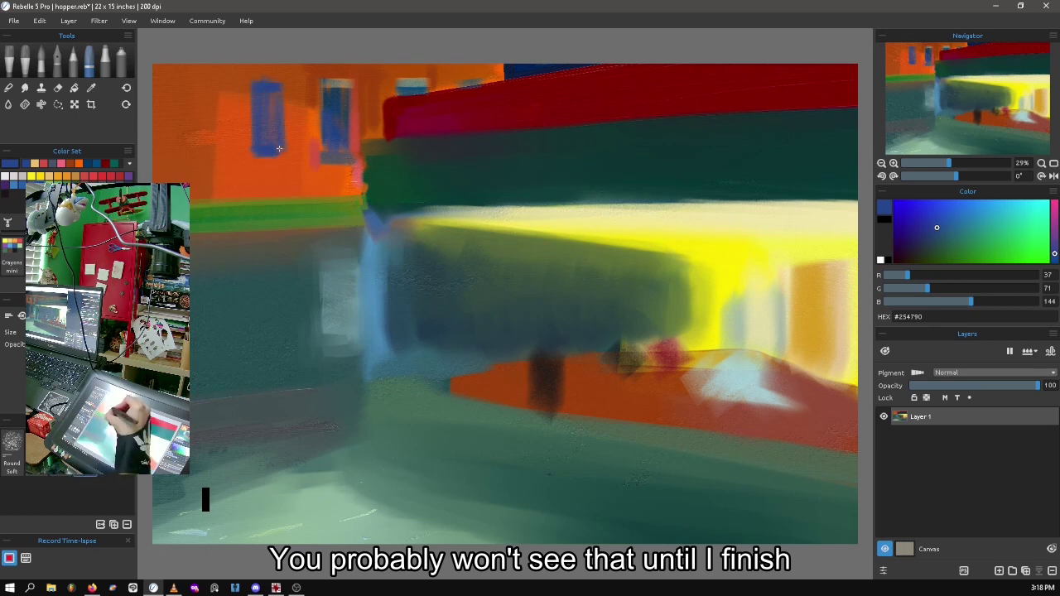
pyautogui.keyDown('alt'); pyautogui.click(268, 120); pyautogui.keyUp('alt')
pyautogui.moveTo(255, 98); pyautogui.dragTo(267, 120)
# Add grey #534e50 sills beneath the windows and paint another blue #254790 window near the canvas's left edge.
pyautogui.keyDown('alt'); pyautogui.click(435, 246); pyautogui.keyUp('alt')
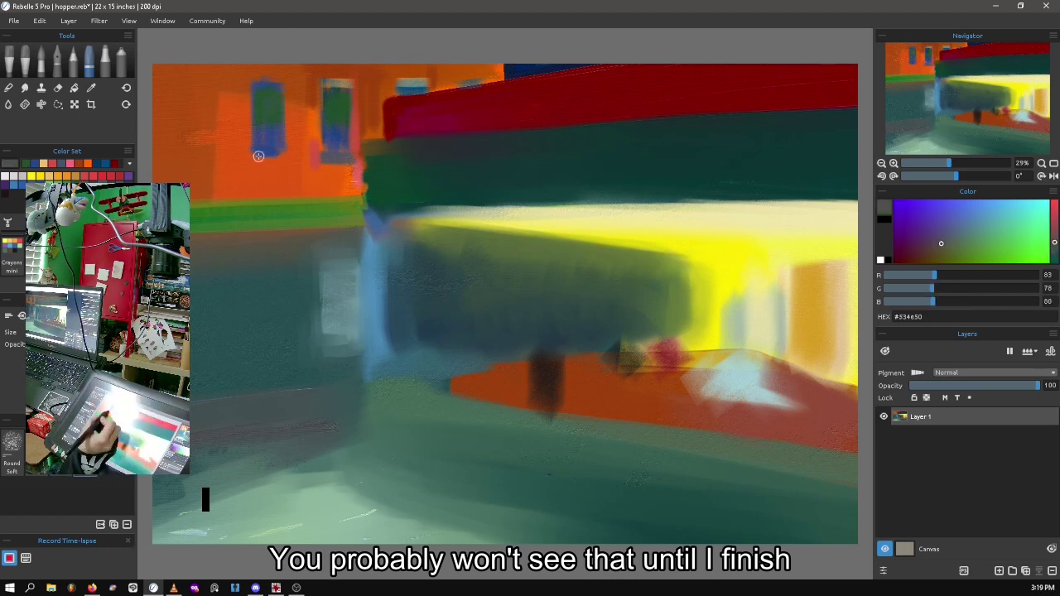
pyautogui.moveTo(283, 158); pyautogui.dragTo(253, 158)
pyautogui.keyDown('alt'); pyautogui.click(267, 141); pyautogui.keyUp('alt')
pyautogui.moveTo(172, 91); pyautogui.dragTo(174, 154)
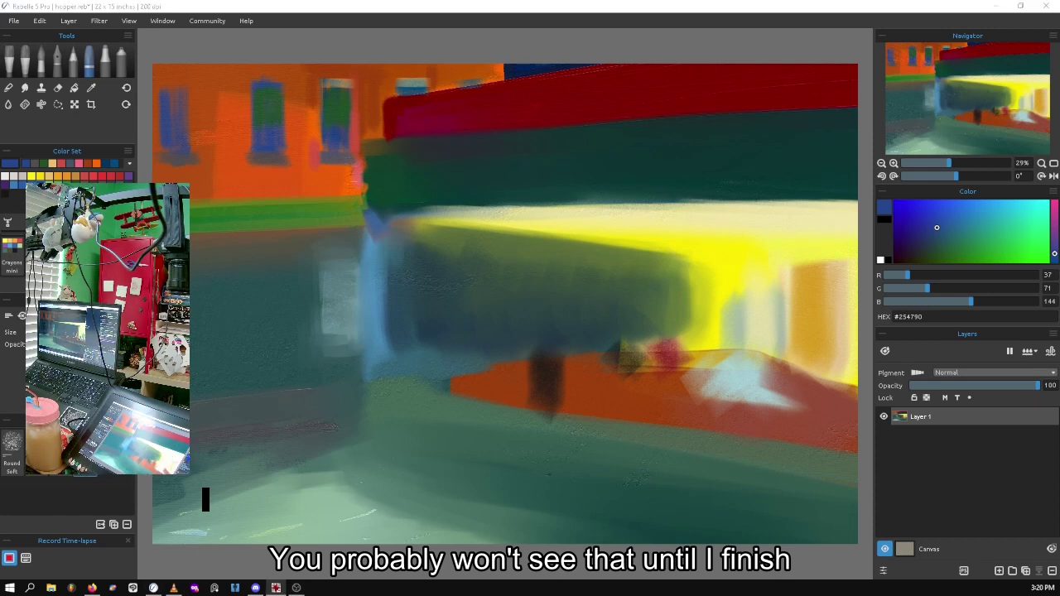
# Switch to VLC media player, play another track from the playlist and return to Rebelle.
pyautogui.hotkey('alt', 'Tab')
pyautogui.scroll(-10, 580, 290)
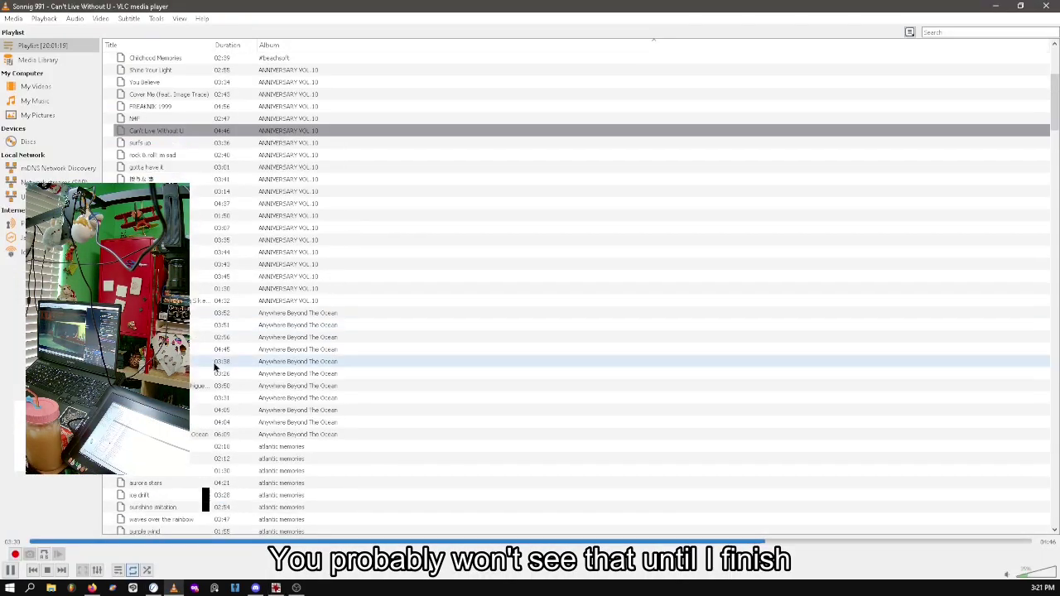
pyautogui.doubleClick(331, 263)
pyautogui.hotkey('alt', 'Tab')
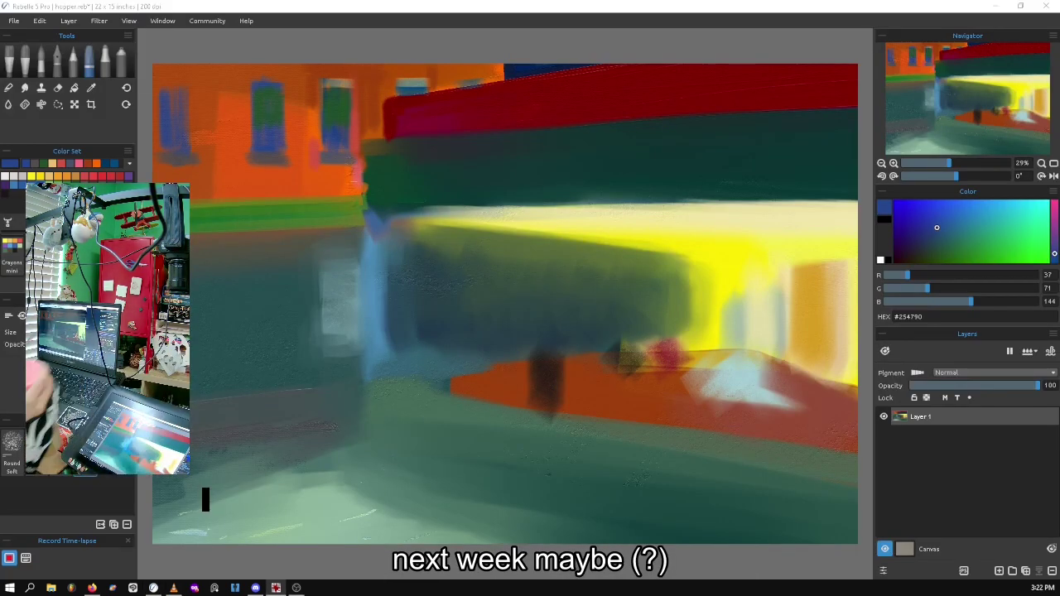
# Add brown #a0410d strokes between the wall windows and green #215327 strokes along the band and down the teal storefront.
pyautogui.keyDown('alt'); pyautogui.click(203, 92); pyautogui.keyUp('alt')
pyautogui.moveTo(215, 166); pyautogui.dragTo(195, 197)
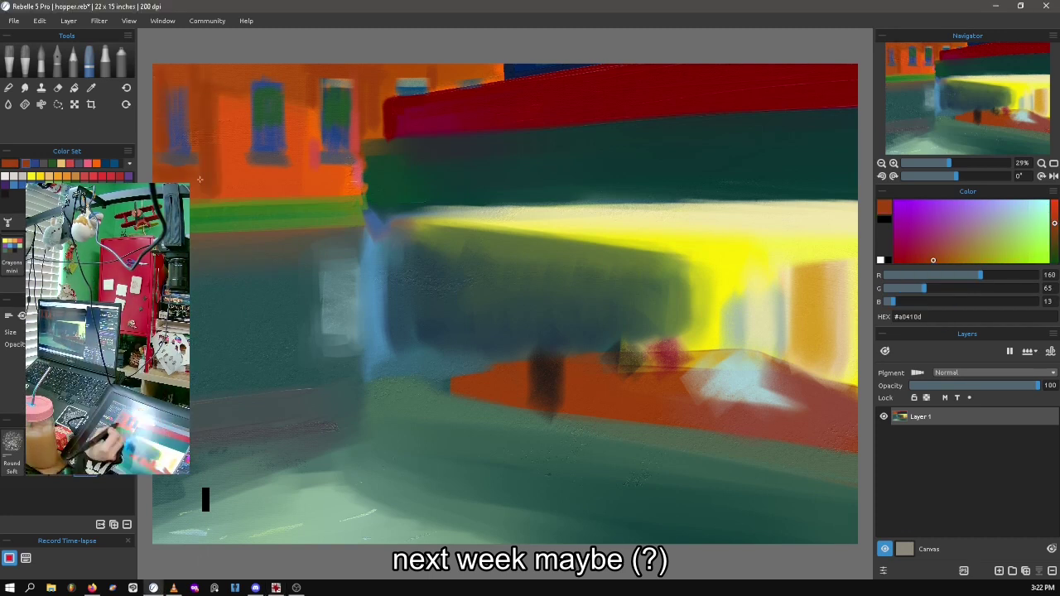
pyautogui.keyDown('alt'); pyautogui.click(273, 214); pyautogui.keyUp('alt')
pyautogui.moveTo(360, 189)
pyautogui.mouseDown()
pyautogui.moveTo(235, 208)
pyautogui.moveTo(235, 242)
pyautogui.mouseUp()
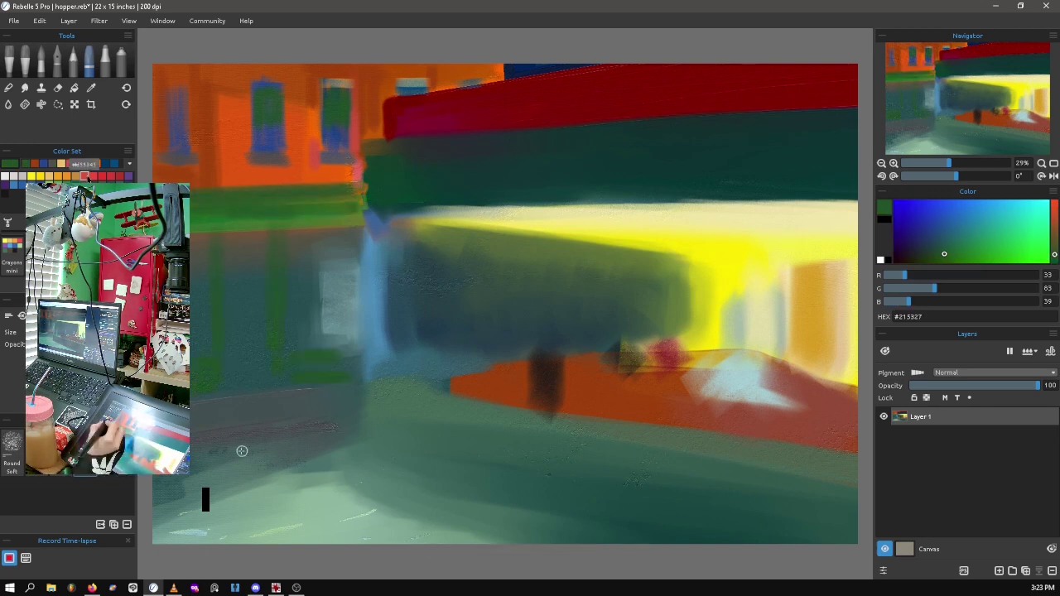
# Darken the orange wall's top edge with #a0410d, narrow the windows with warm red #d55345 strokes and save the painting.
pyautogui.keyDown('alt'); pyautogui.click(248, 73); pyautogui.keyUp('alt')
pyautogui.moveTo(248, 73); pyautogui.dragTo(497, 64)
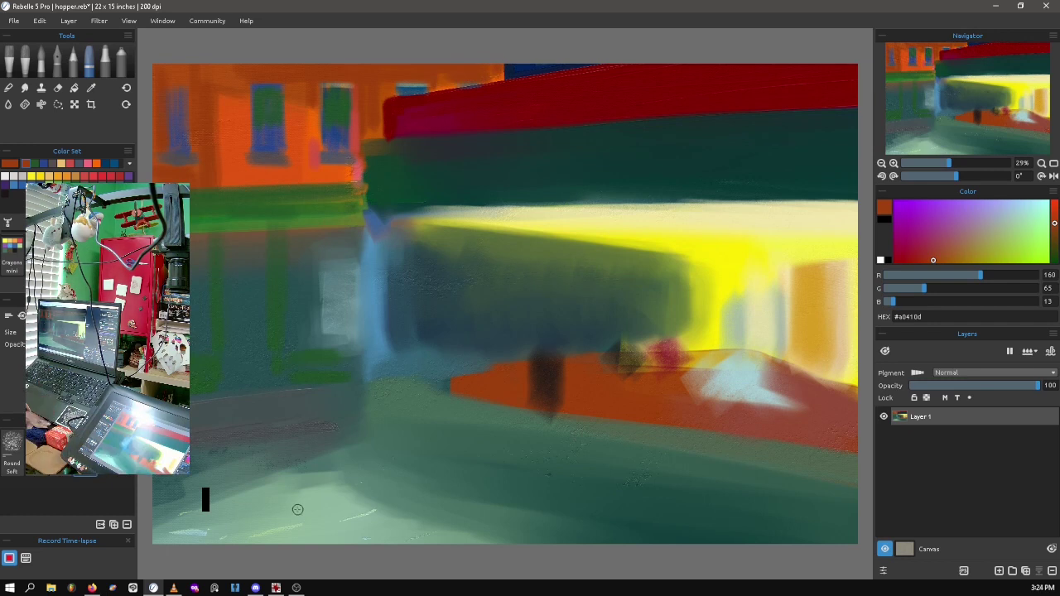
pyautogui.keyDown('alt'); pyautogui.click(287, 92); pyautogui.keyUp('alt')
pyautogui.moveTo(284, 93)
pyautogui.mouseDown()
pyautogui.moveTo(377, 221)
pyautogui.moveTo(321, 117)
pyautogui.moveTo(327, 94)
pyautogui.moveTo(283, 84)
pyautogui.moveTo(239, 163)
pyautogui.mouseUp()
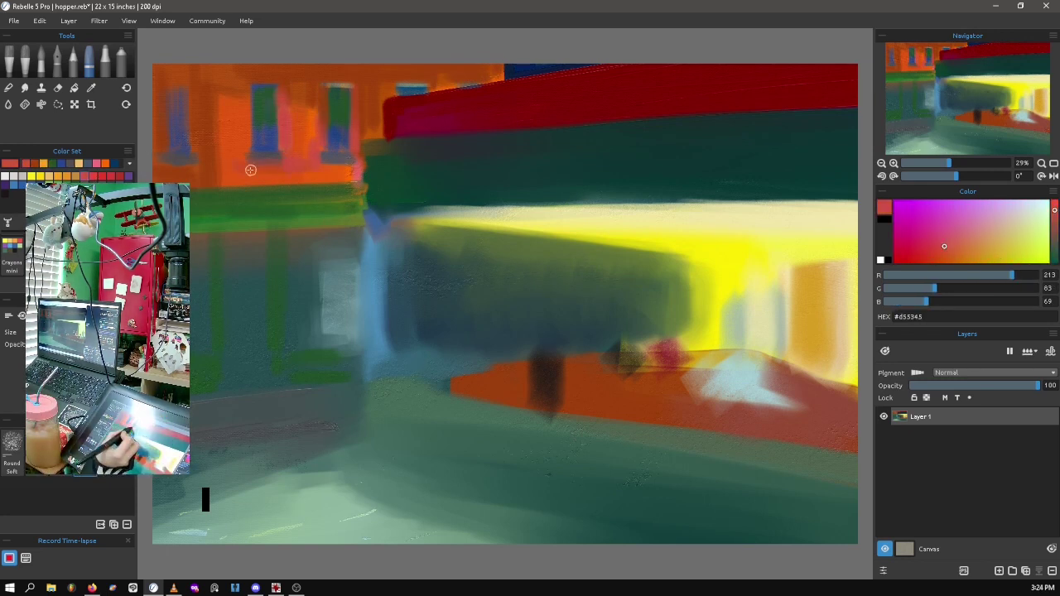
pyautogui.hotkey('ctrl', 's')
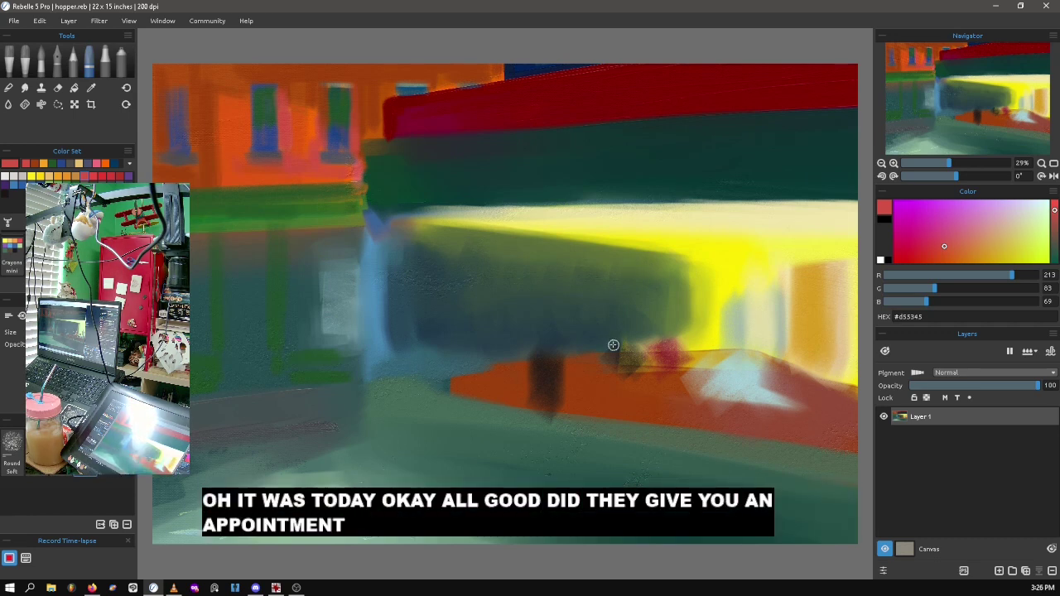
# Trim the counter's left end with muted green #476d5c and tan strokes, and paint blue #34649f along its top edge.
pyautogui.keyDown('alt'); pyautogui.click(390, 308); pyautogui.keyUp('alt')
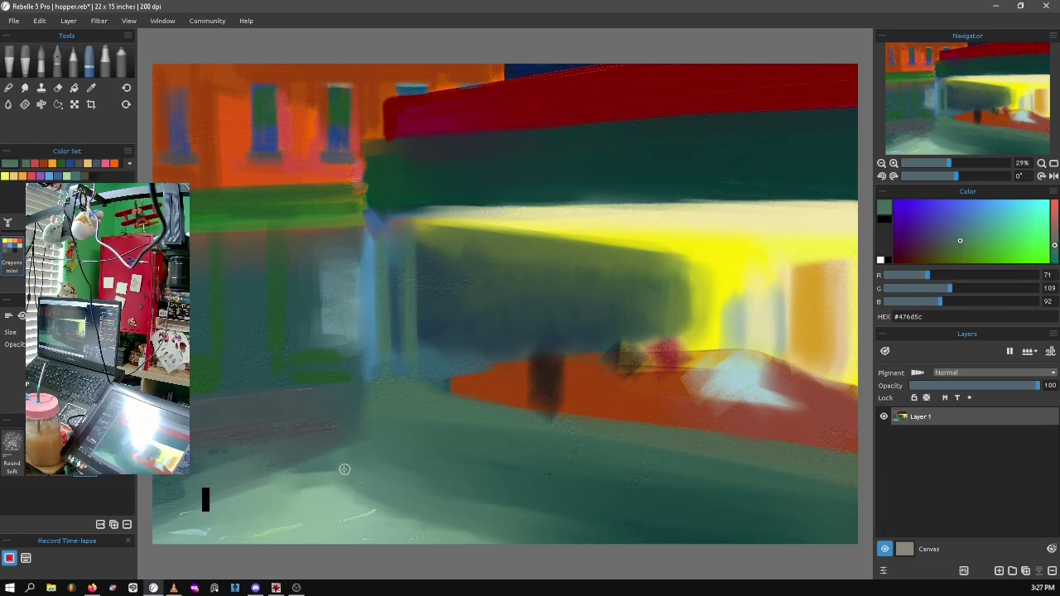
pyautogui.moveTo(479, 401); pyautogui.dragTo(508, 408)
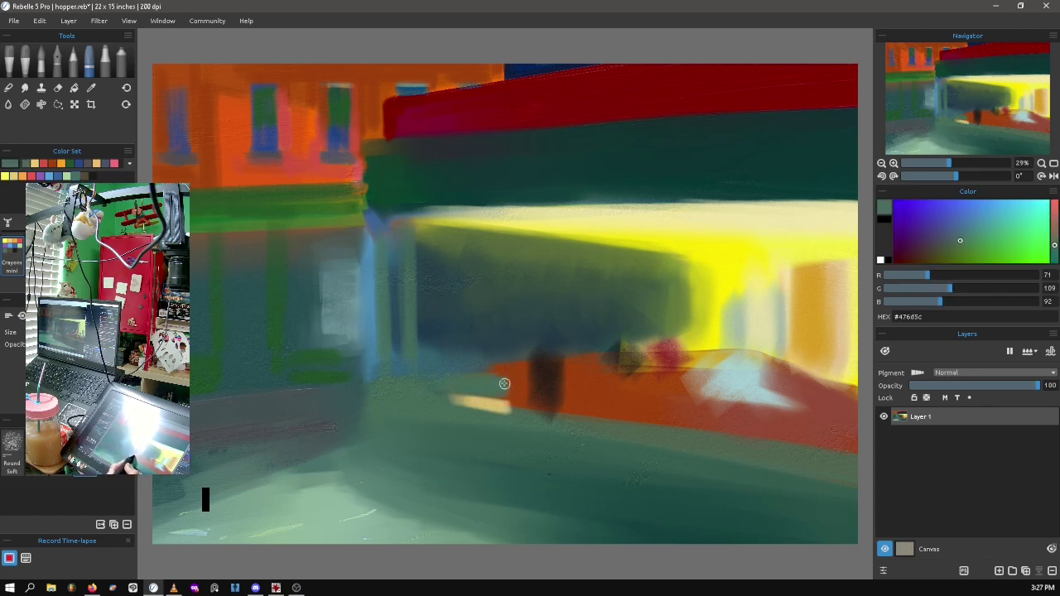
pyautogui.moveTo(519, 357); pyautogui.dragTo(552, 337)
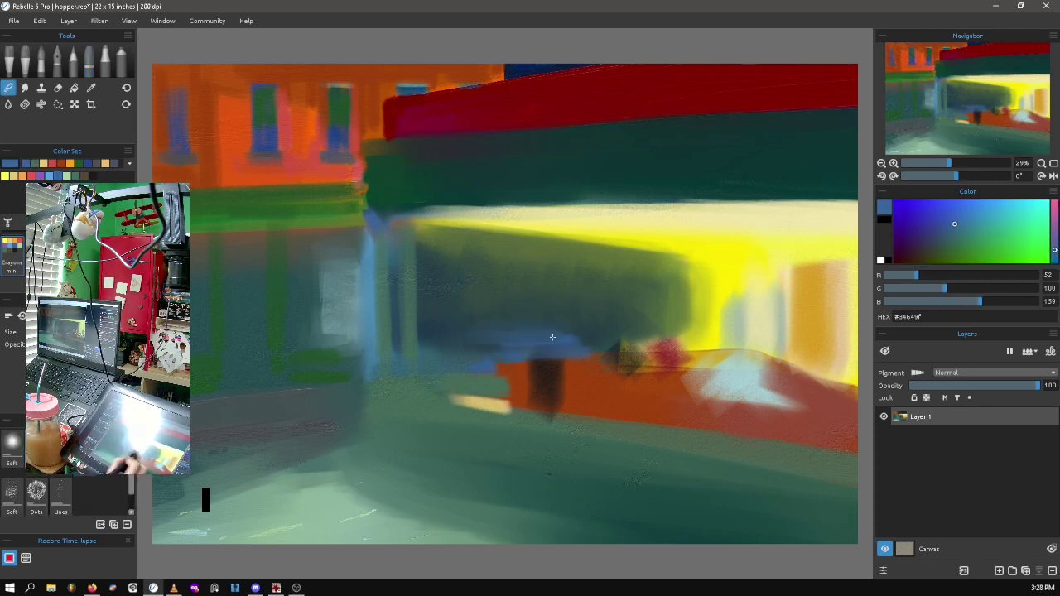
# Repaint the counter's left end in reddish brown #a0410d with the Round Soft brush and add a tan #ecbf6f strip beside it.
pyautogui.click(89, 58)
pyautogui.click(51, 176)
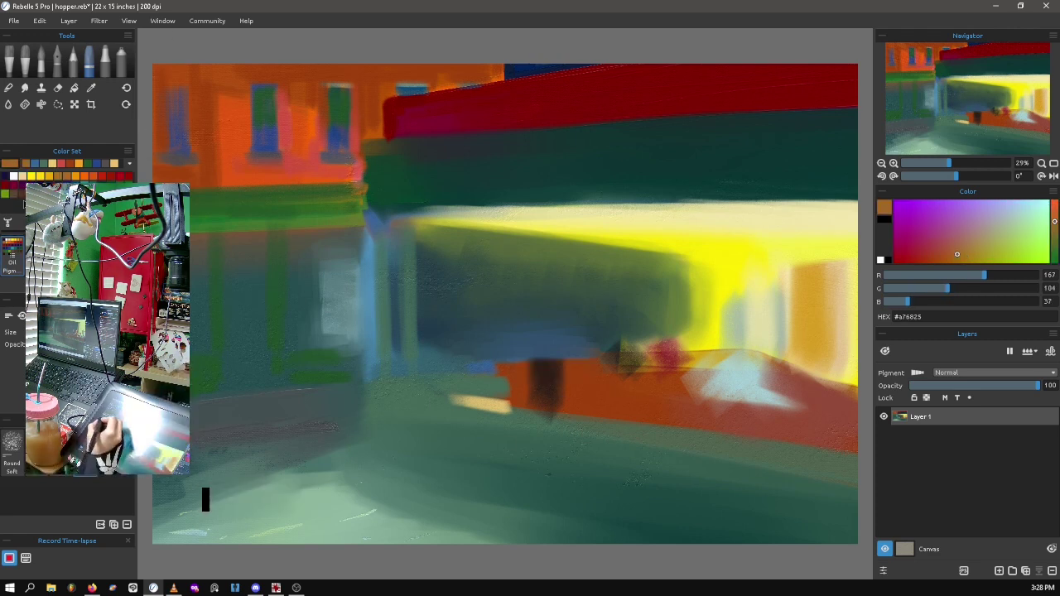
pyautogui.moveTo(478, 372)
pyautogui.mouseDown()
pyautogui.moveTo(514, 407)
pyautogui.moveTo(487, 410)
pyautogui.mouseUp()
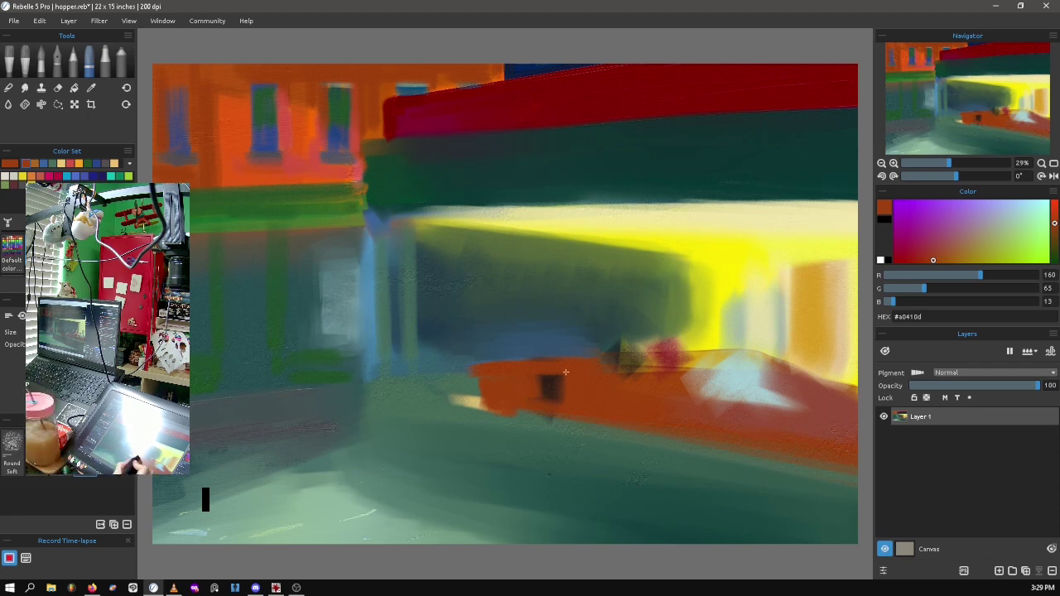
pyautogui.keyDown('alt'); pyautogui.click(468, 403); pyautogui.keyUp('alt')
pyautogui.moveTo(476, 406); pyautogui.dragTo(397, 395)
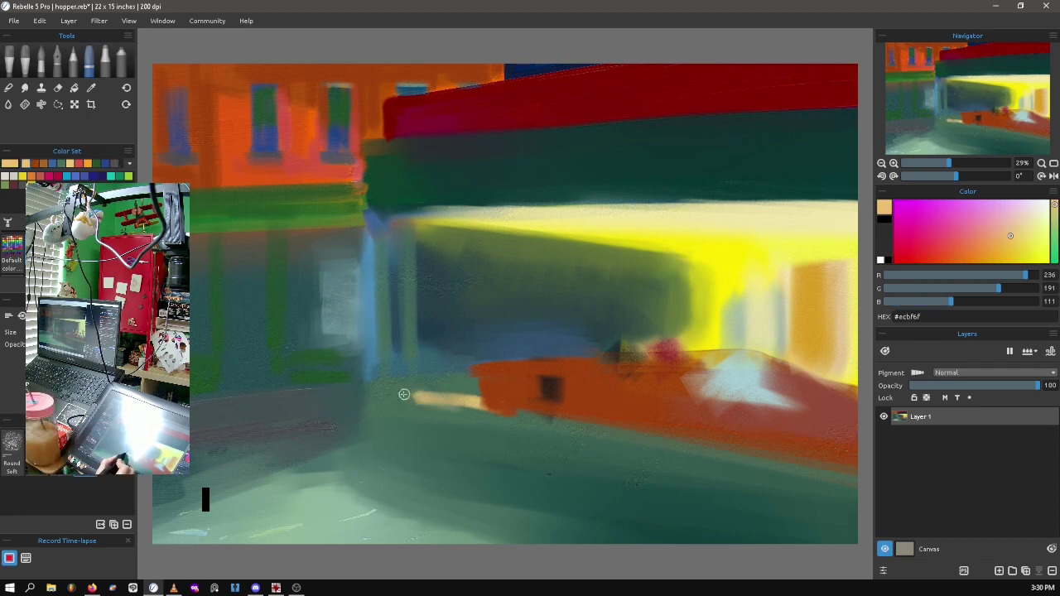
pyautogui.keyDown('alt'); pyautogui.click(397, 396); pyautogui.keyUp('alt')
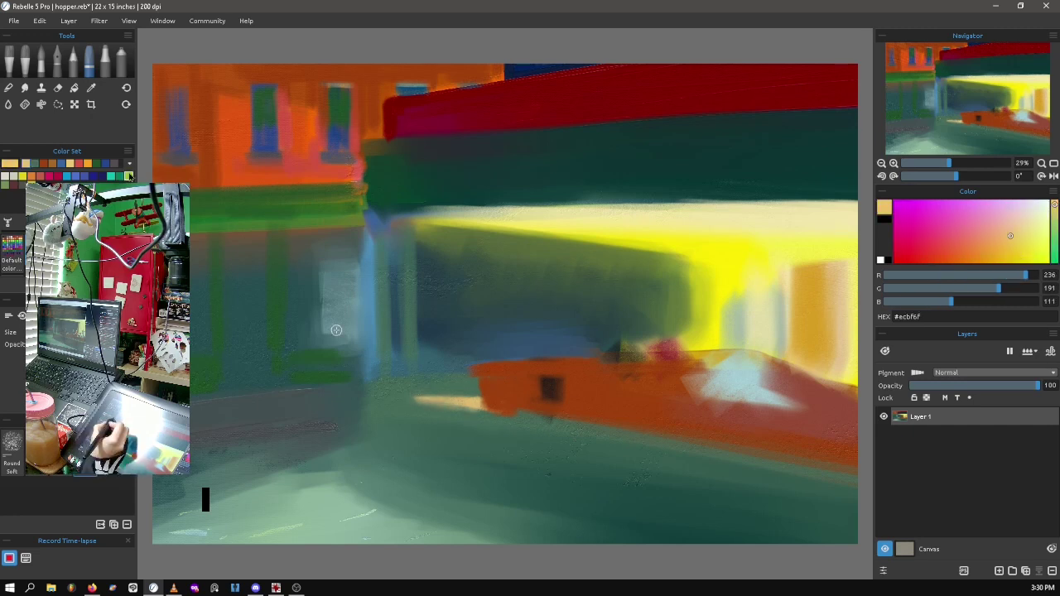
# Paint a curved light green #51ad61 sill around the diner's base, plus light green and dark green #005826 vertical window posts.
pyautogui.click(9, 163)
pyautogui.moveTo(438, 413)
pyautogui.mouseDown()
pyautogui.moveTo(398, 396)
pyautogui.moveTo(478, 382)
pyautogui.moveTo(857, 497)
pyautogui.mouseUp()
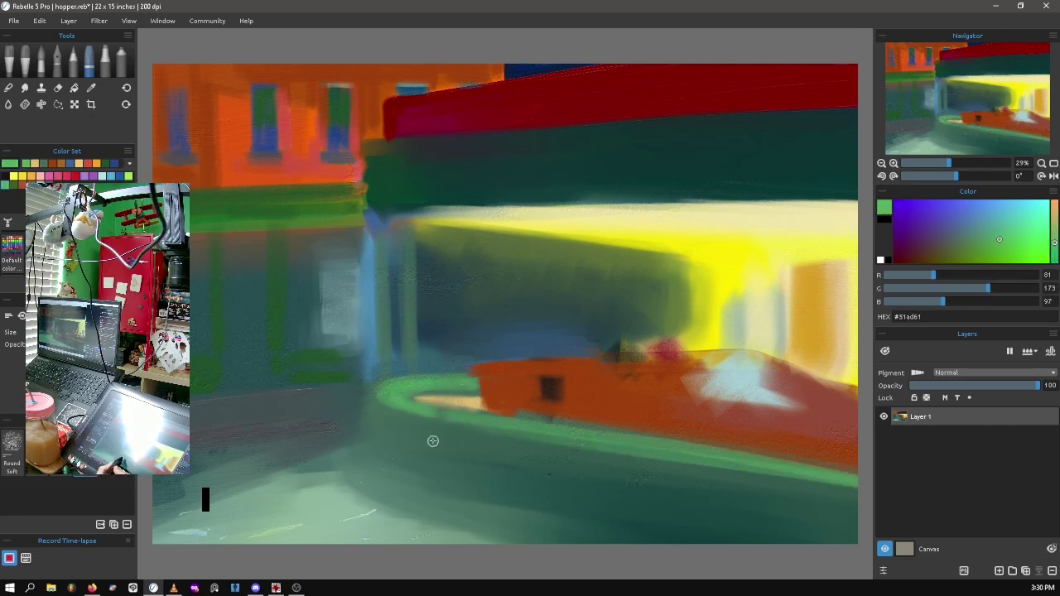
pyautogui.moveTo(425, 240); pyautogui.dragTo(430, 402)
pyautogui.keyDown('alt'); pyautogui.click(405, 249); pyautogui.keyUp('alt')
pyautogui.moveTo(405, 249)
pyautogui.mouseDown()
pyautogui.moveTo(416, 361)
pyautogui.moveTo(434, 243)
pyautogui.moveTo(410, 410)
pyautogui.mouseUp()
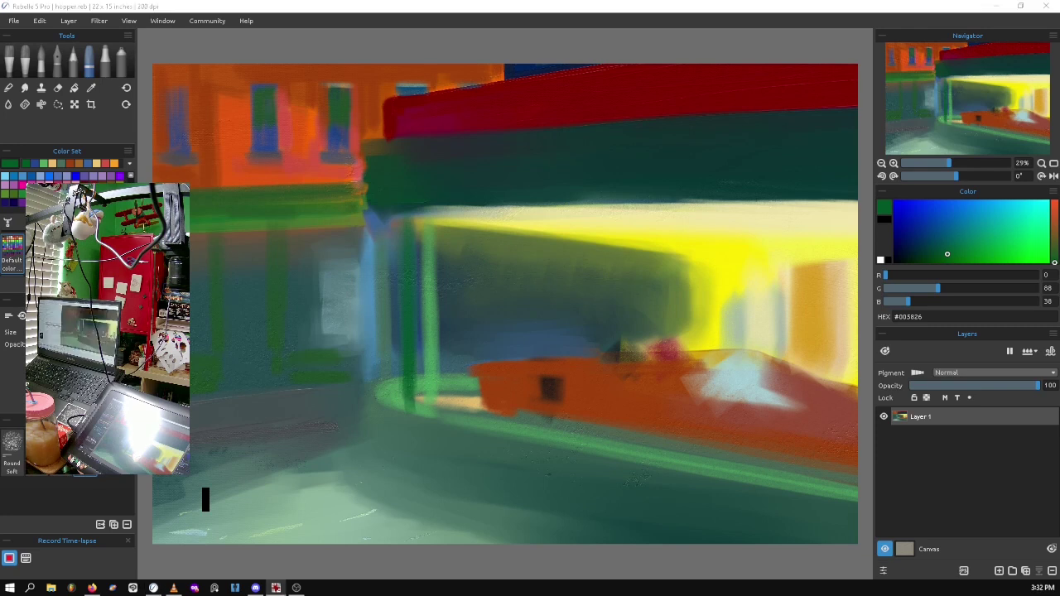
# Lighten the street in front of the diner with pale green #c2d4a6 knife strokes and blend them.
pyautogui.press('k')
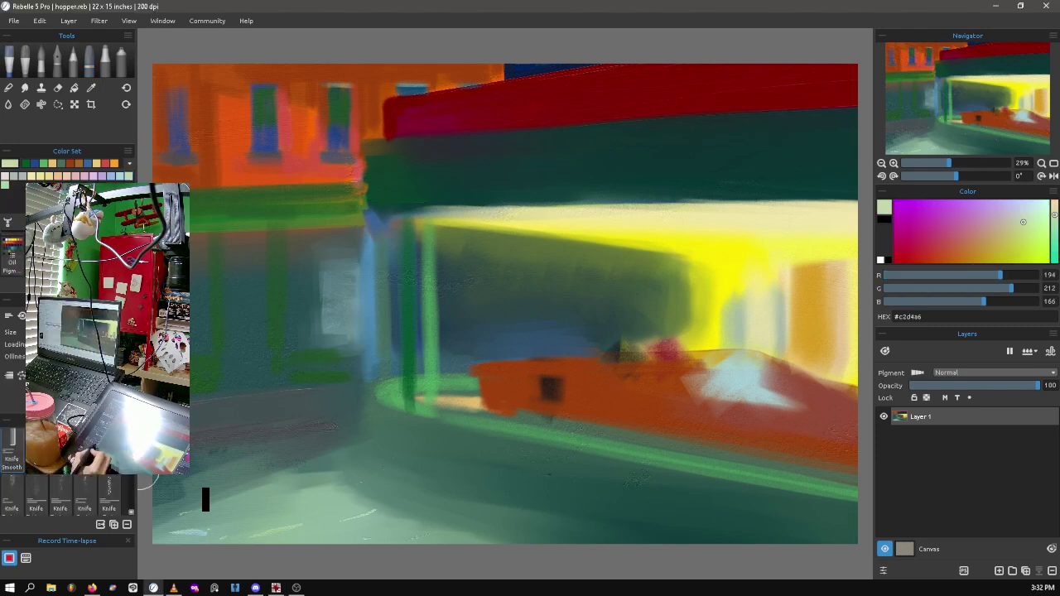
pyautogui.moveTo(367, 486)
pyautogui.mouseDown()
pyautogui.moveTo(580, 530)
pyautogui.moveTo(395, 517)
pyautogui.moveTo(549, 525)
pyautogui.moveTo(279, 472)
pyautogui.moveTo(166, 517)
pyautogui.moveTo(273, 480)
pyautogui.moveTo(165, 497)
pyautogui.moveTo(141, 513)
pyautogui.moveTo(315, 428)
pyautogui.moveTo(215, 497)
pyautogui.mouseUp()
pyautogui.press('n')
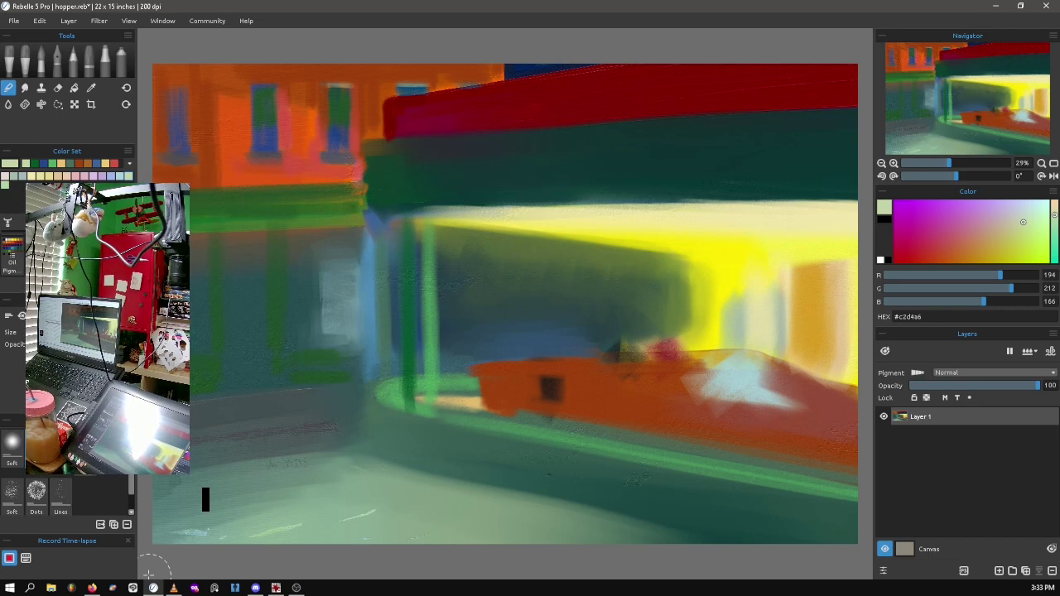